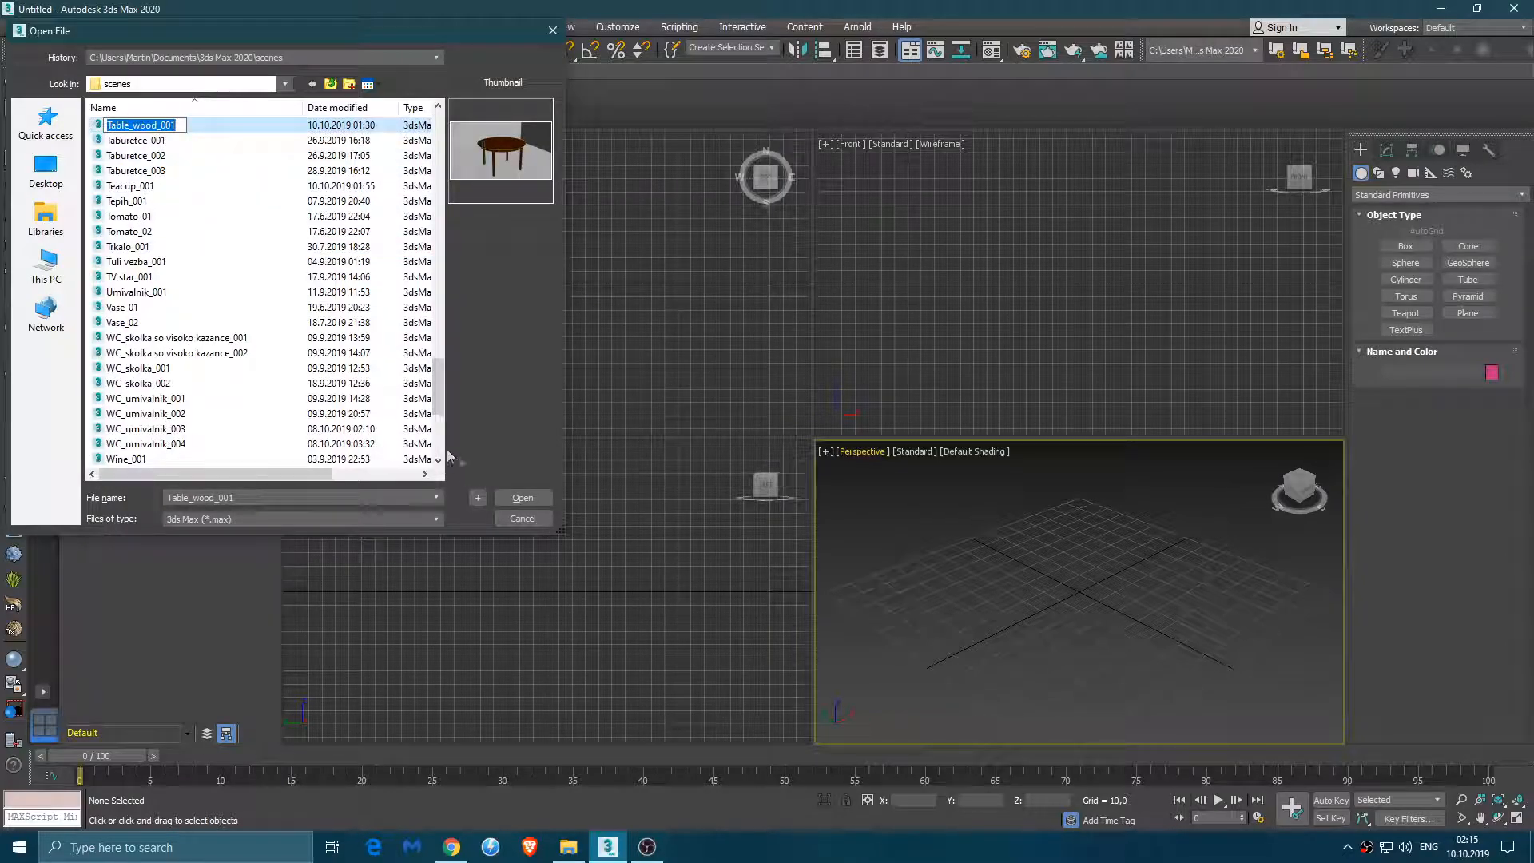
# - Open the Table_wood_001 scene and switch from the single camera view to the four-viewport layout
pyautogui.click(505, 492)
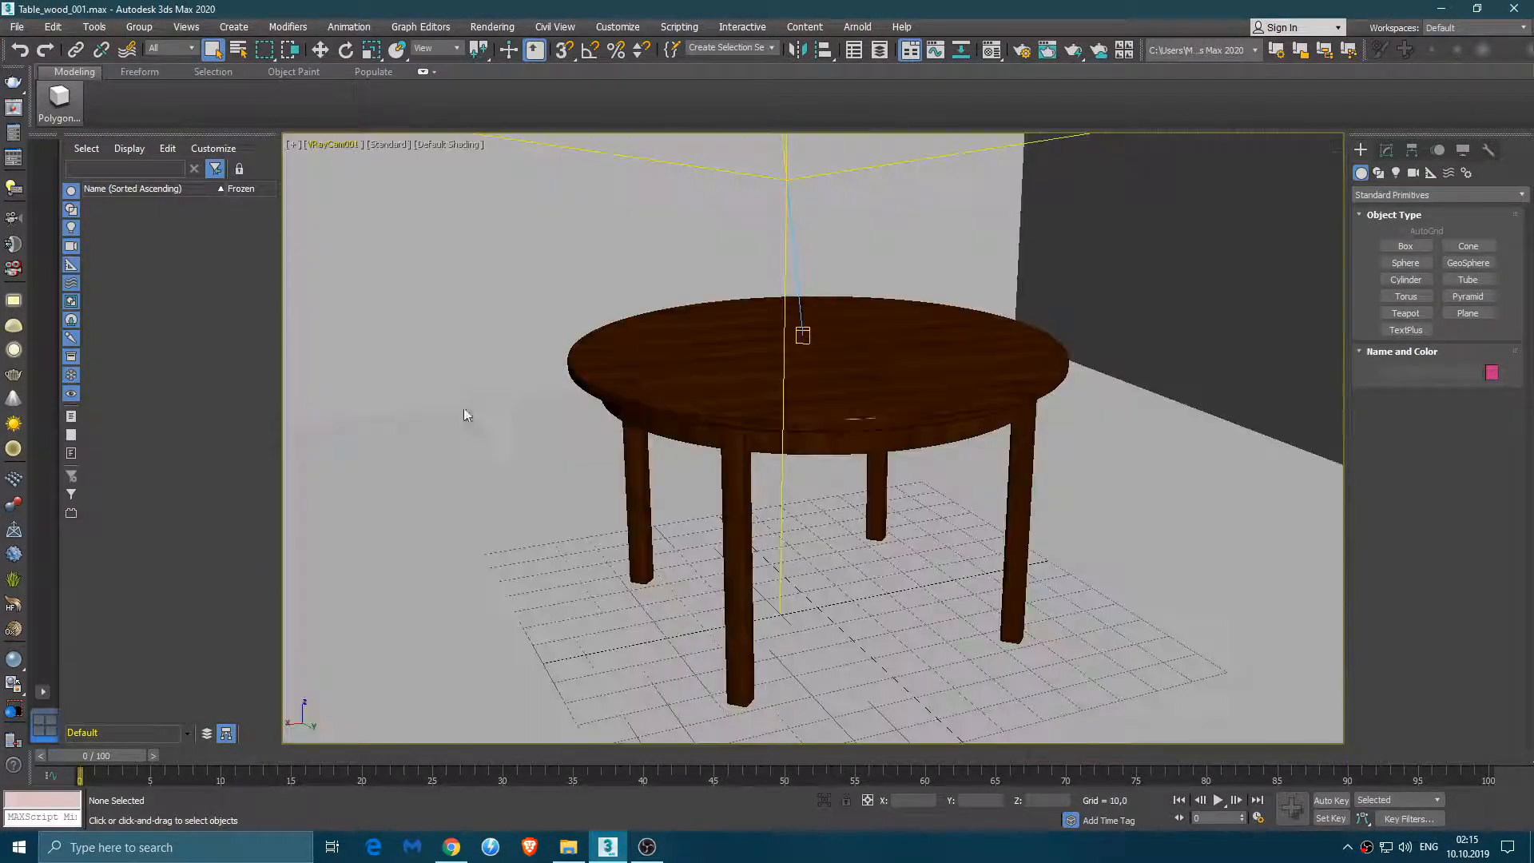
pyautogui.click(44, 724)
# - Select the tabletop, the ring beneath it and all four legs, and isolate them from the rest of the scene
pyautogui.click(1132, 561)
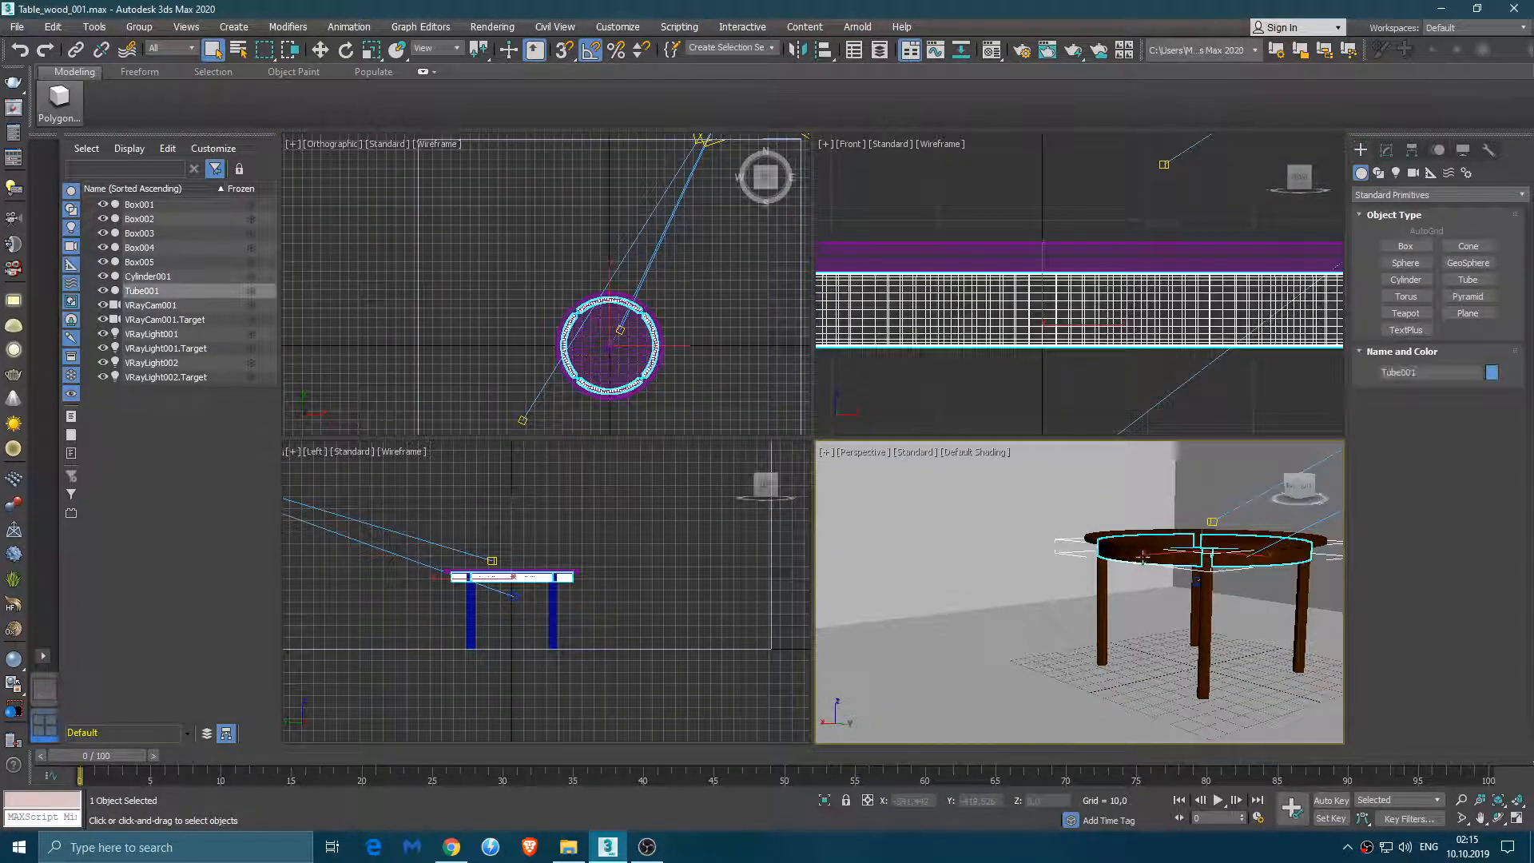
pyautogui.keyDown('ctrl'); pyautogui.click(1127, 561); pyautogui.keyUp('ctrl')
pyautogui.keyDown('ctrl'); pyautogui.click(1105, 577); pyautogui.keyUp('ctrl')
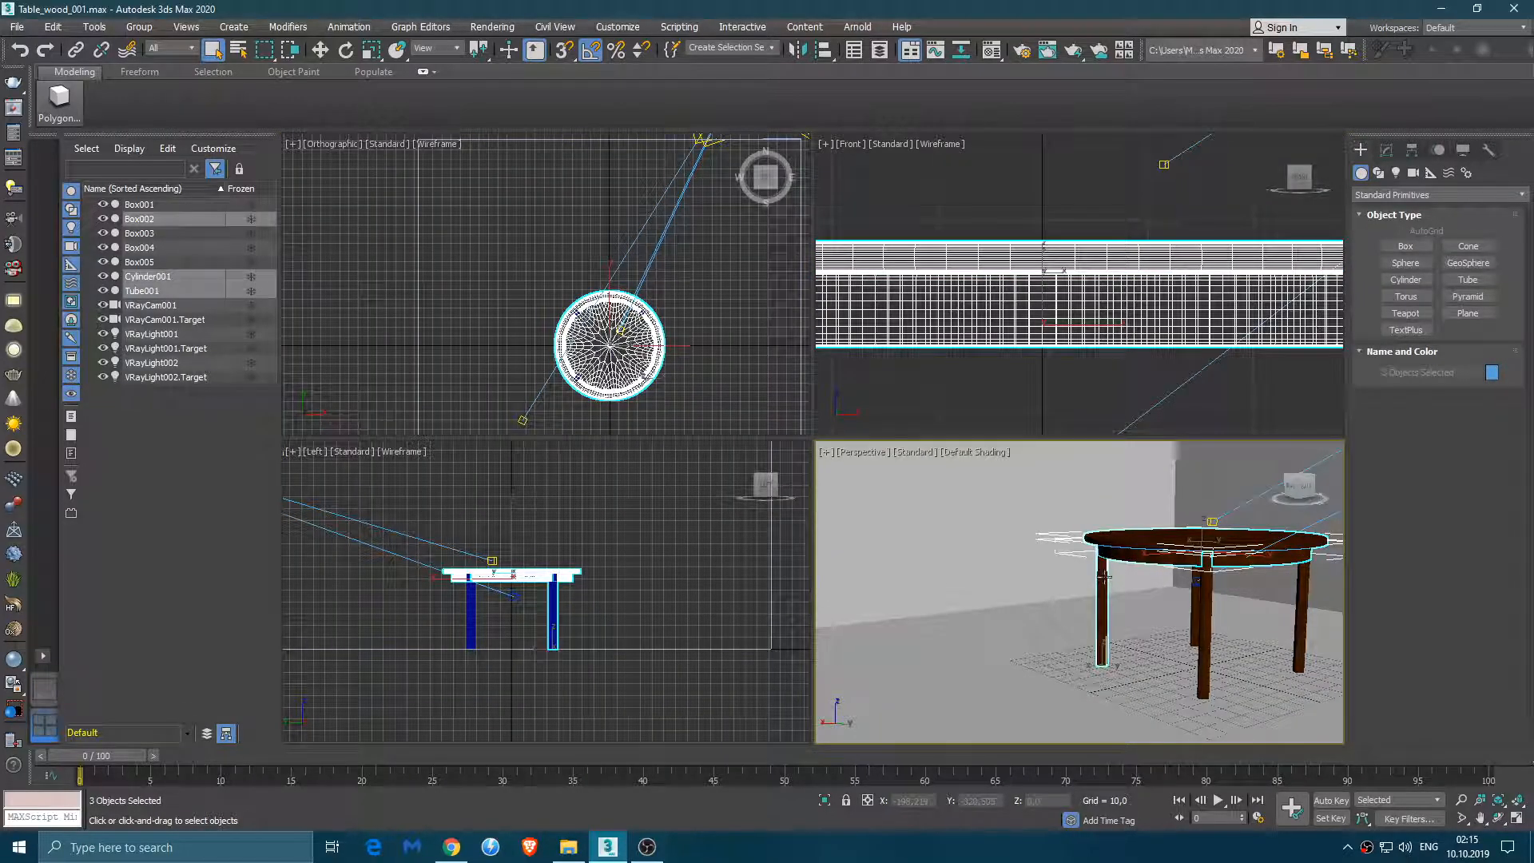
pyautogui.keyDown('ctrl'); pyautogui.click(1195, 595); pyautogui.keyUp('ctrl')
pyautogui.keyDown('ctrl'); pyautogui.click(1205, 623); pyautogui.keyUp('ctrl')
pyautogui.keyDown('ctrl'); pyautogui.click(1298, 623); pyautogui.keyUp('ctrl')
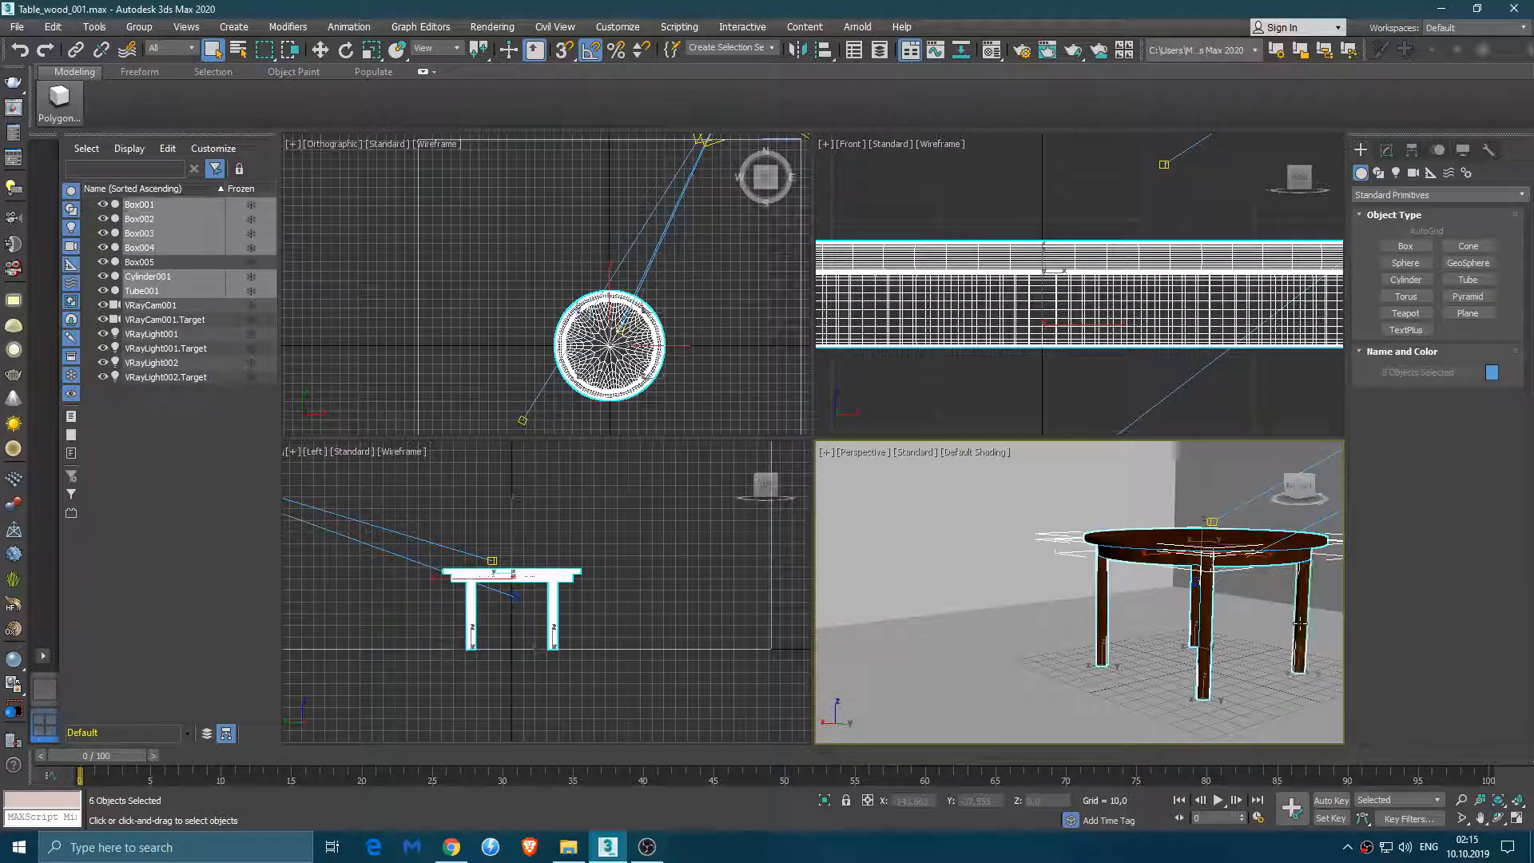
pyautogui.rightClick(1203, 552)
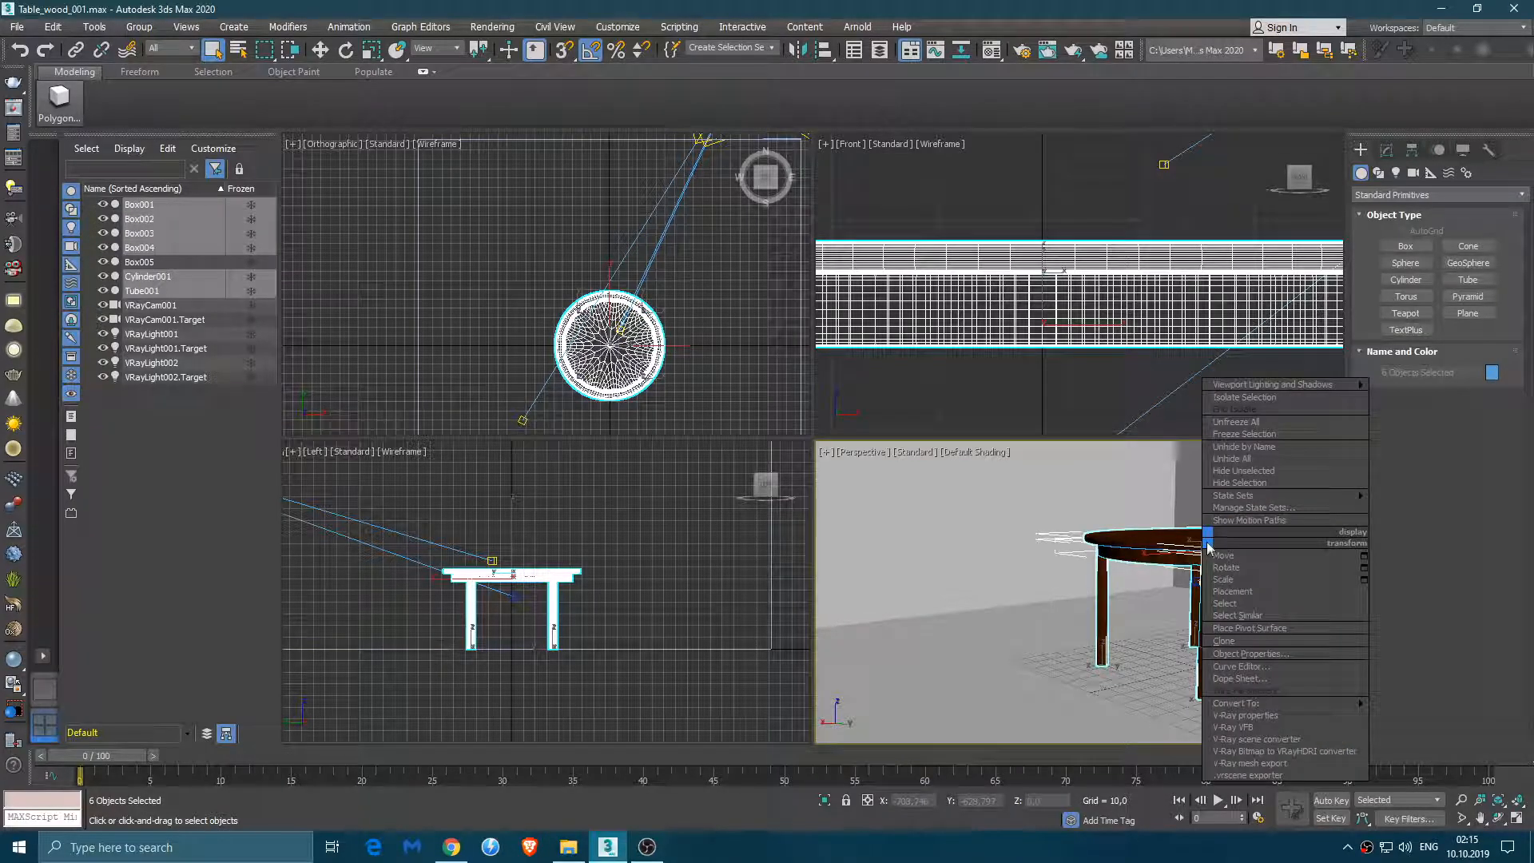
pyautogui.click(1252, 405)
# - Draw a plane about 203 long and 252 wide on the ground beneath the table in the perspective view
pyautogui.keyDown('alt'); pyautogui.moveTo(1071, 566); pyautogui.dragTo(1077, 515, button='middle'); pyautogui.keyUp('alt')
pyautogui.click(1469, 313)
pyautogui.moveTo(907, 715); pyautogui.dragTo(1235, 505)
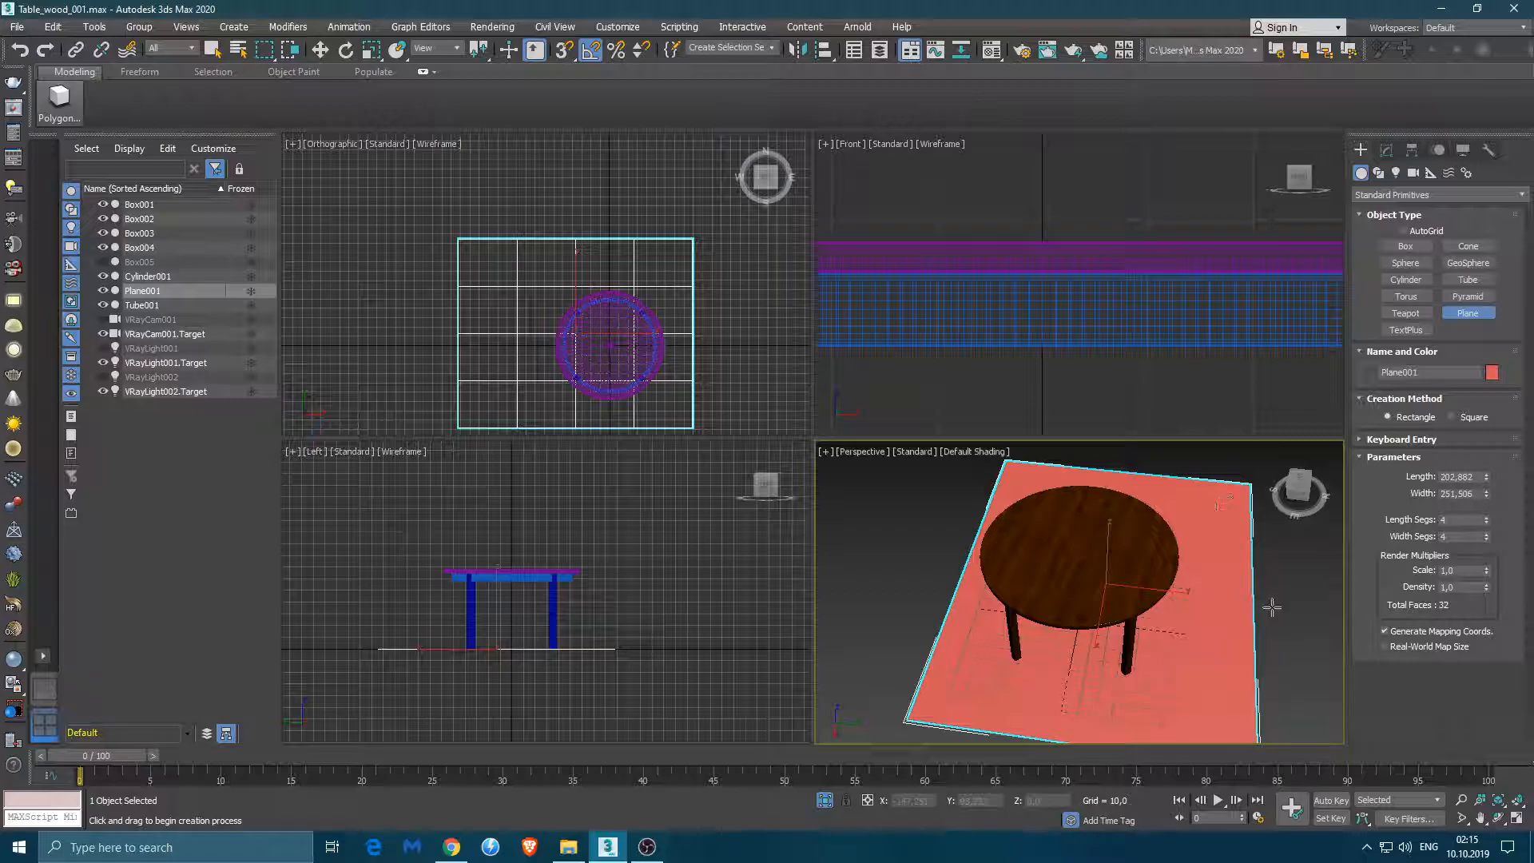
# - Set the plane's length and width to 100
pyautogui.doubleClick(1475, 477)
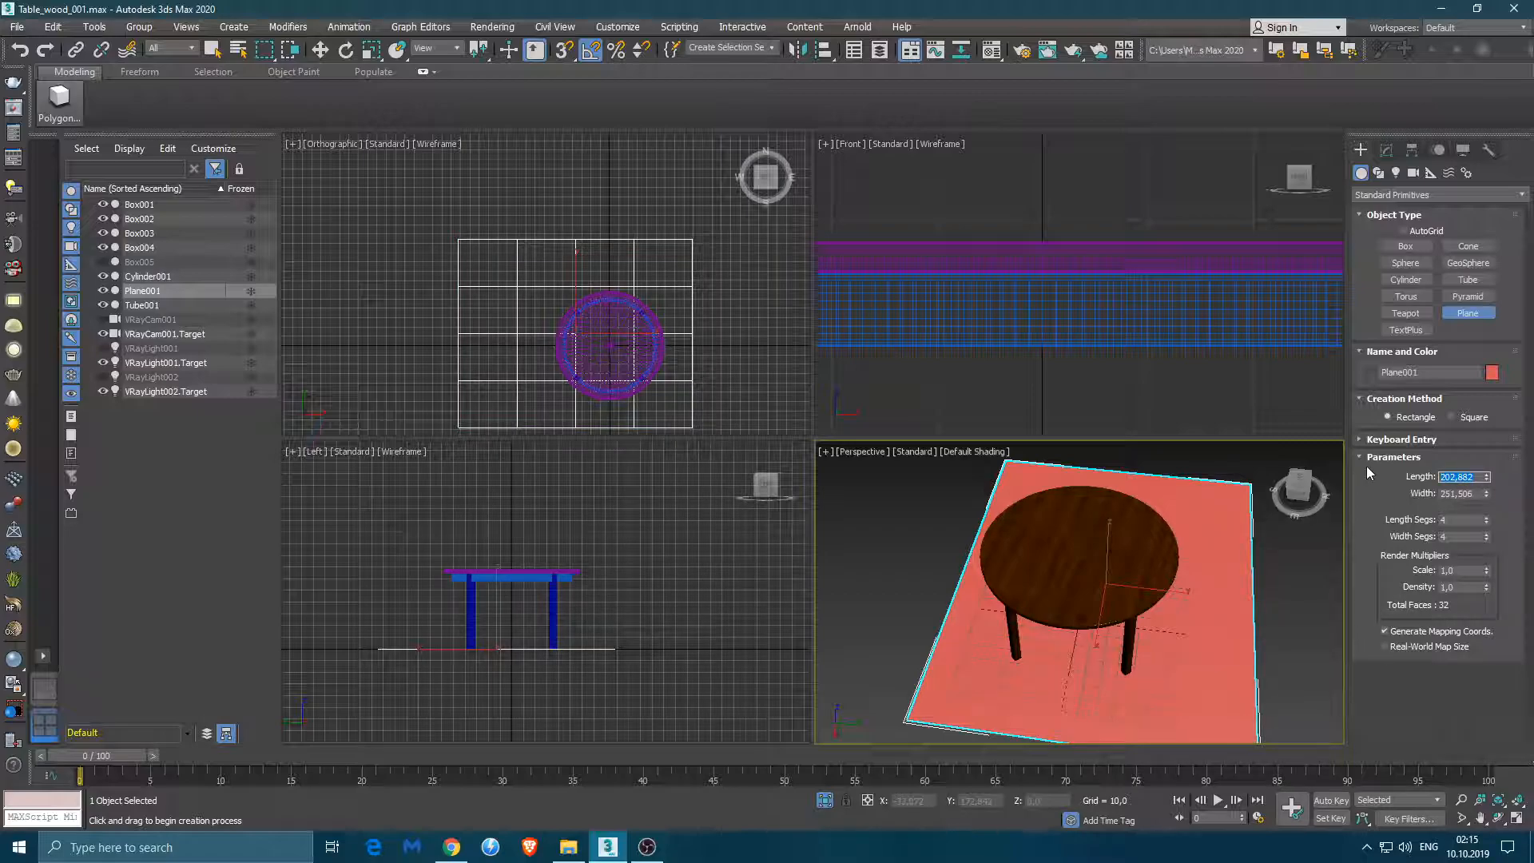
pyautogui.write('100')
pyautogui.press('Tab')
pyautogui.write('100')
pyautogui.press('Return')
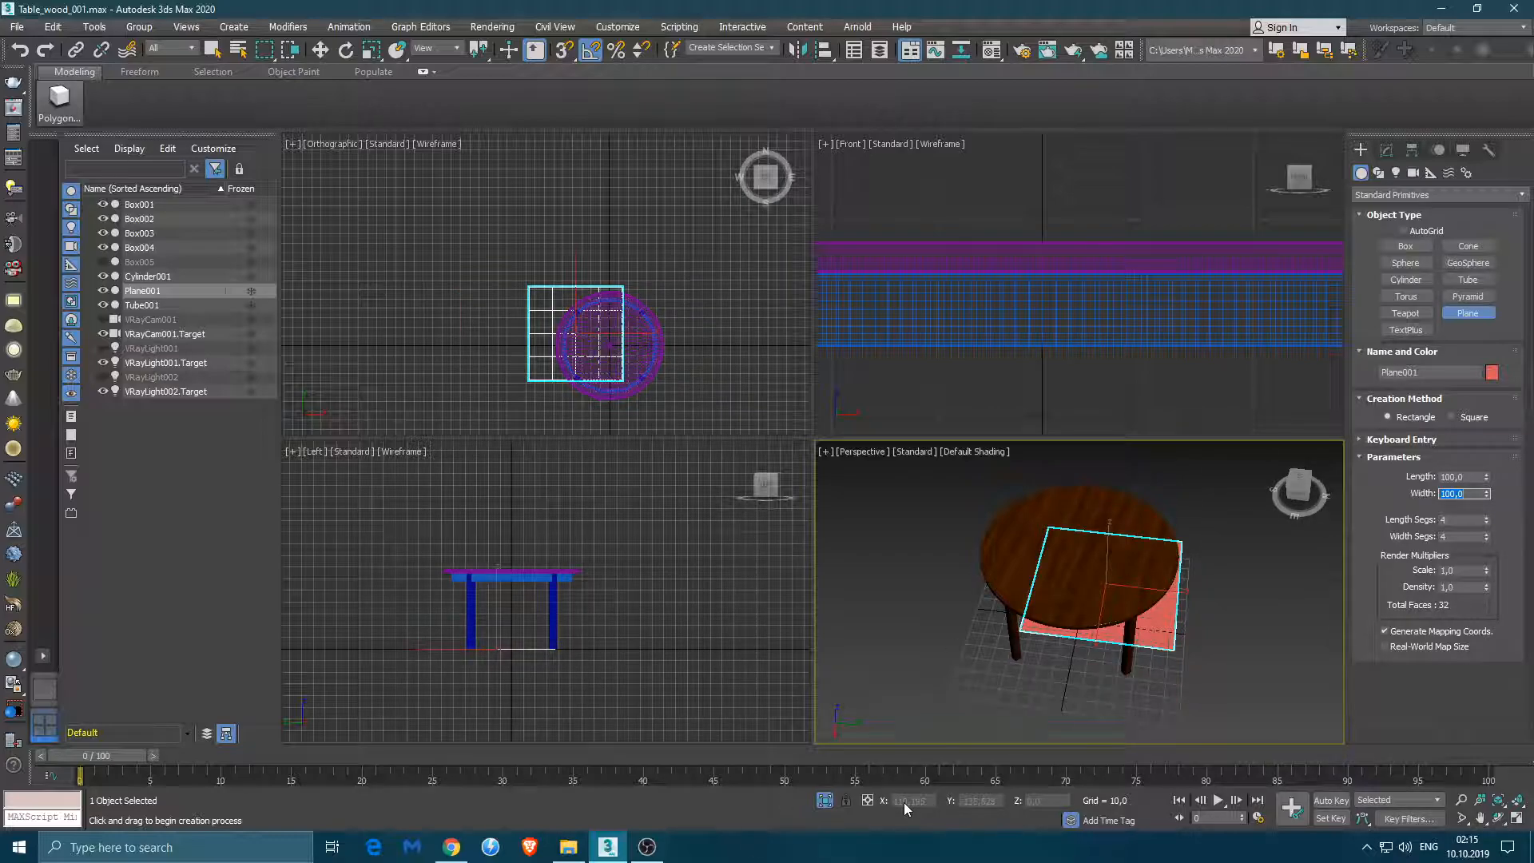
# - Centre the plane under the table by moving it to X 0 and Y 0
pyautogui.press('w')
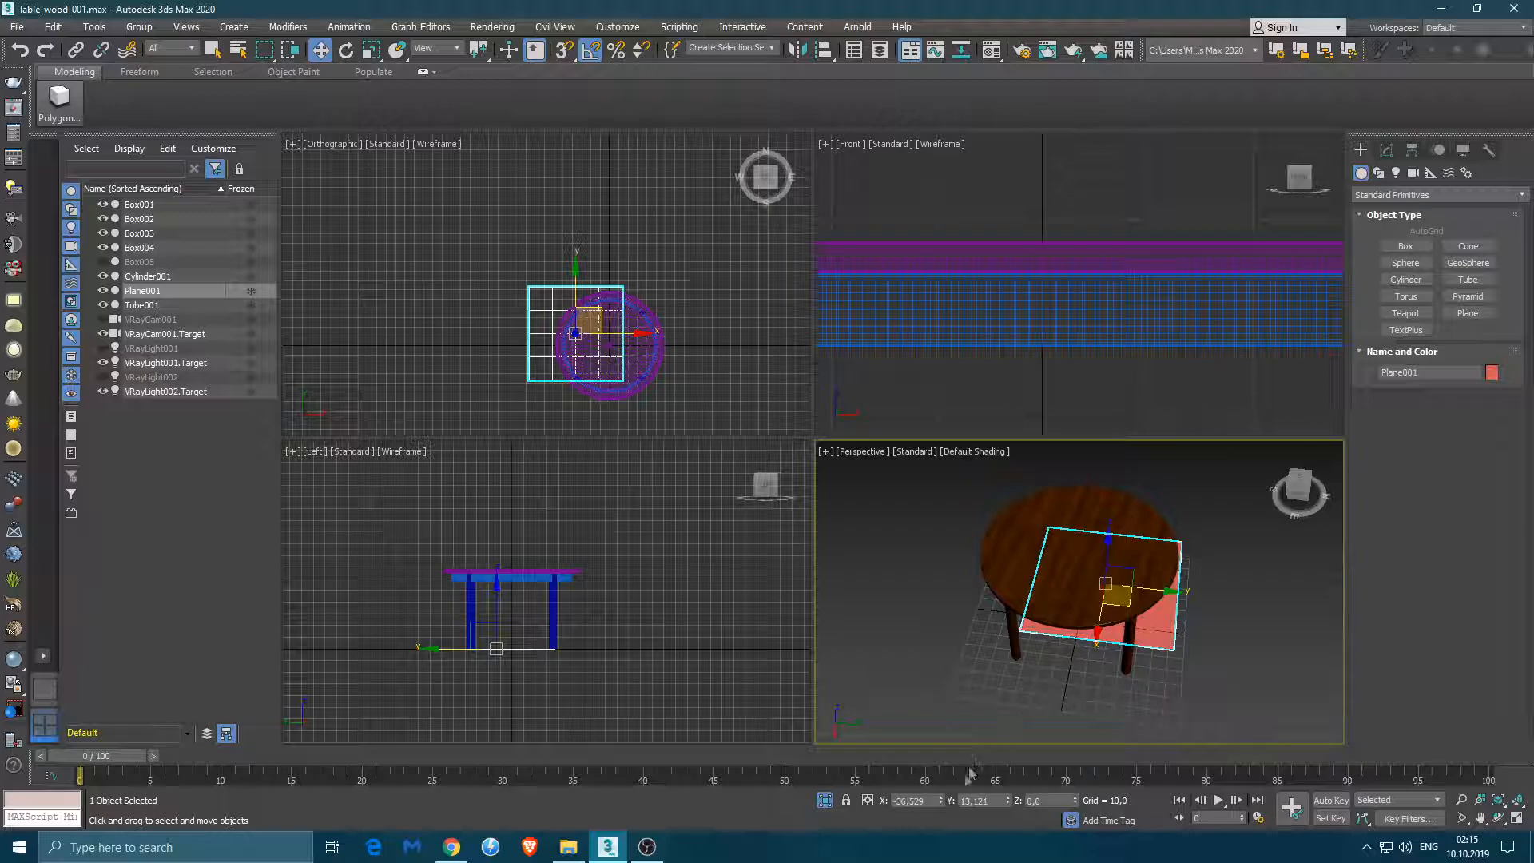
pyautogui.rightClick(942, 802)
pyautogui.rightClick(1009, 802)
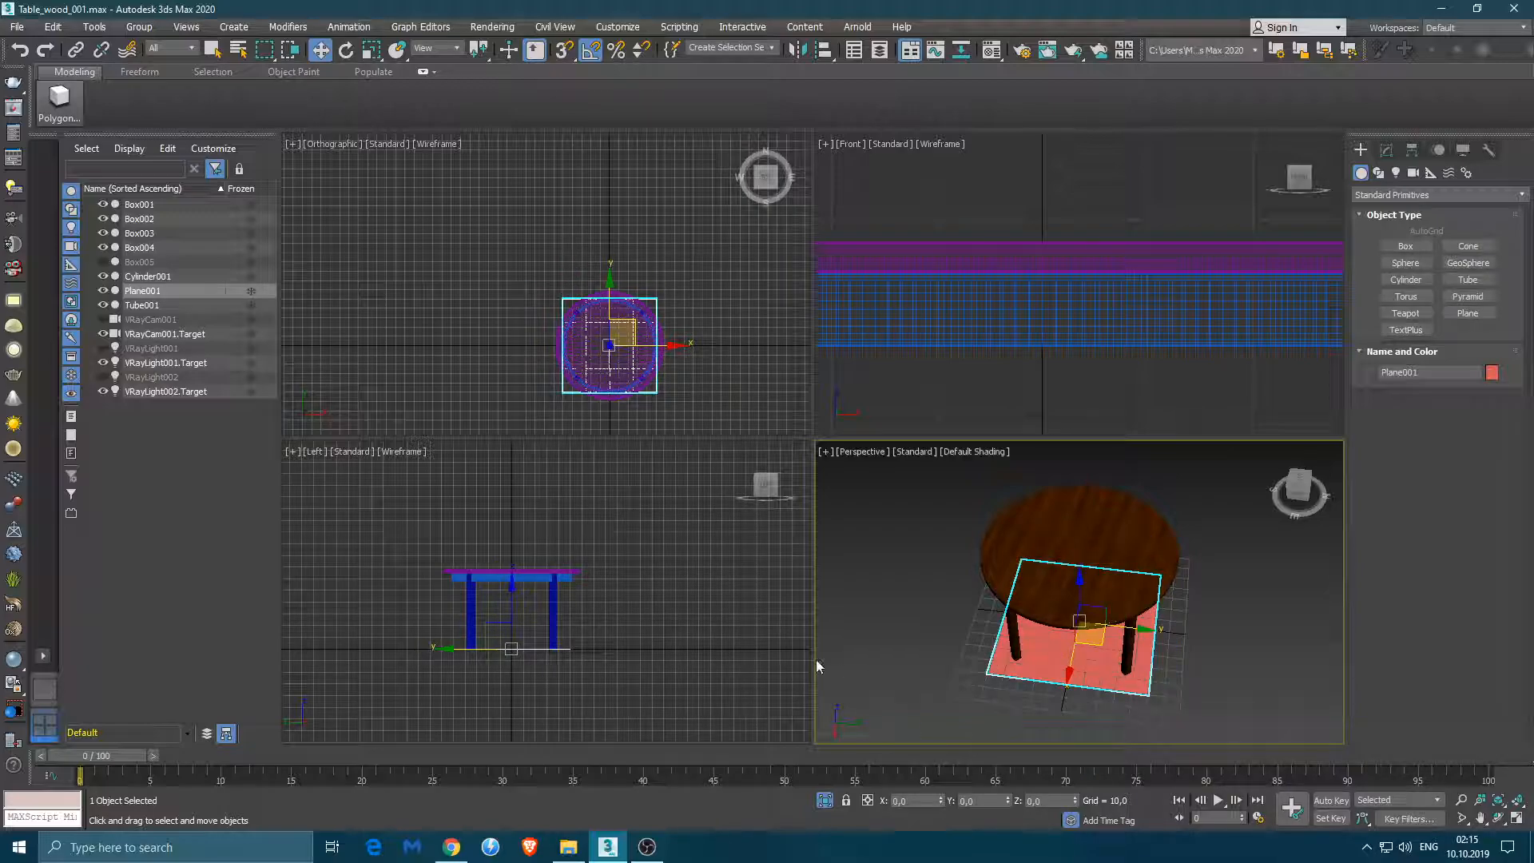
# - Set the plane's length and width to 150 so it extends beyond the tabletop
pyautogui.click(1386, 150)
pyautogui.doubleClick(1453, 383)
pyautogui.write('150')
pyautogui.press('Tab')
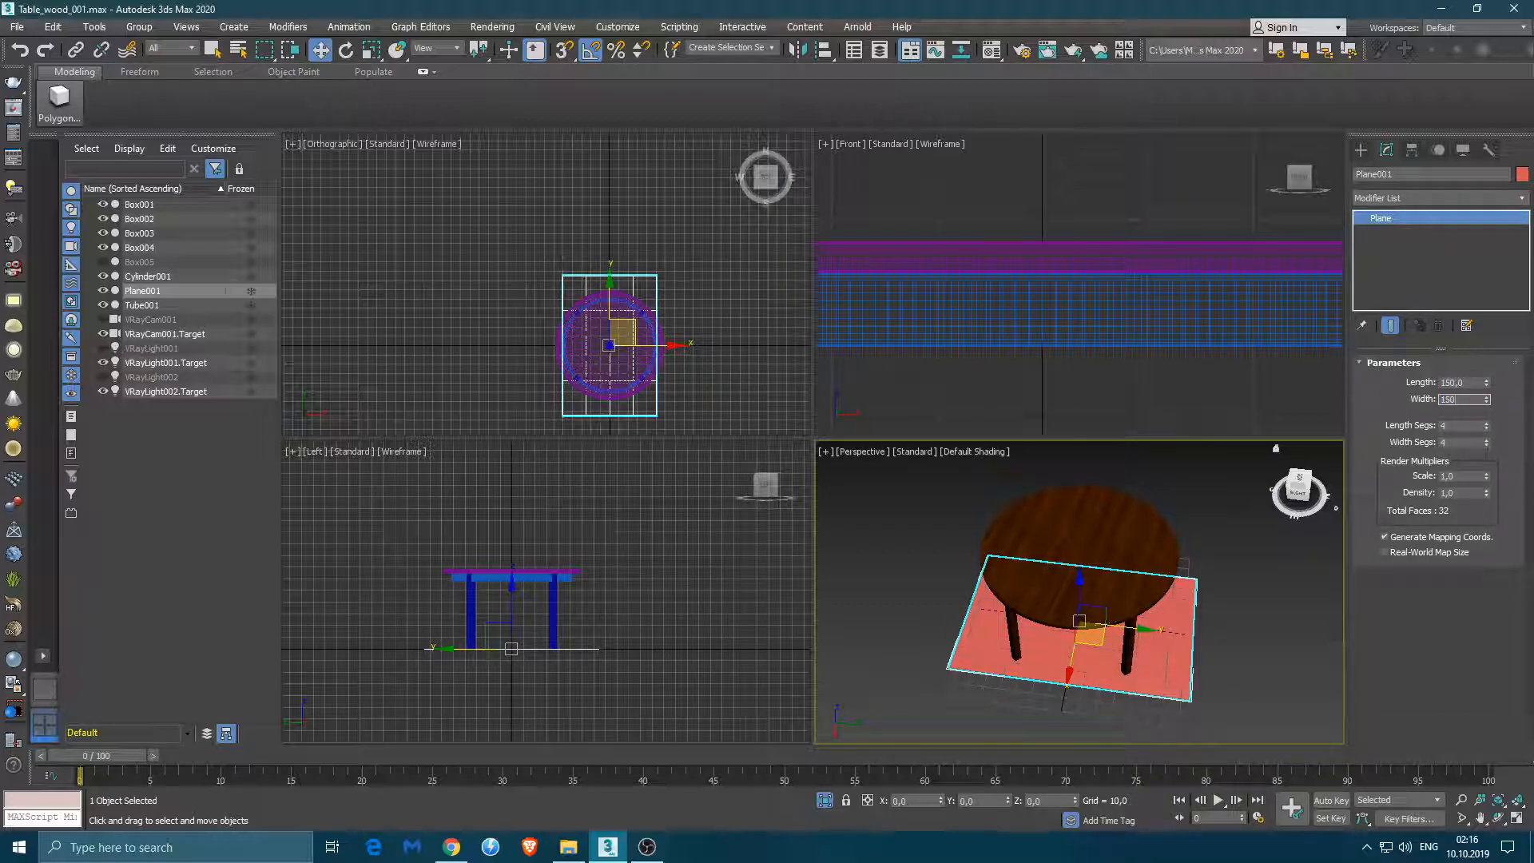
pyautogui.write('150')
pyautogui.press('Return')
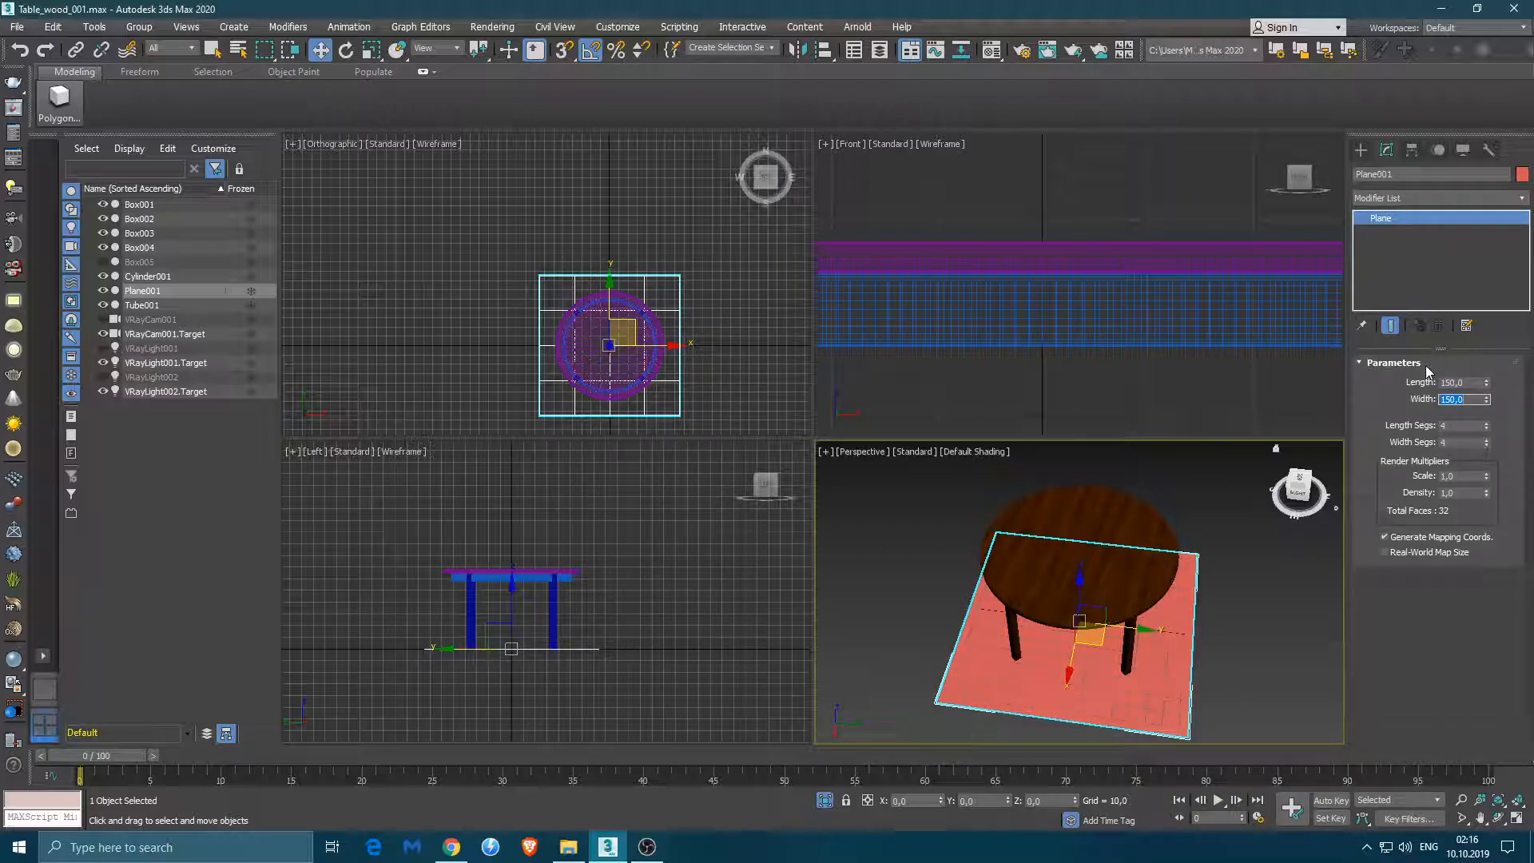
# - Set the plane's length and width segments to 50 each
pyautogui.click(1474, 425)
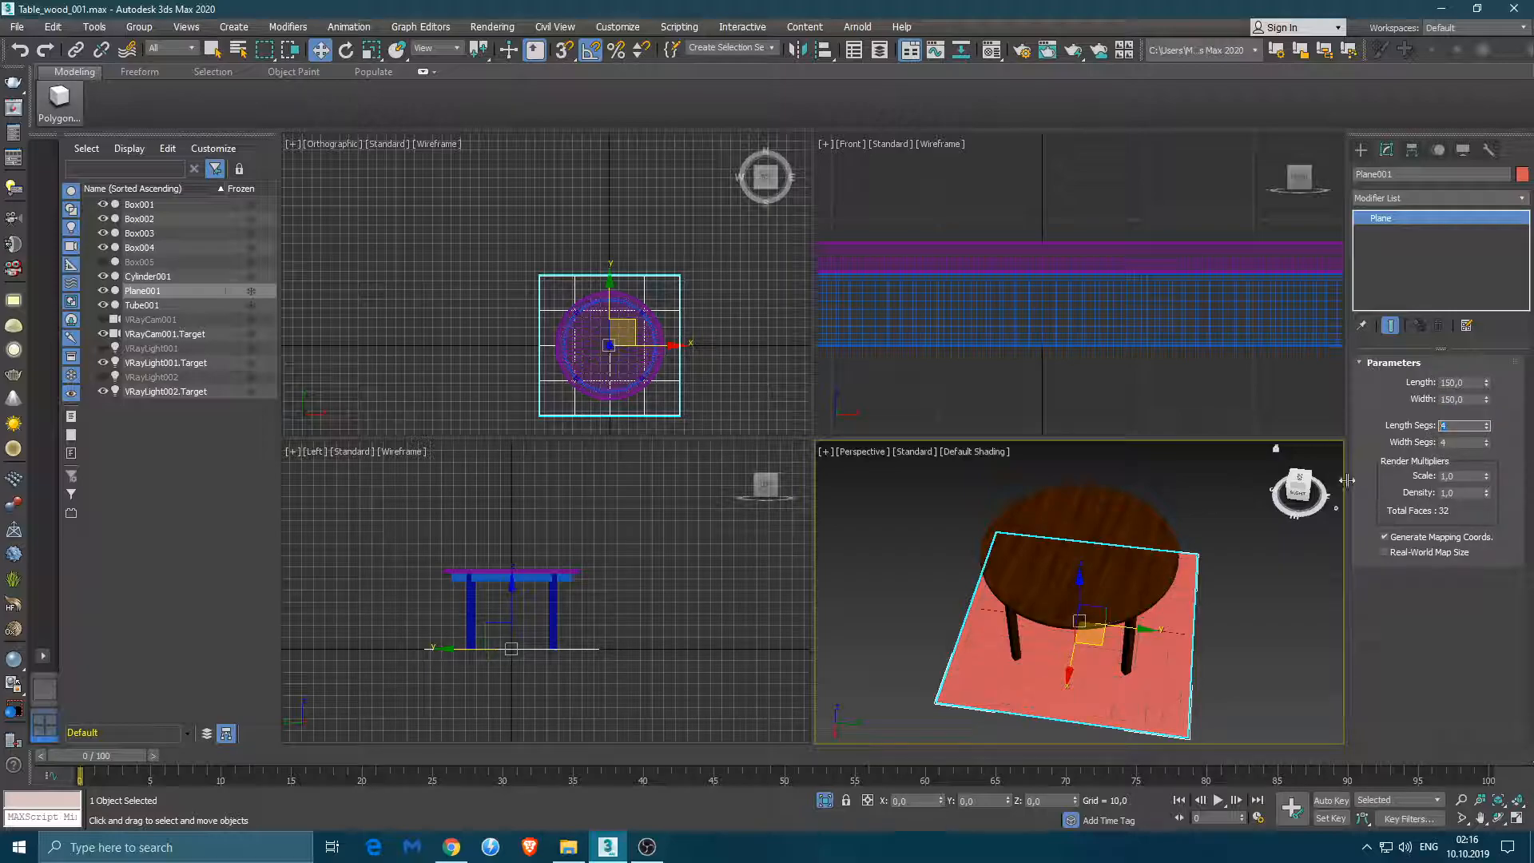
pyautogui.write('50')
pyautogui.press('Tab')
pyautogui.press('Return')
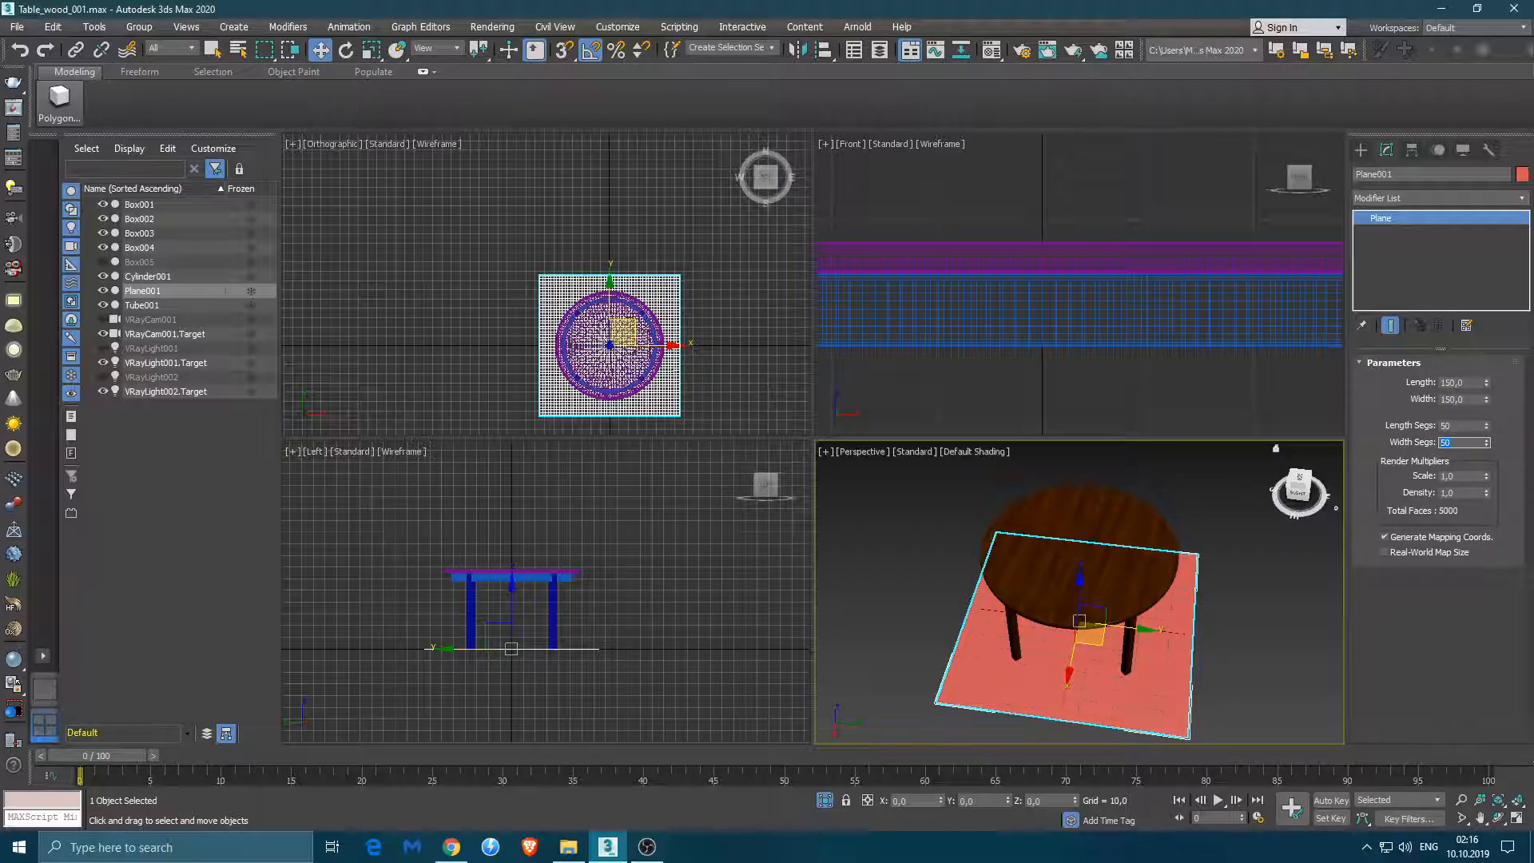
# - Raise the plane above the tabletop to a height of about 87.5 and apply a Cloth modifier to it
pyautogui.moveTo(1080, 590); pyautogui.dragTo(1072, 497)
pyautogui.keyDown('alt'); pyautogui.moveTo(1055, 589); pyautogui.dragTo(1123, 564, button='middle'); pyautogui.keyUp('alt')
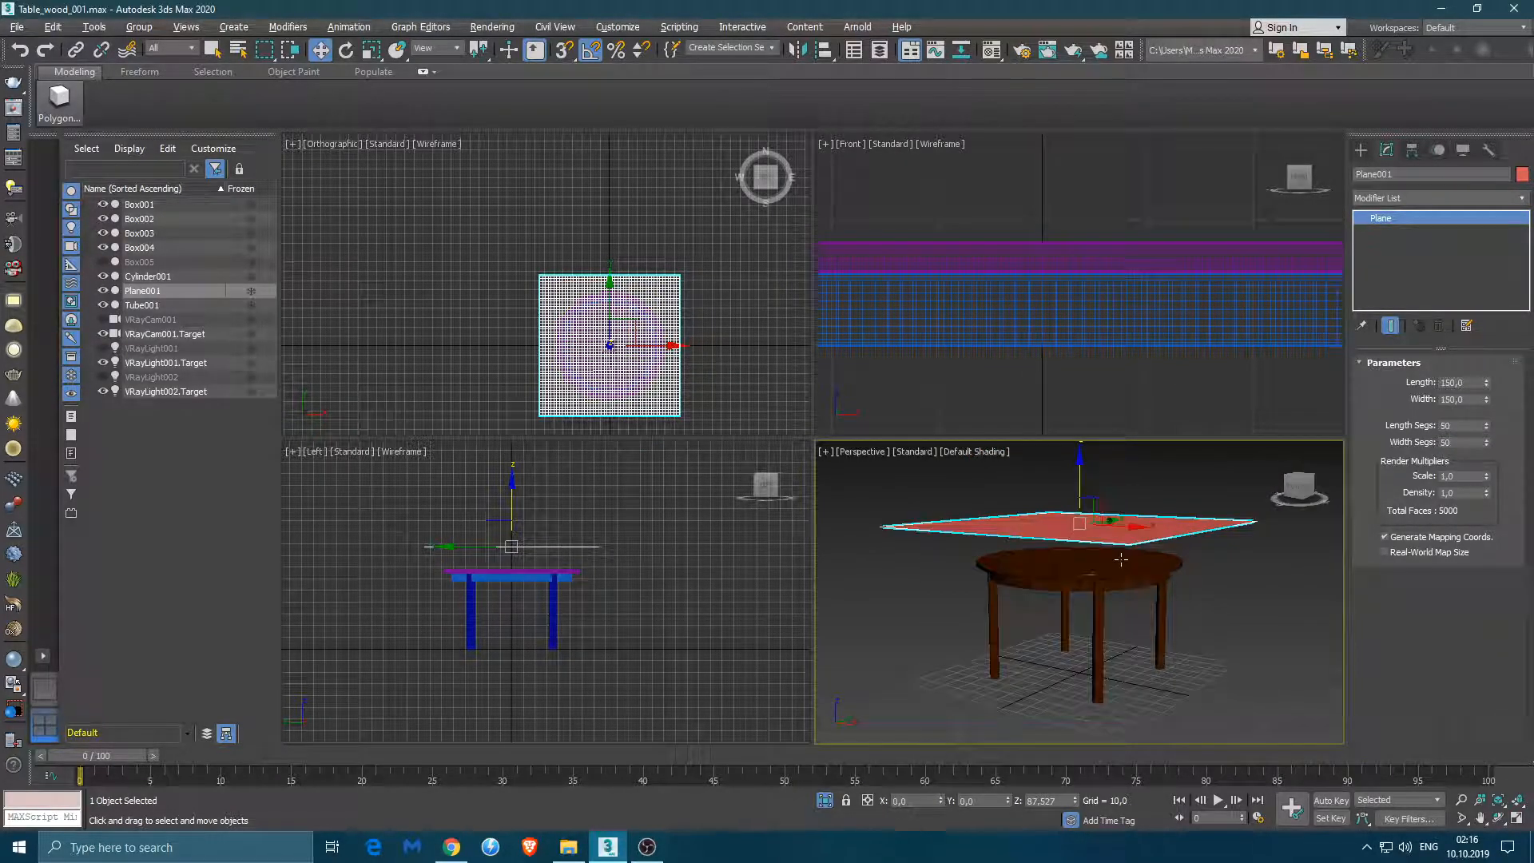
pyautogui.click(1399, 199)
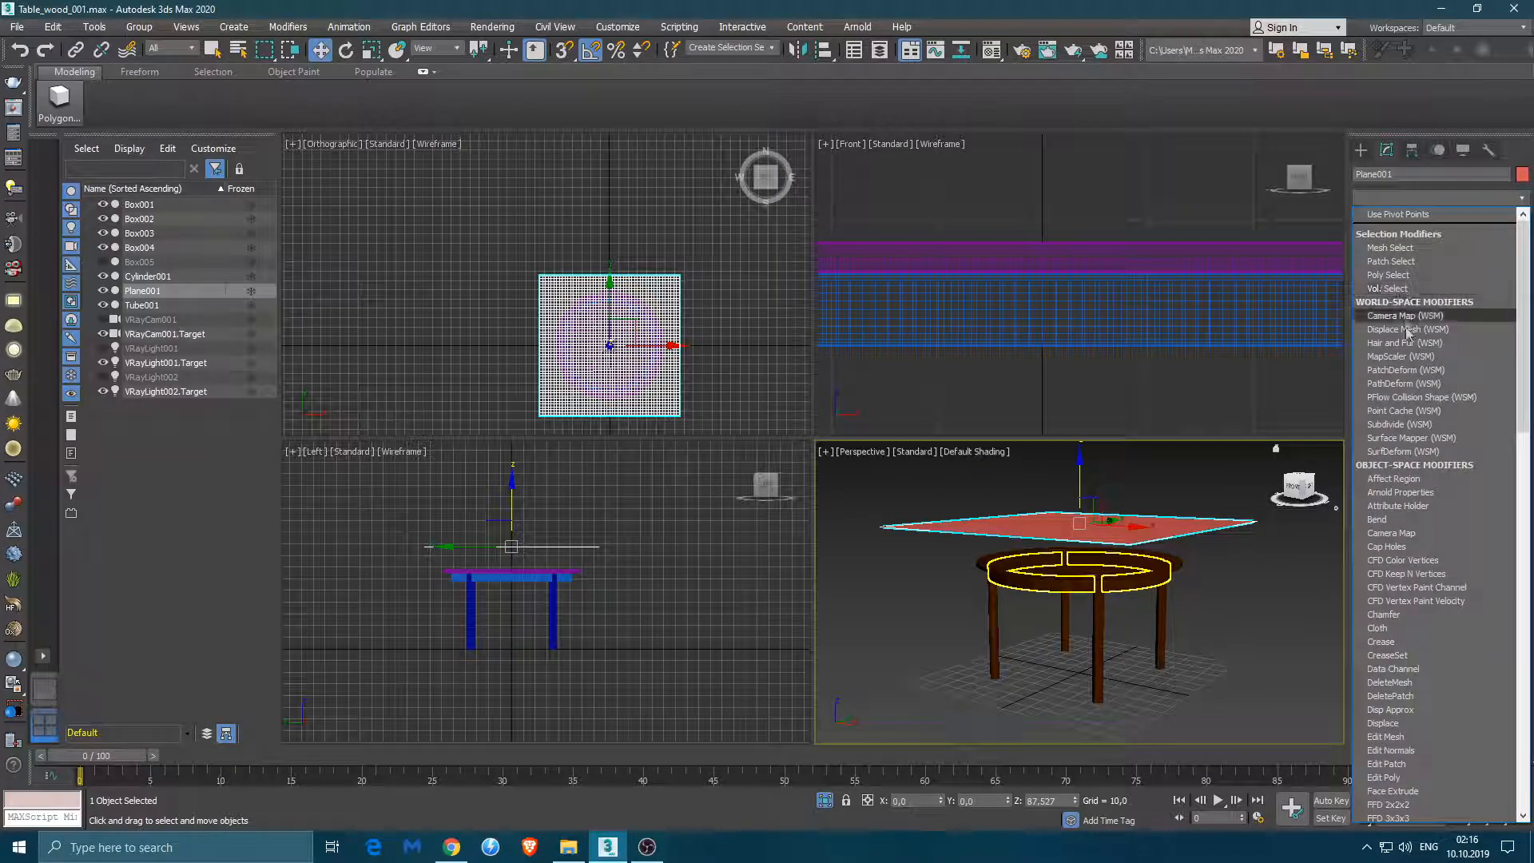
pyautogui.scroll(-8, 1421, 526)
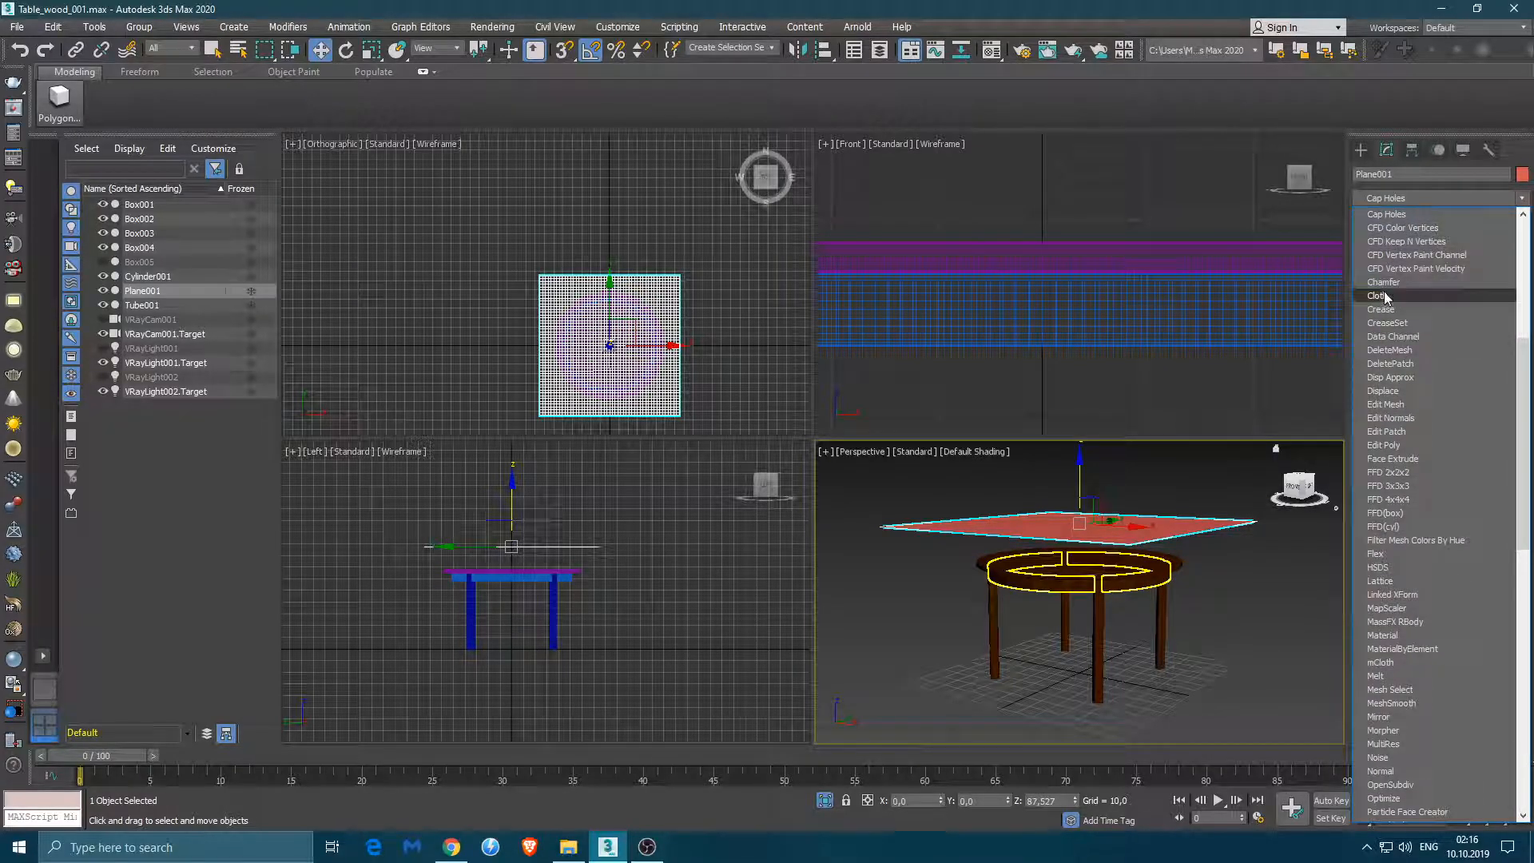
pyautogui.click(1382, 296)
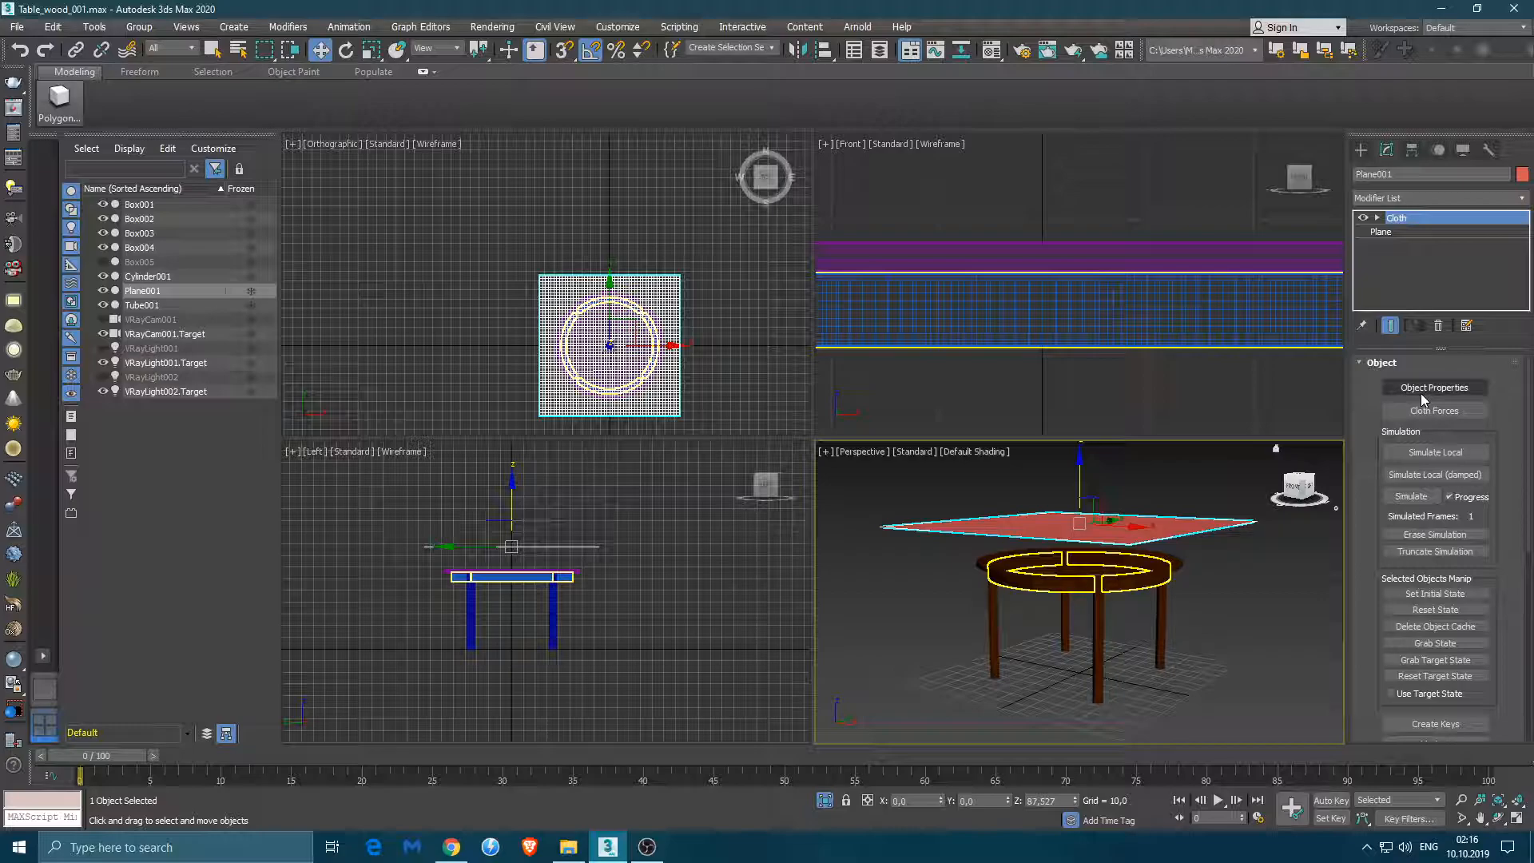
# - Check the object name of the tabletop and reselect the plane above it
pyautogui.click(1175, 563)
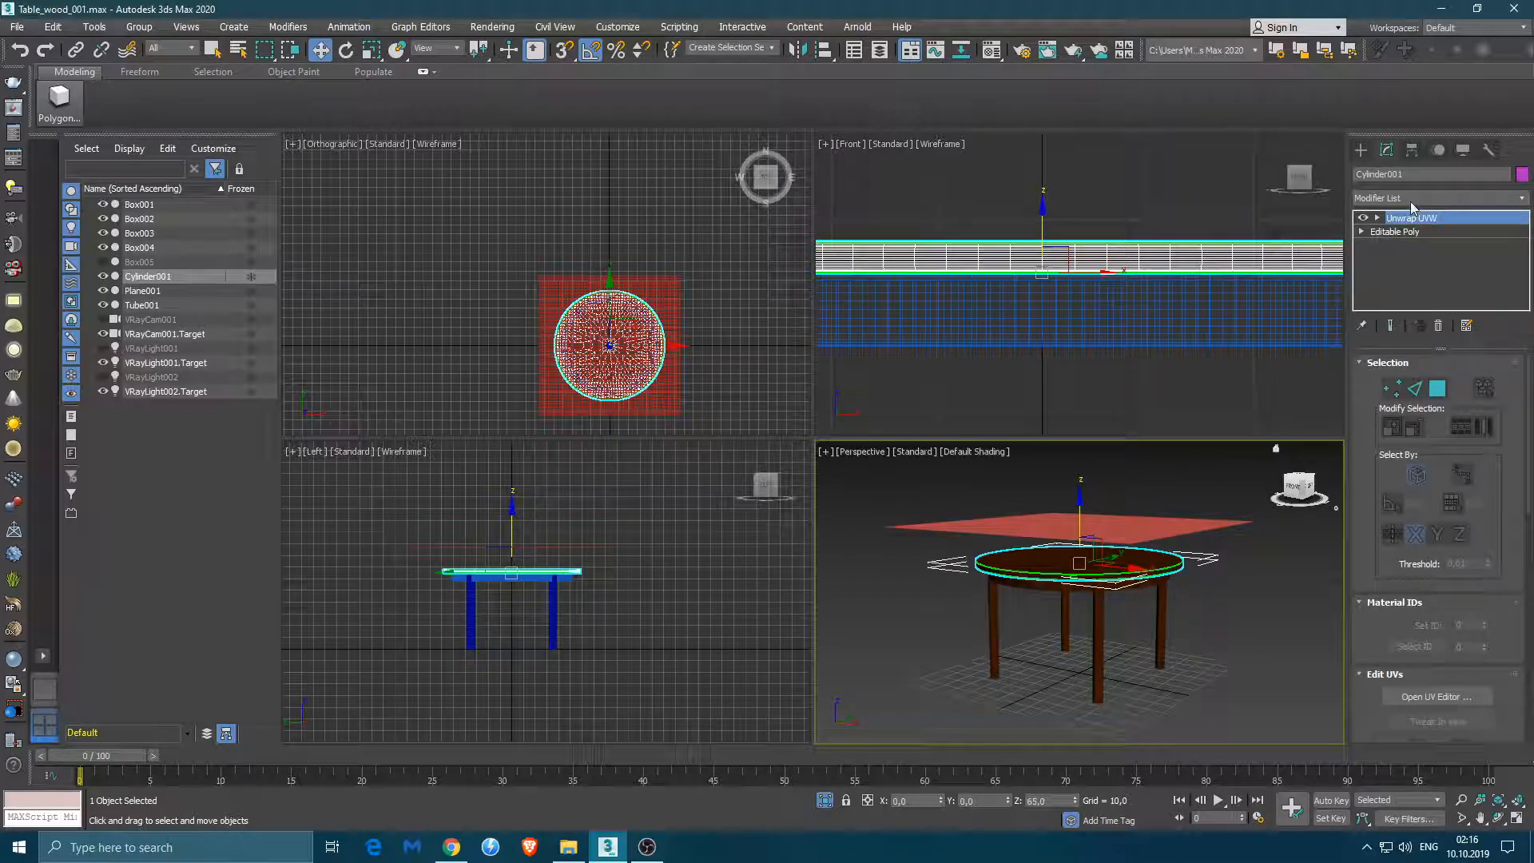
pyautogui.doubleClick(1408, 174)
pyautogui.click(1149, 539)
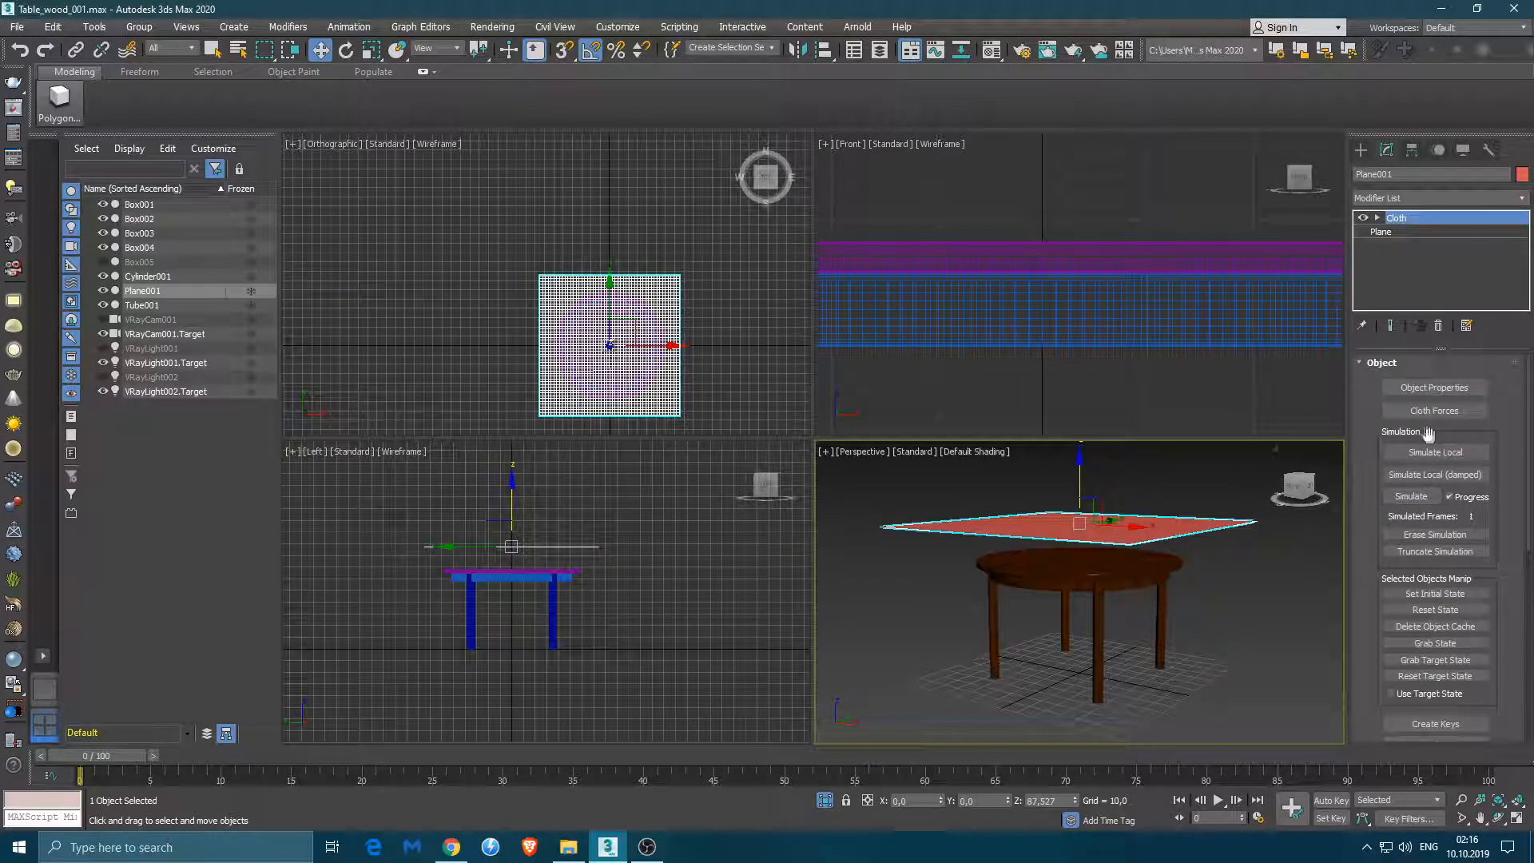
# - Add the tabletop Cylinder001 to the plane's cloth simulation and make it a collision object
pyautogui.click(1434, 387)
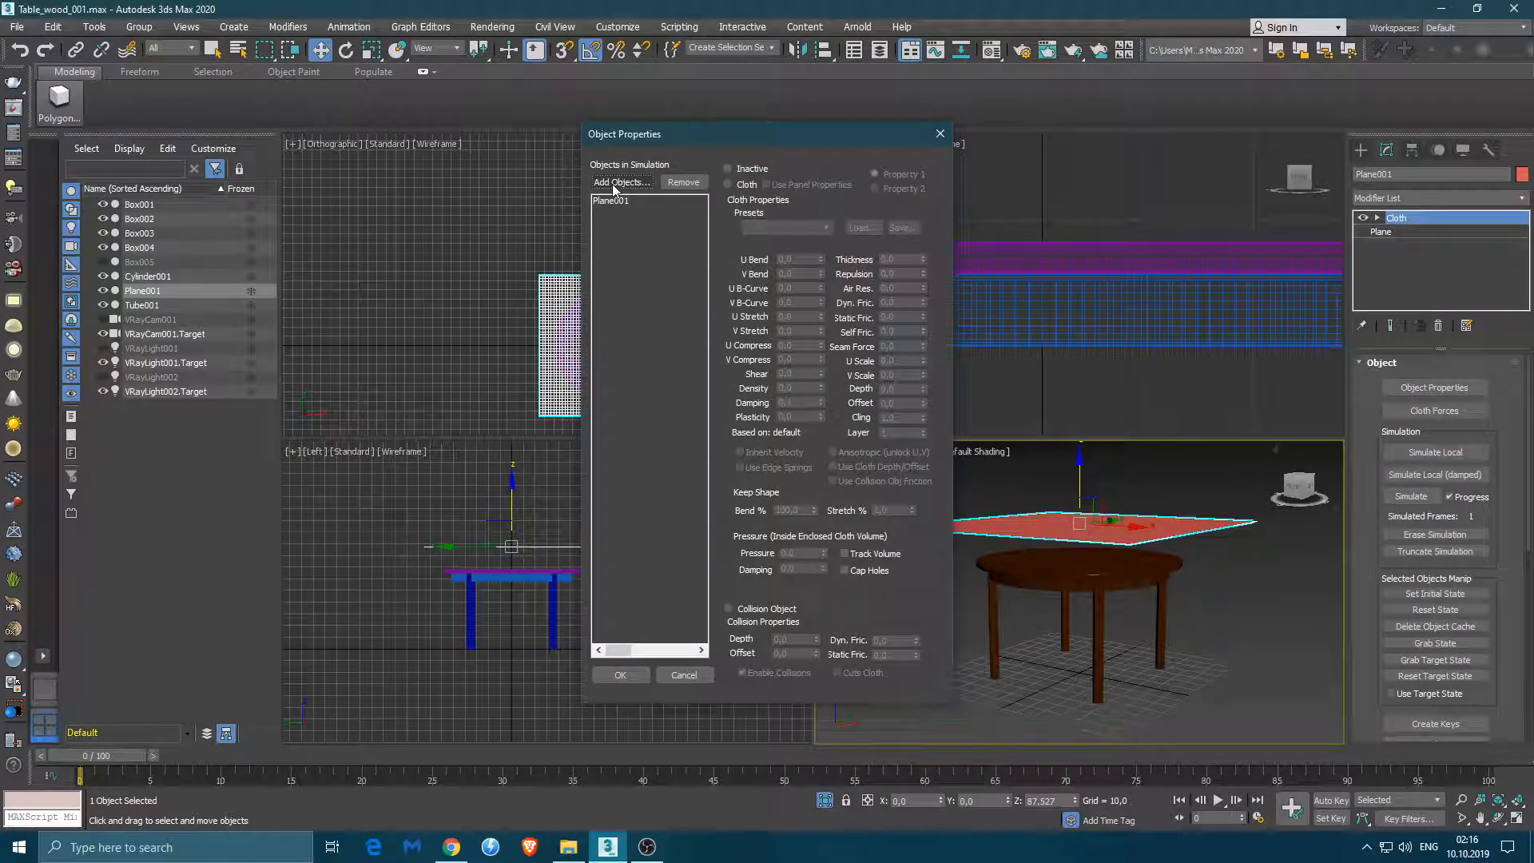
pyautogui.click(622, 182)
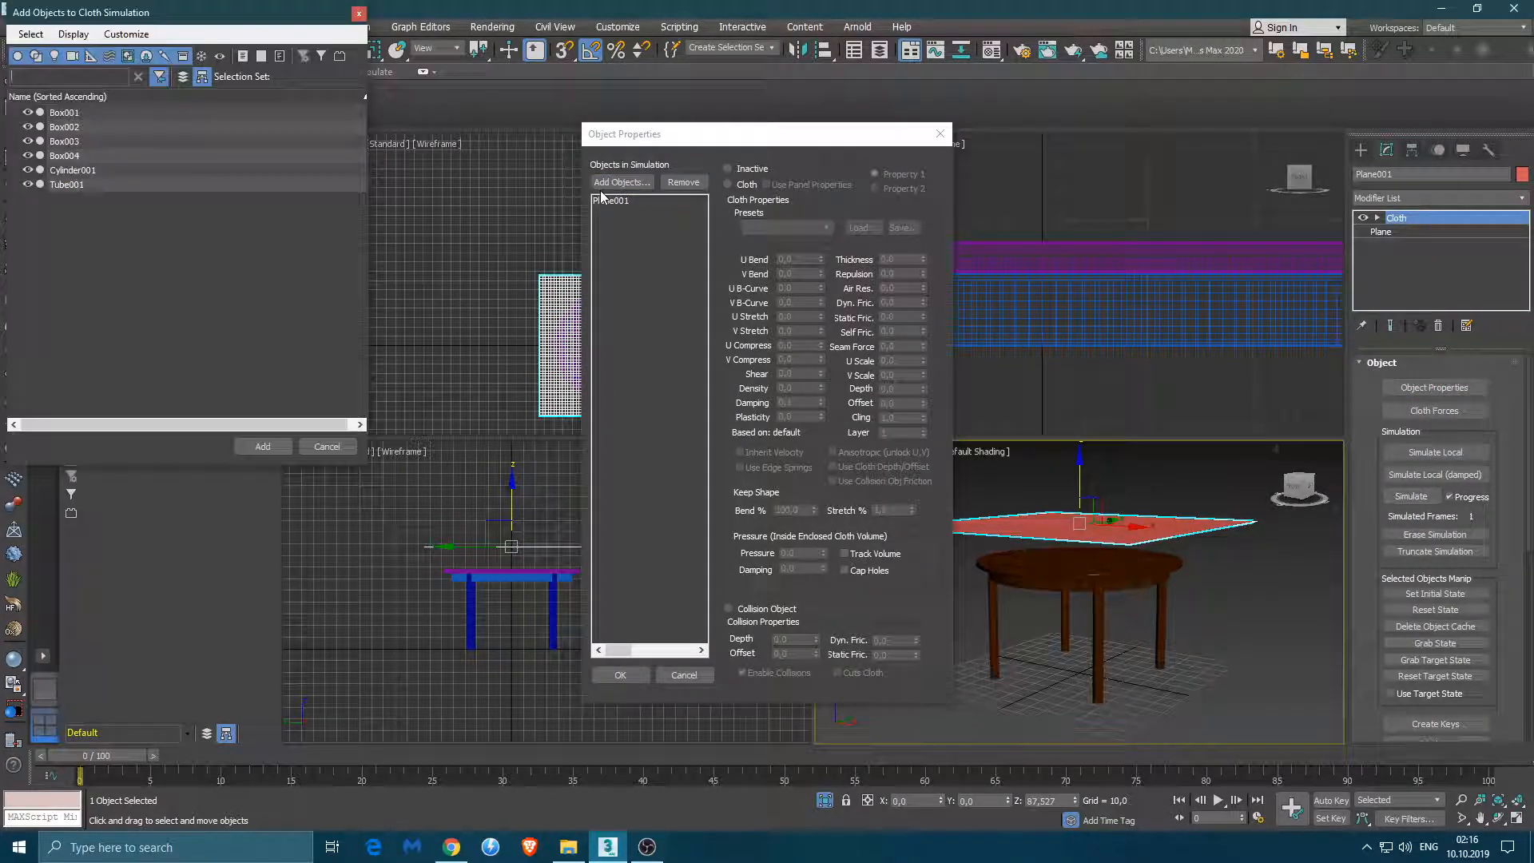
pyautogui.click(74, 169)
pyautogui.click(263, 449)
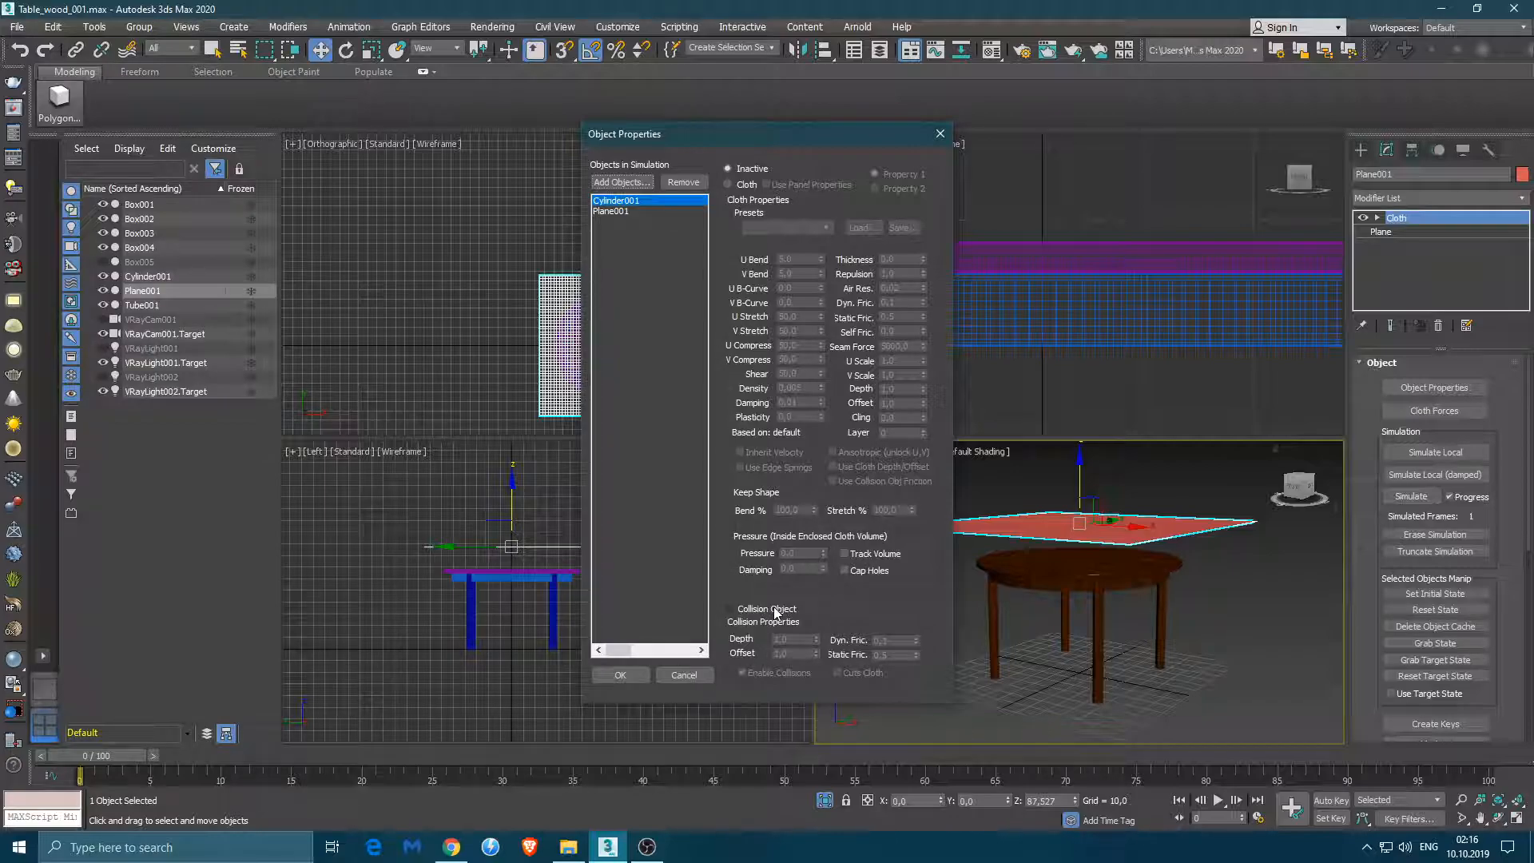
pyautogui.click(728, 609)
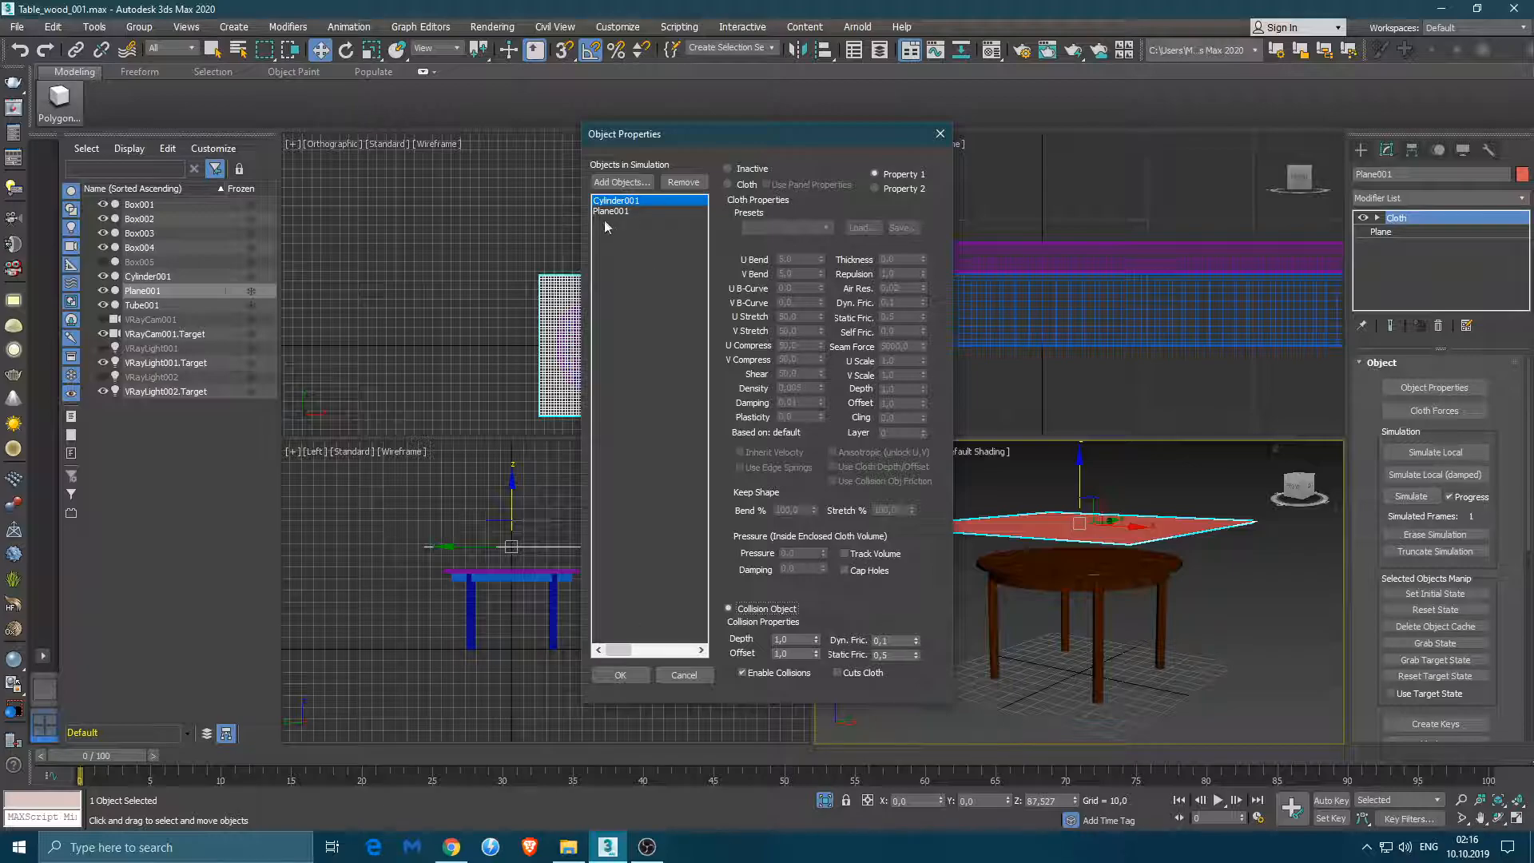
# - Define Plane001 as cloth with the Silk preset in the simulation's object properties and accept the settings
pyautogui.click(628, 211)
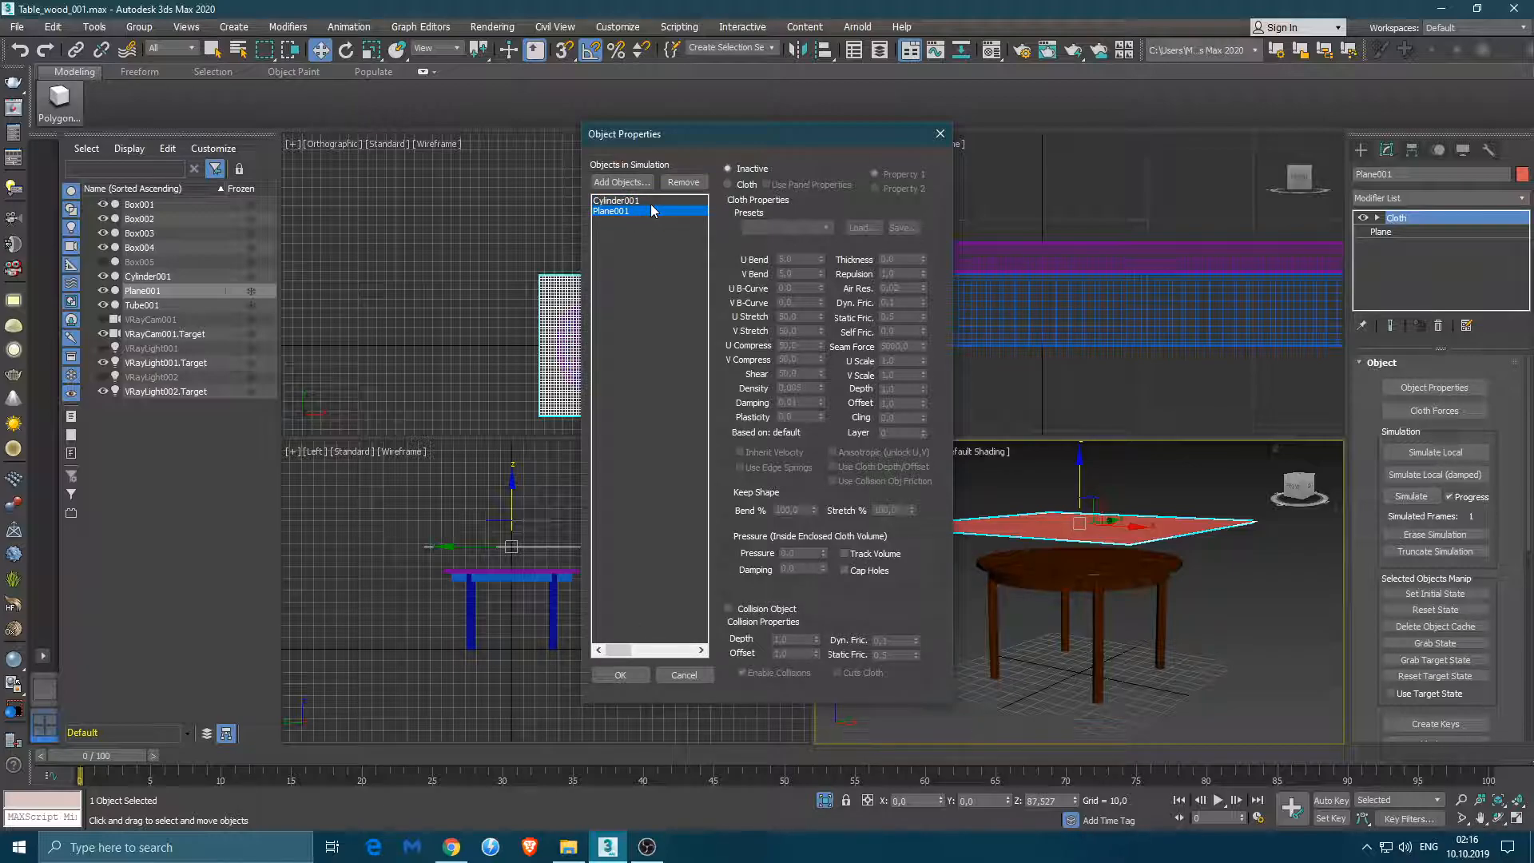
pyautogui.click(729, 185)
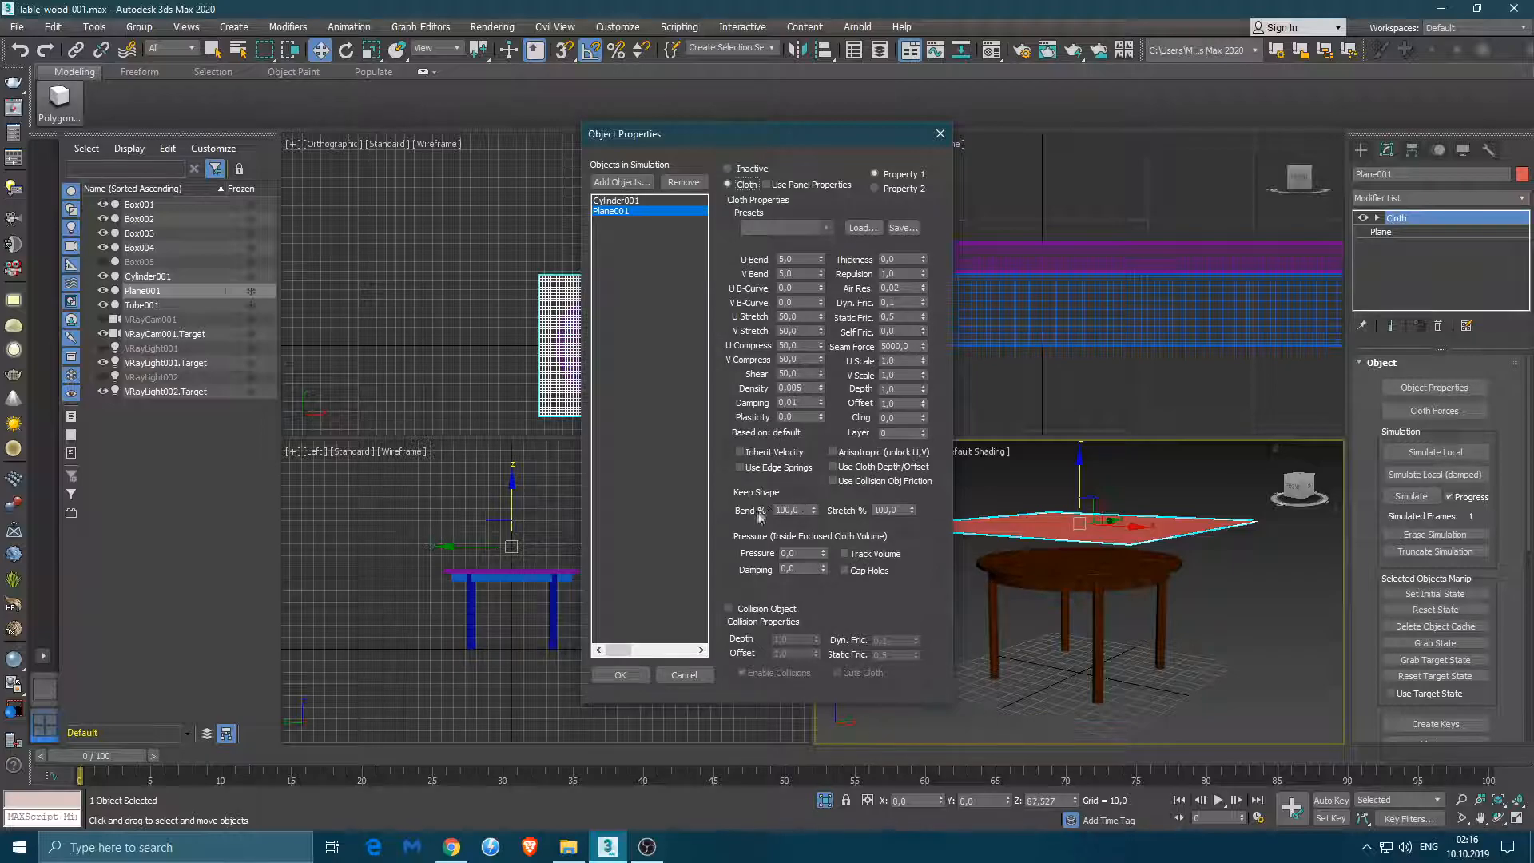
pyautogui.click(755, 609)
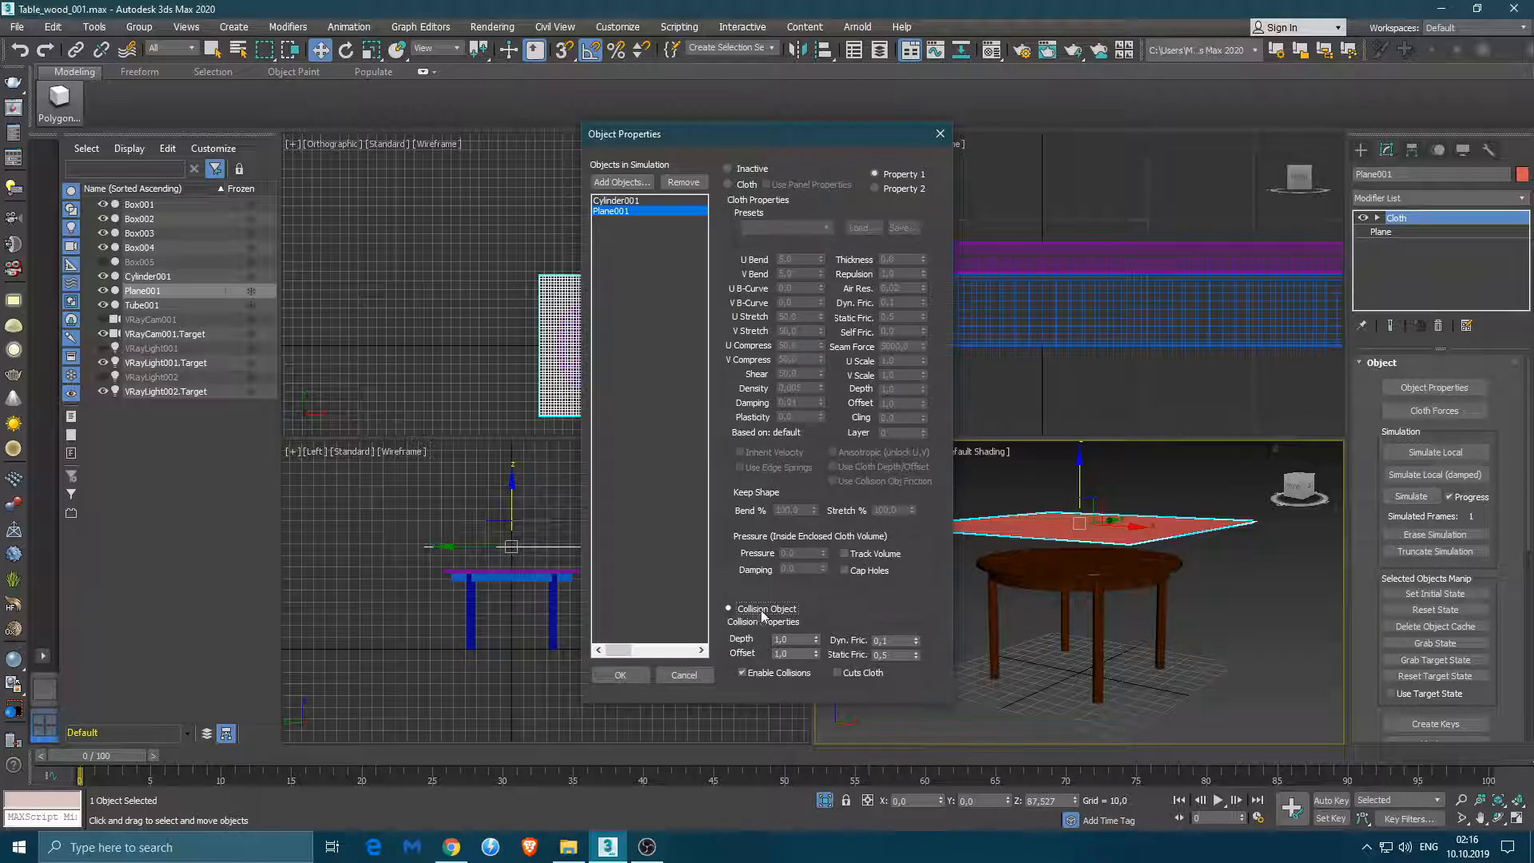
pyautogui.click(745, 185)
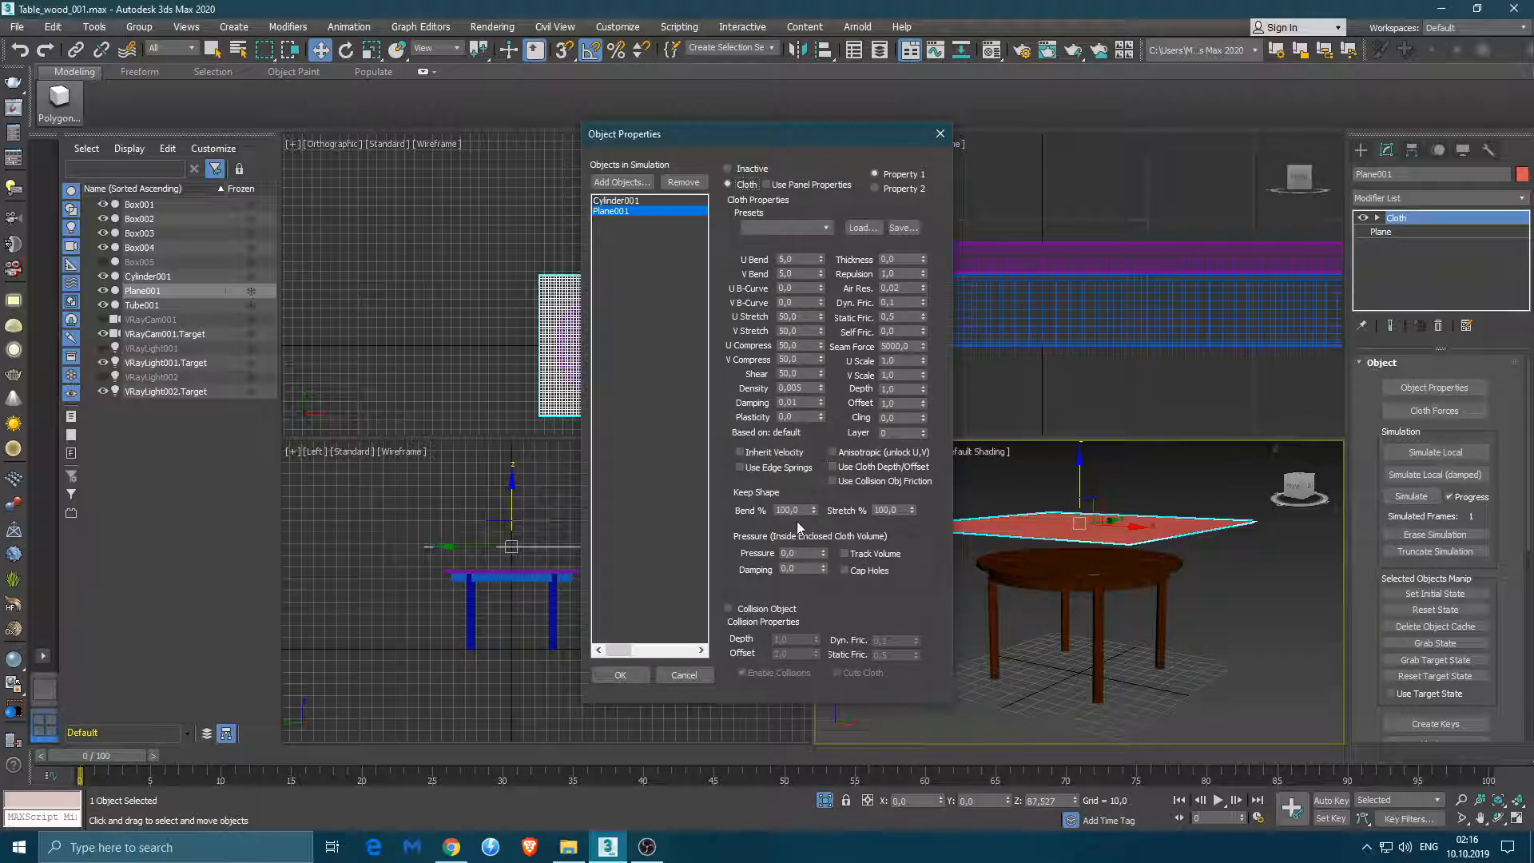
pyautogui.click(826, 229)
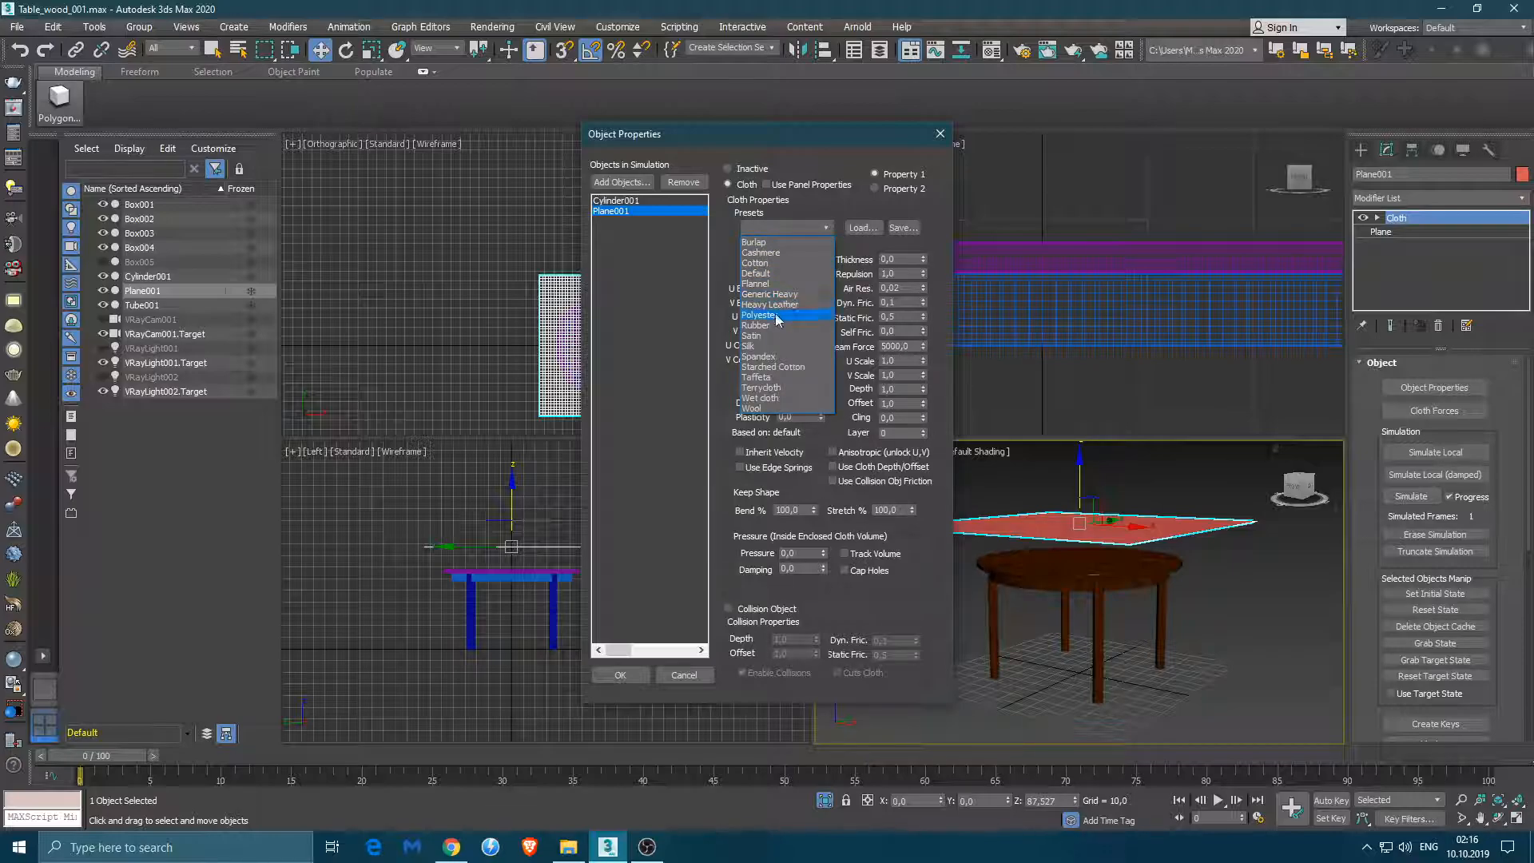
pyautogui.click(779, 346)
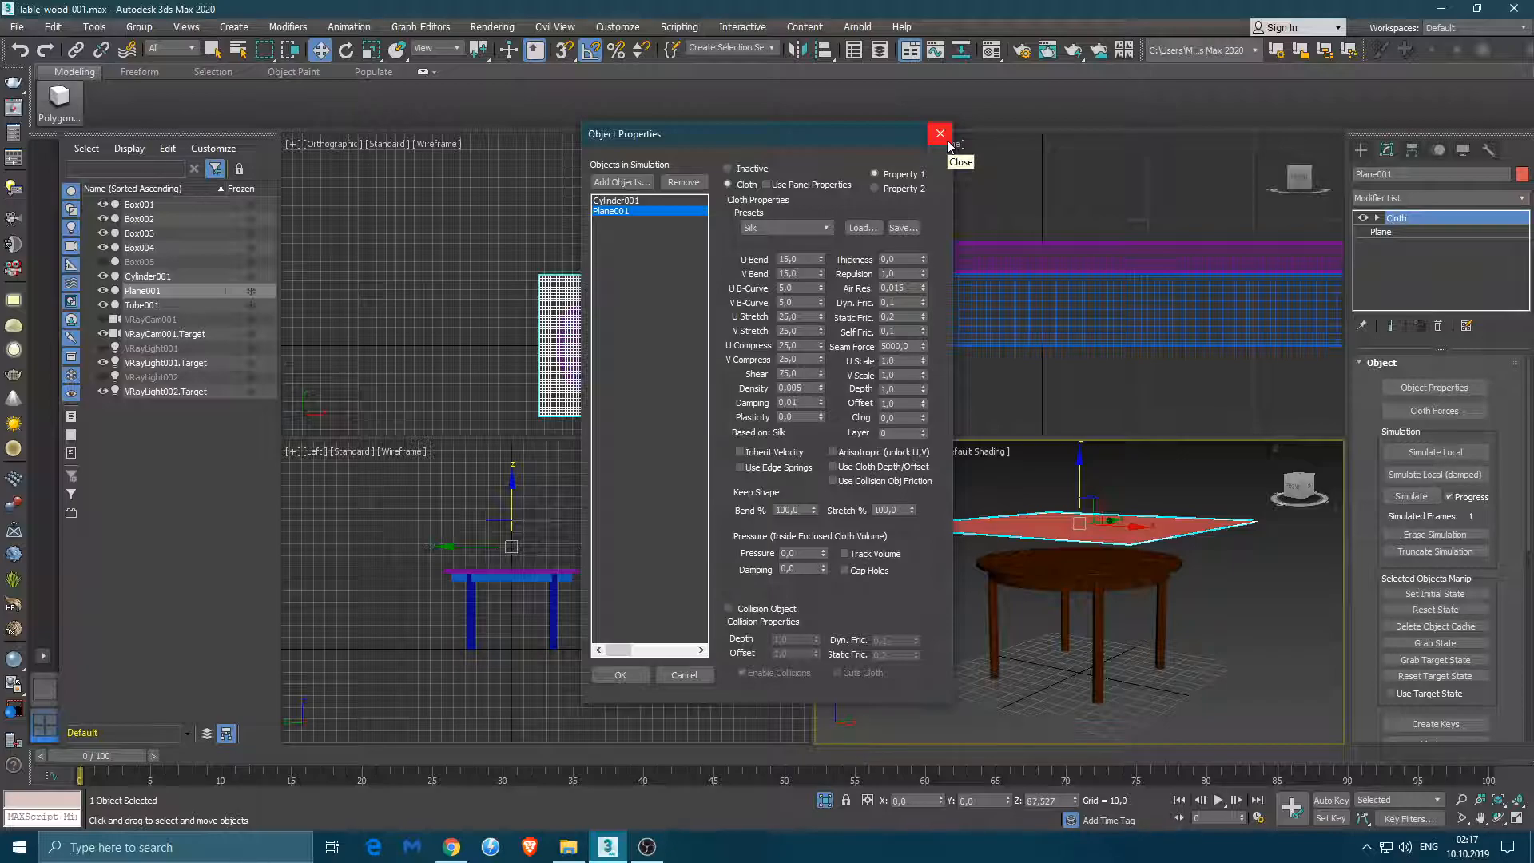
pyautogui.click(620, 675)
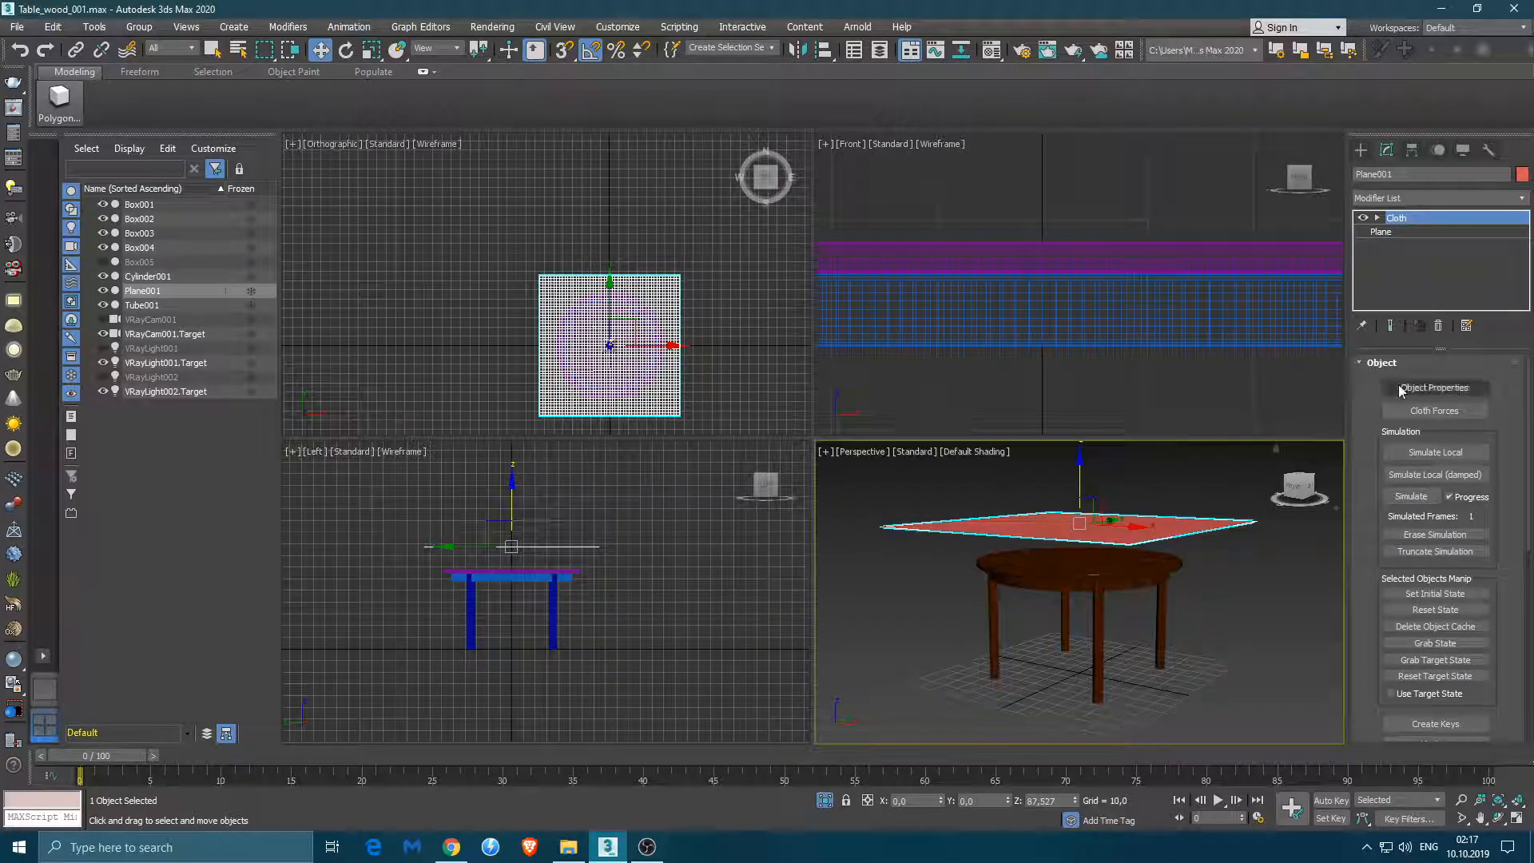
# - Run the local cloth simulation until the plane drapes over the table, and stop it
pyautogui.click(1449, 454)
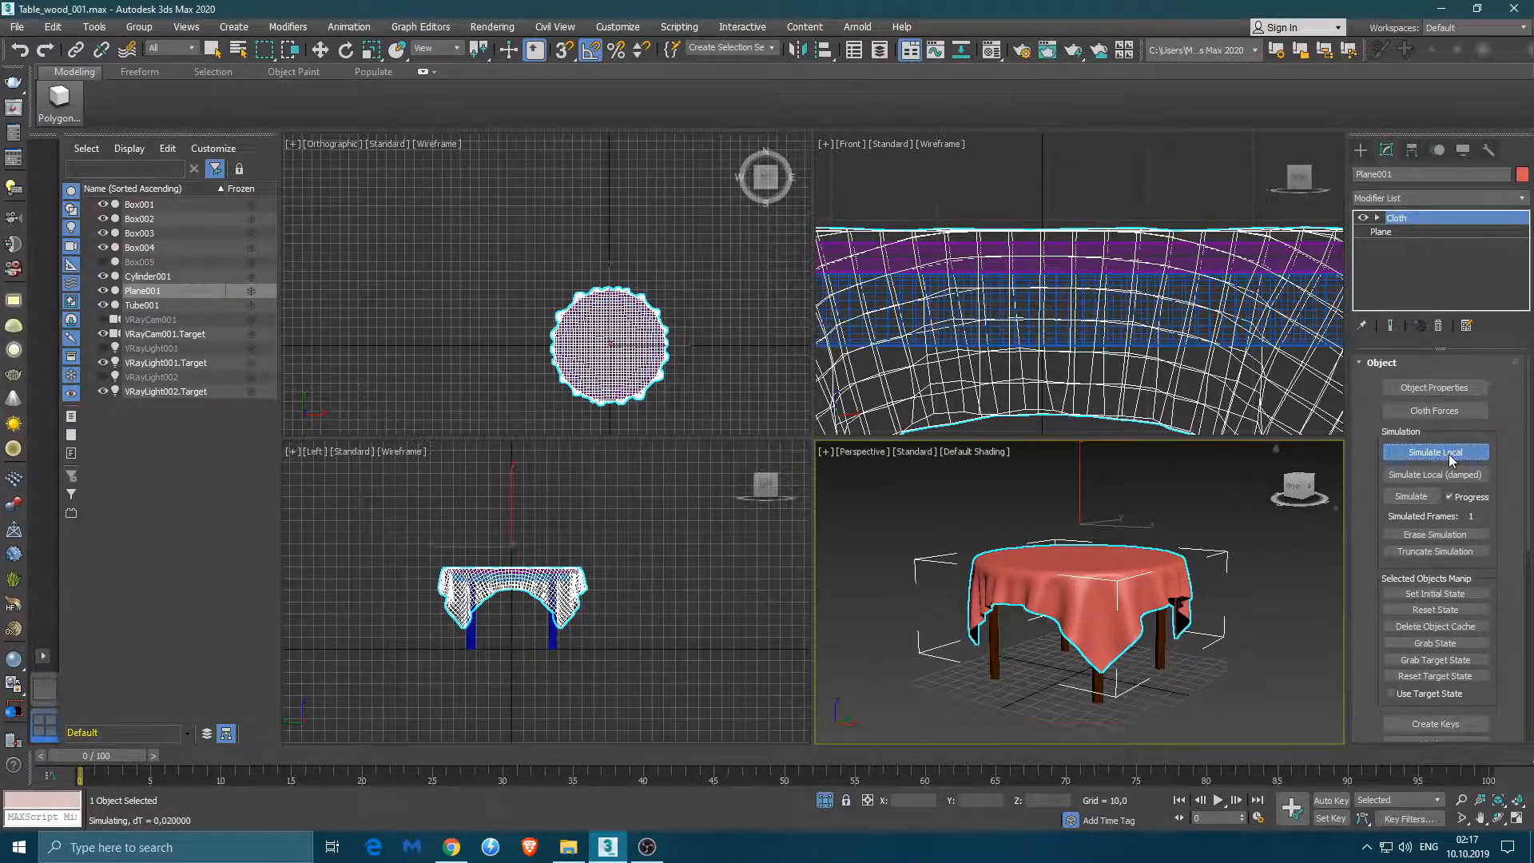
pyautogui.click(1449, 454)
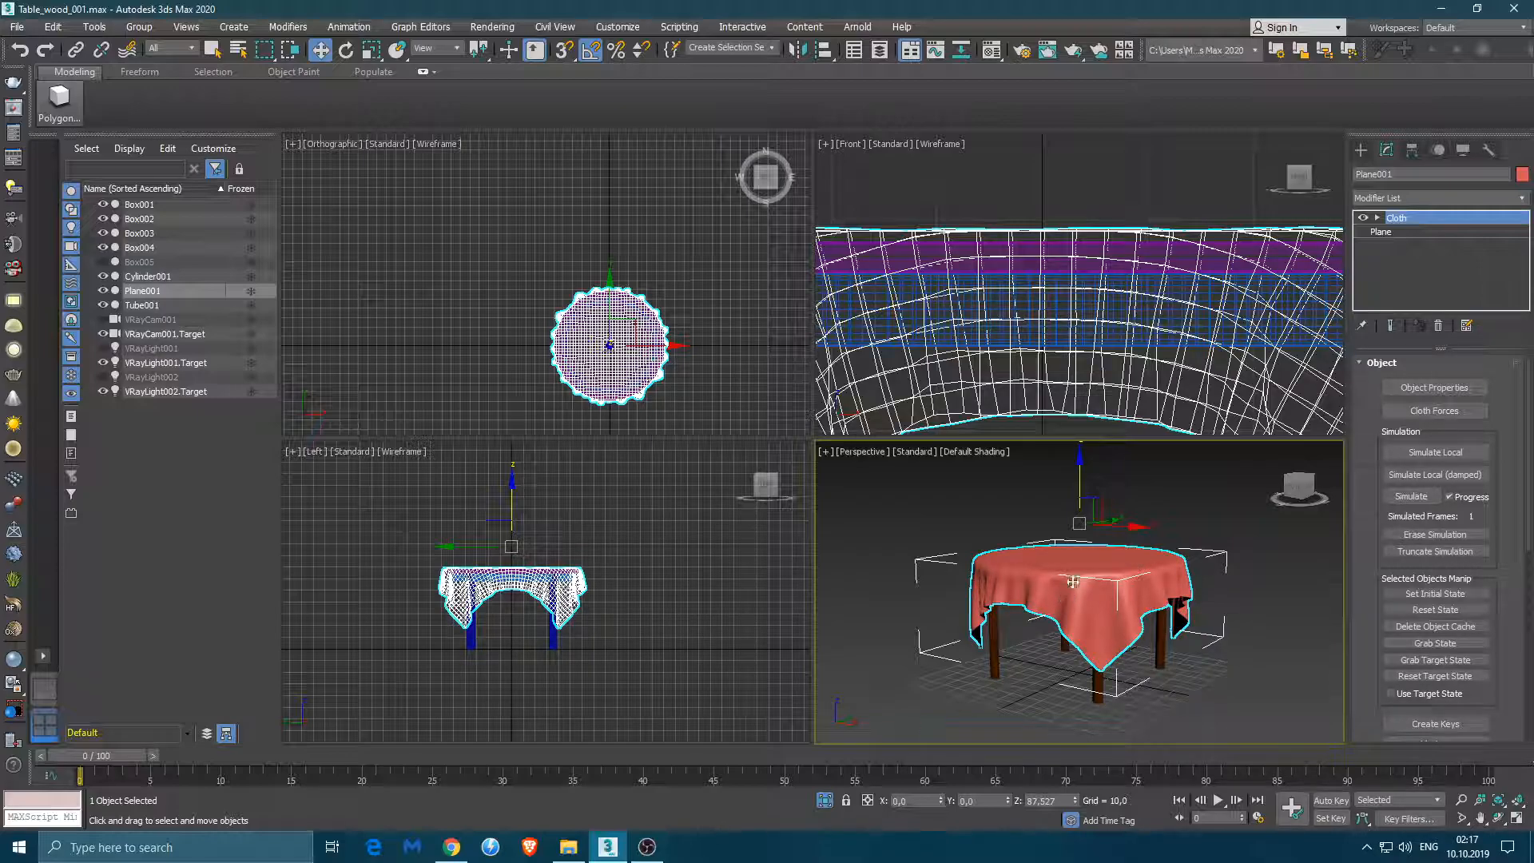
pyautogui.scroll(10, 1072, 584)
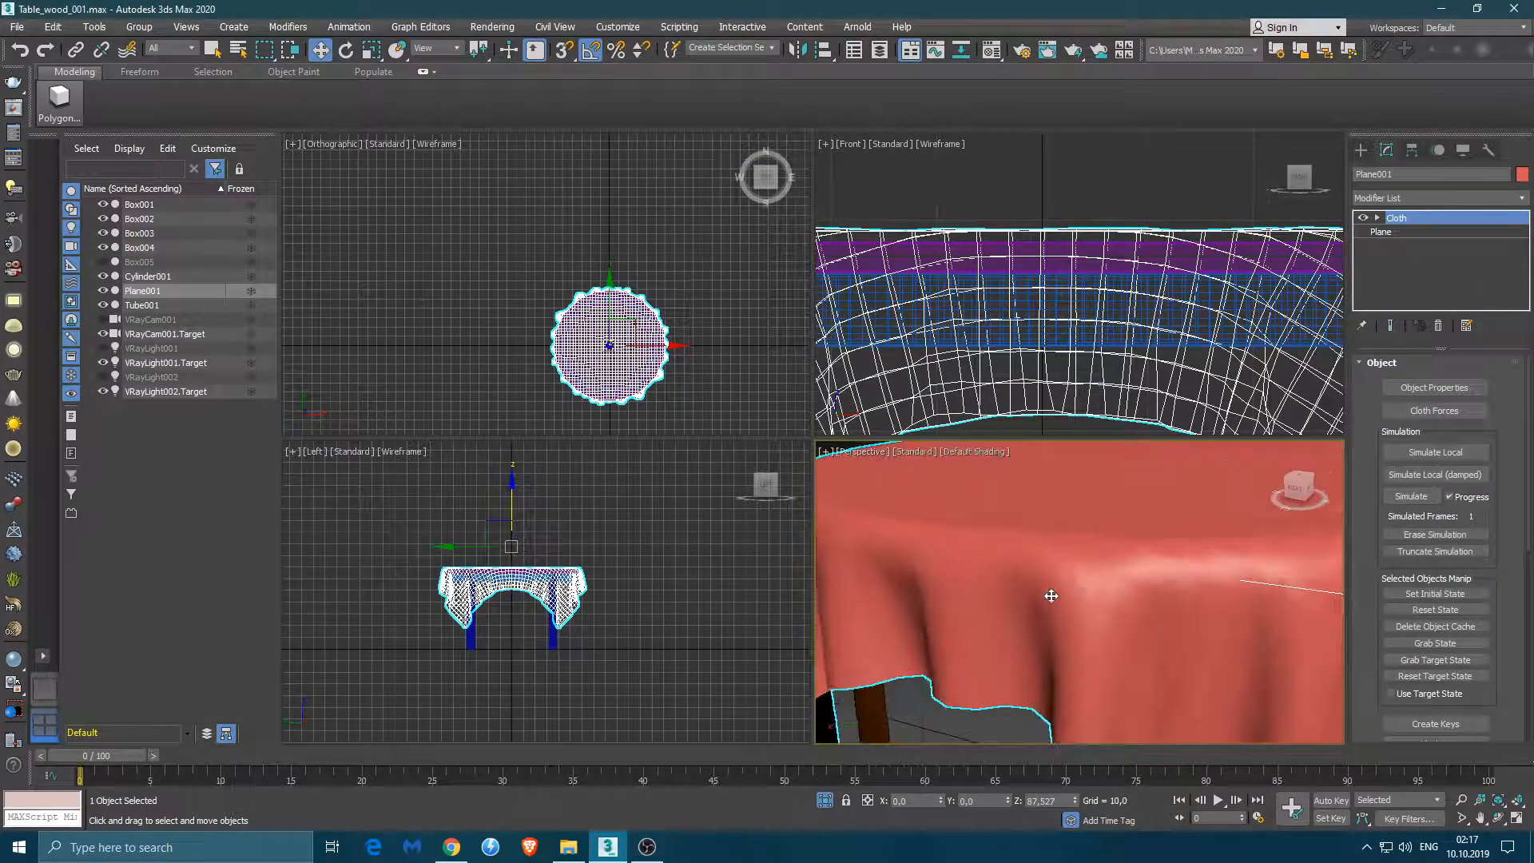
pyautogui.scroll(-8, 1039, 591)
pyautogui.scroll(10, 943, 589)
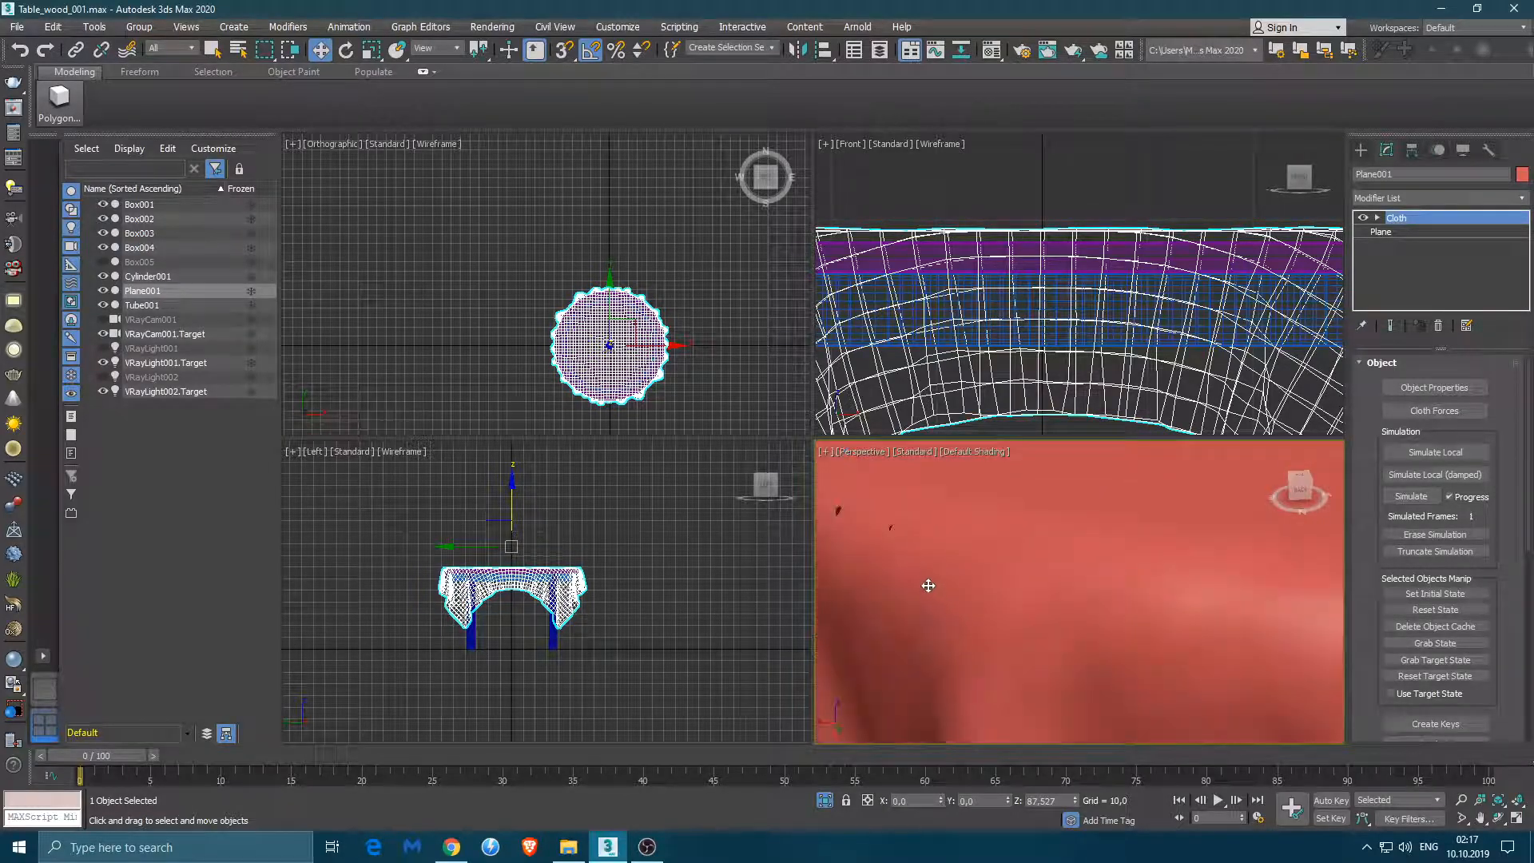
# - Add a Shell modifier to the draped plane above its Cloth modifier
pyautogui.scroll(-3, 1116, 640)
pyautogui.scroll(3, 1020, 589)
pyautogui.scroll(-6, 1021, 549)
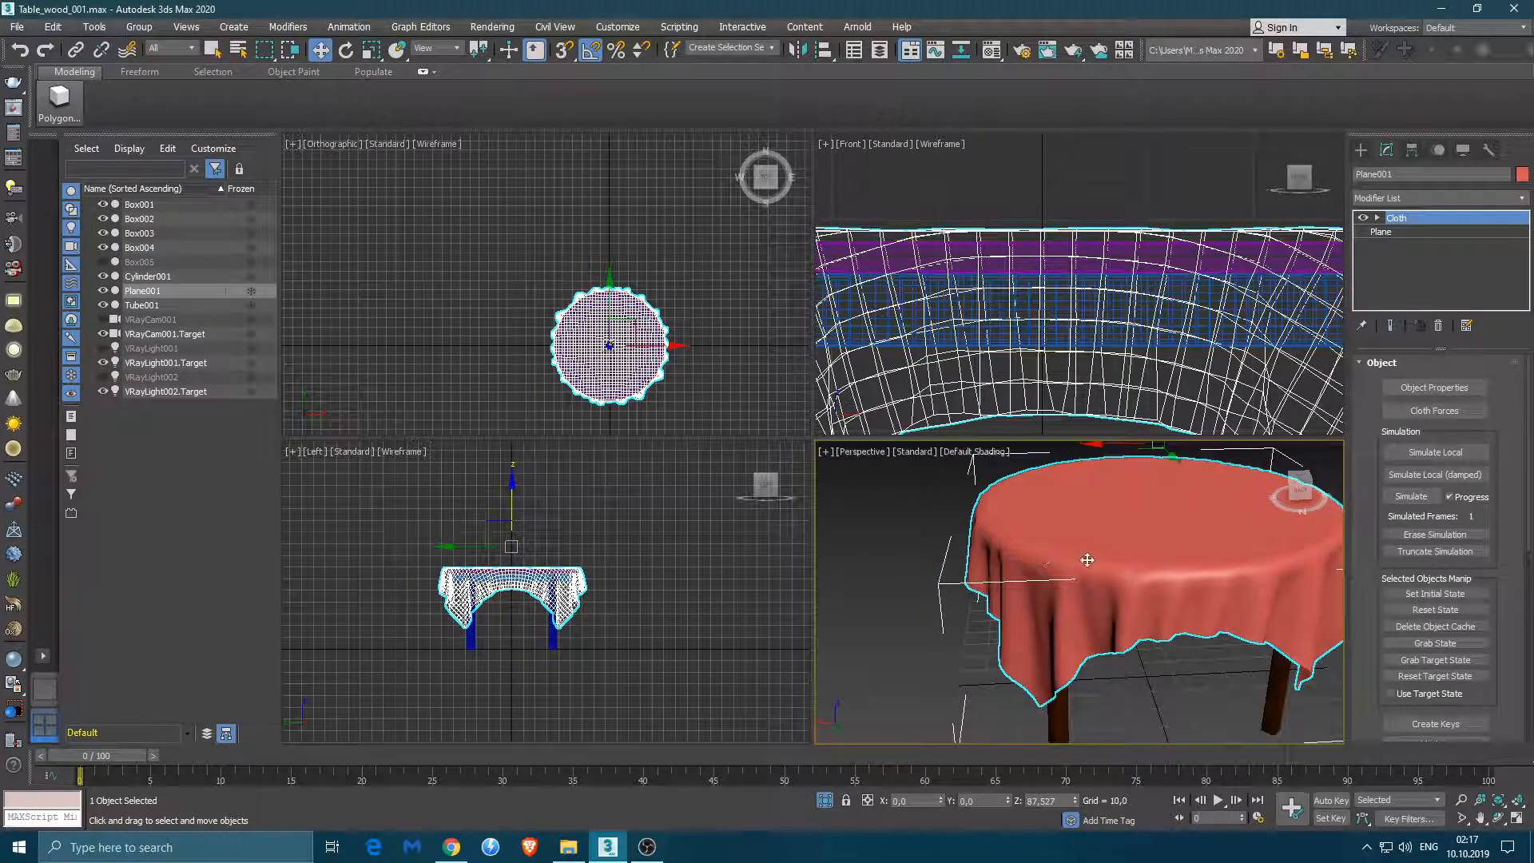
pyautogui.scroll(-3, 1076, 561)
pyautogui.rightClick(1420, 257)
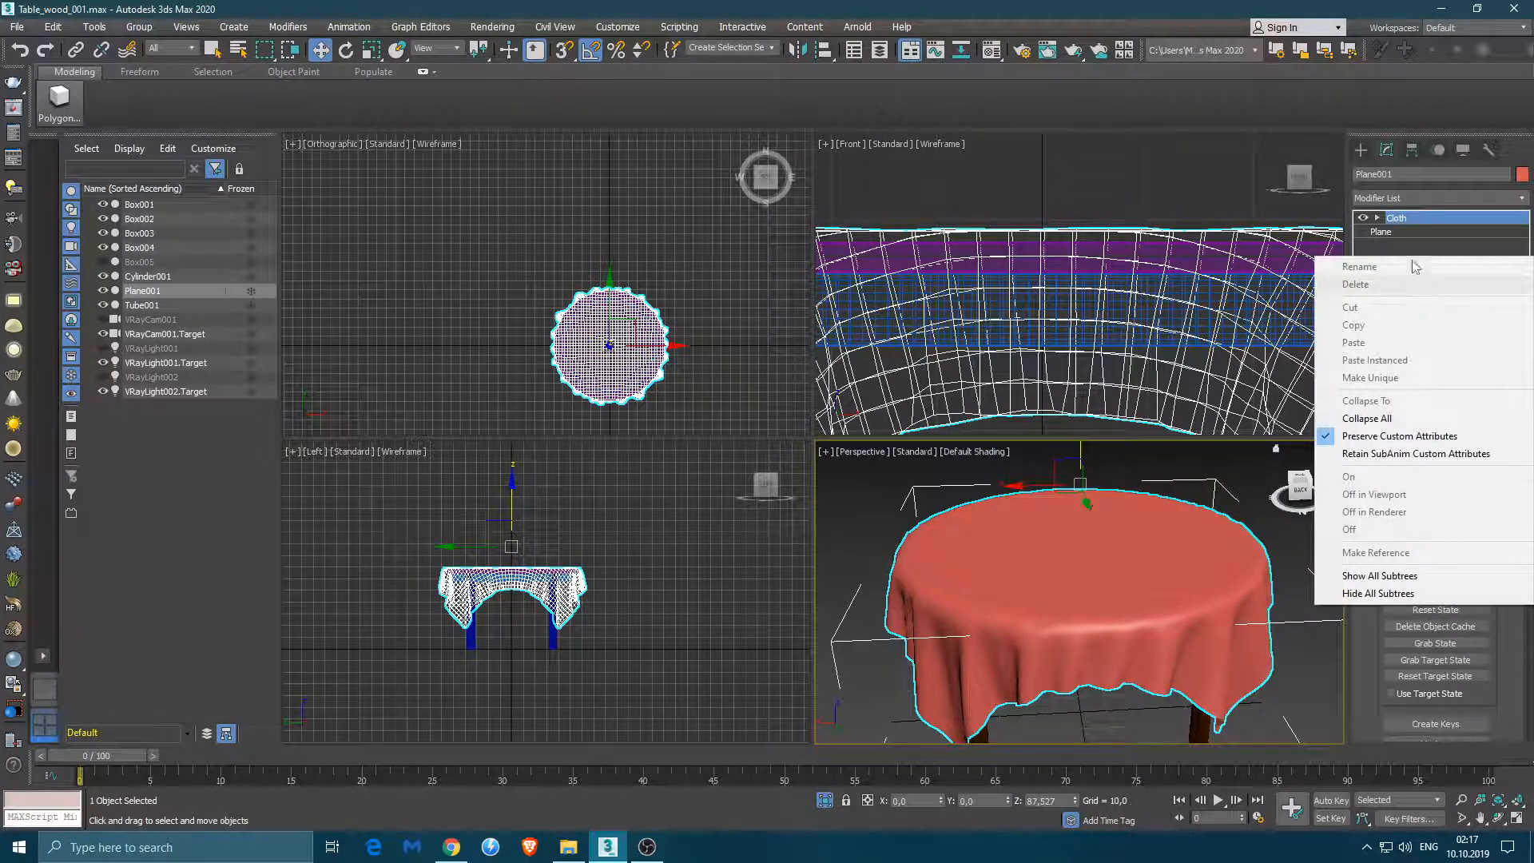
pyautogui.click(1408, 196)
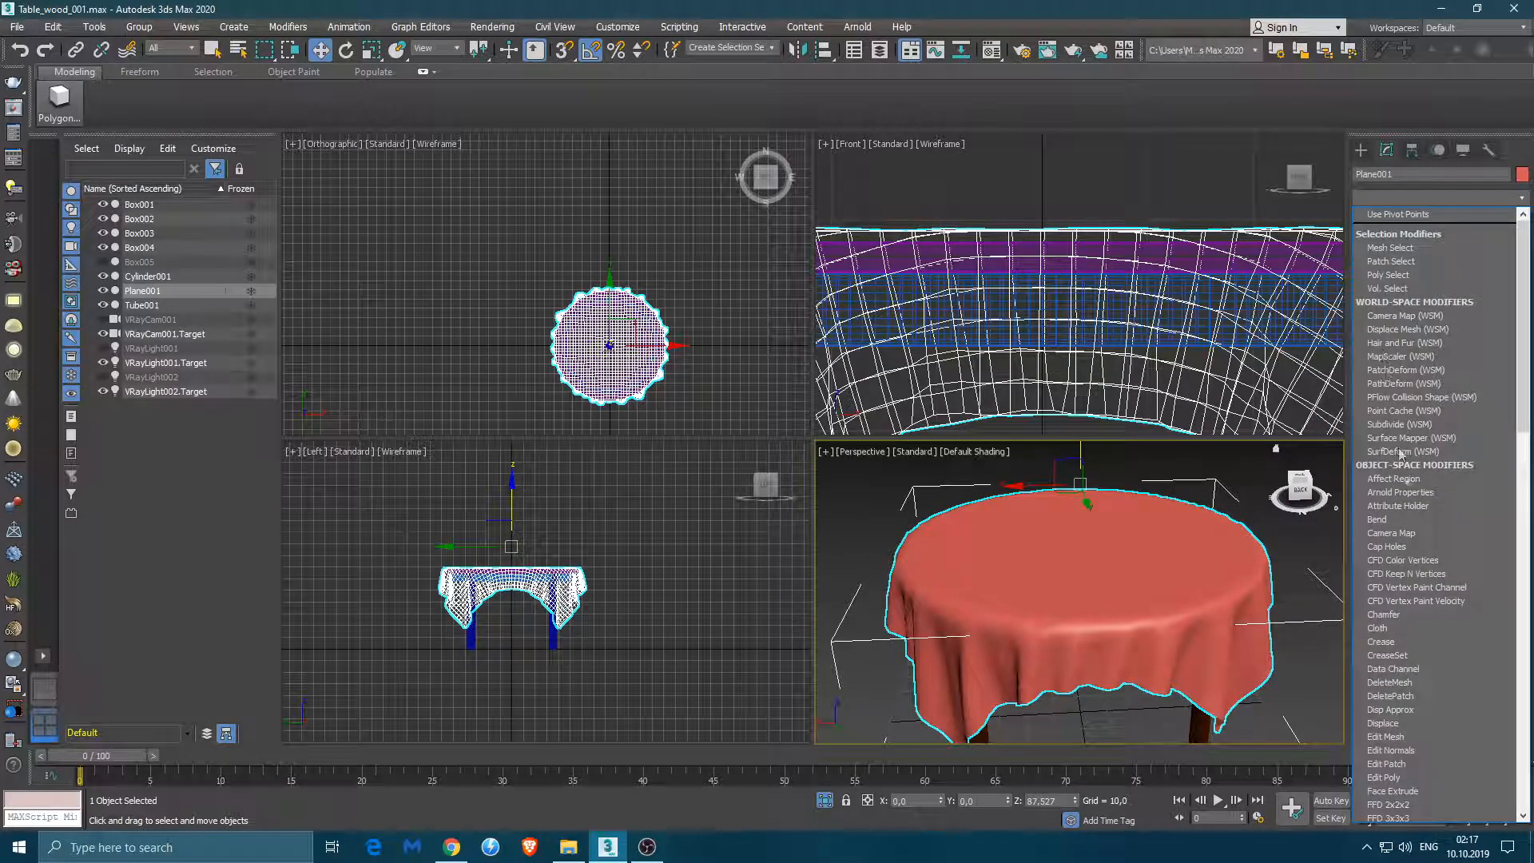
pyautogui.scroll(-20, 1402, 464)
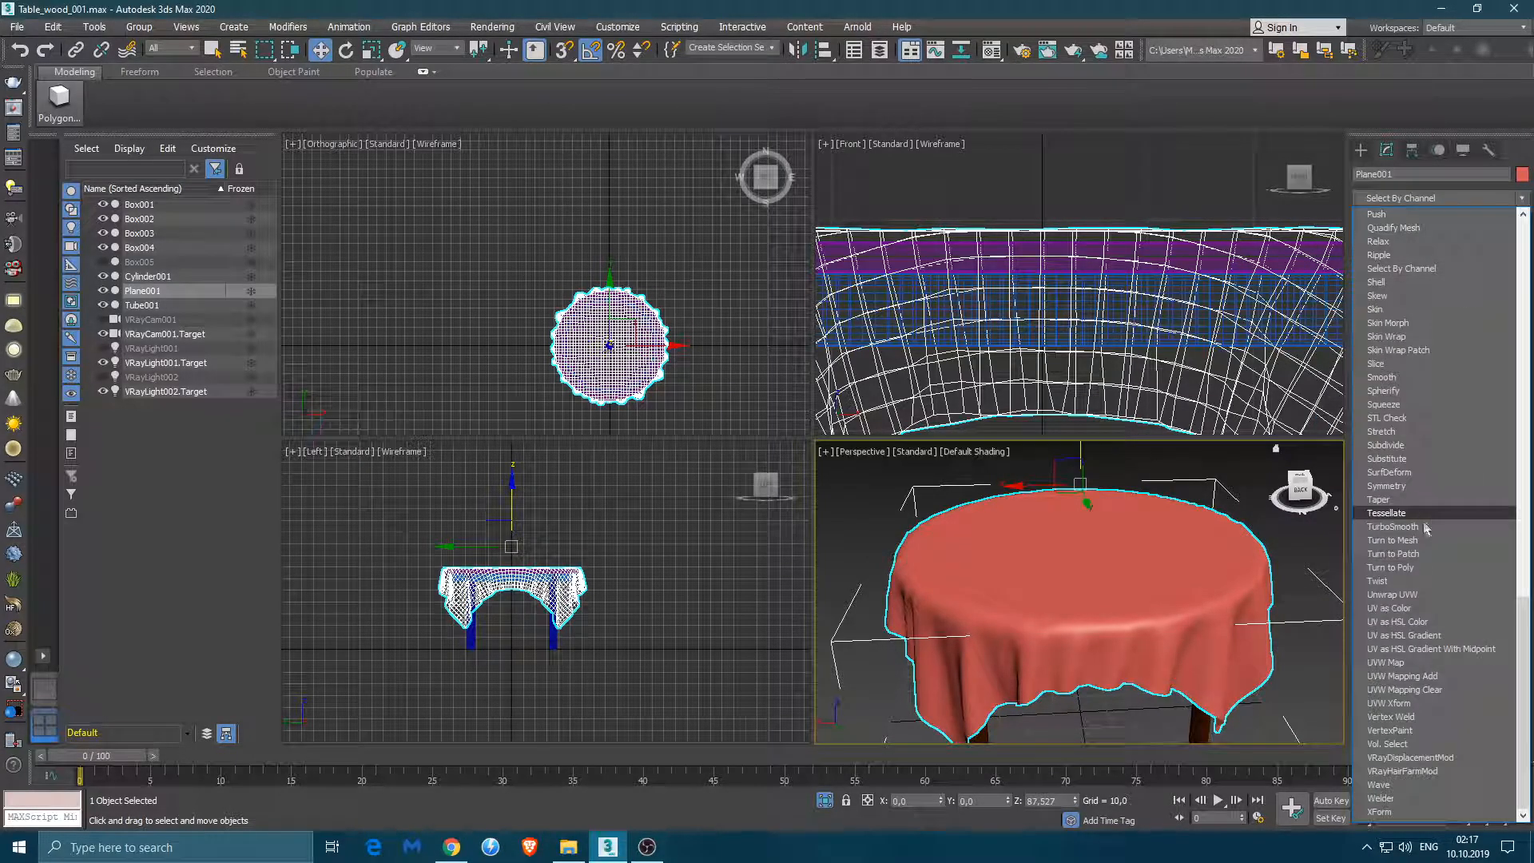
pyautogui.click(1377, 283)
# - Set the Shell's outer amount to 0,1 to give the tablecloth a slight thickness
pyautogui.keyDown('alt'); pyautogui.moveTo(1063, 571); pyautogui.dragTo(1260, 555, button='middle'); pyautogui.keyUp('alt')
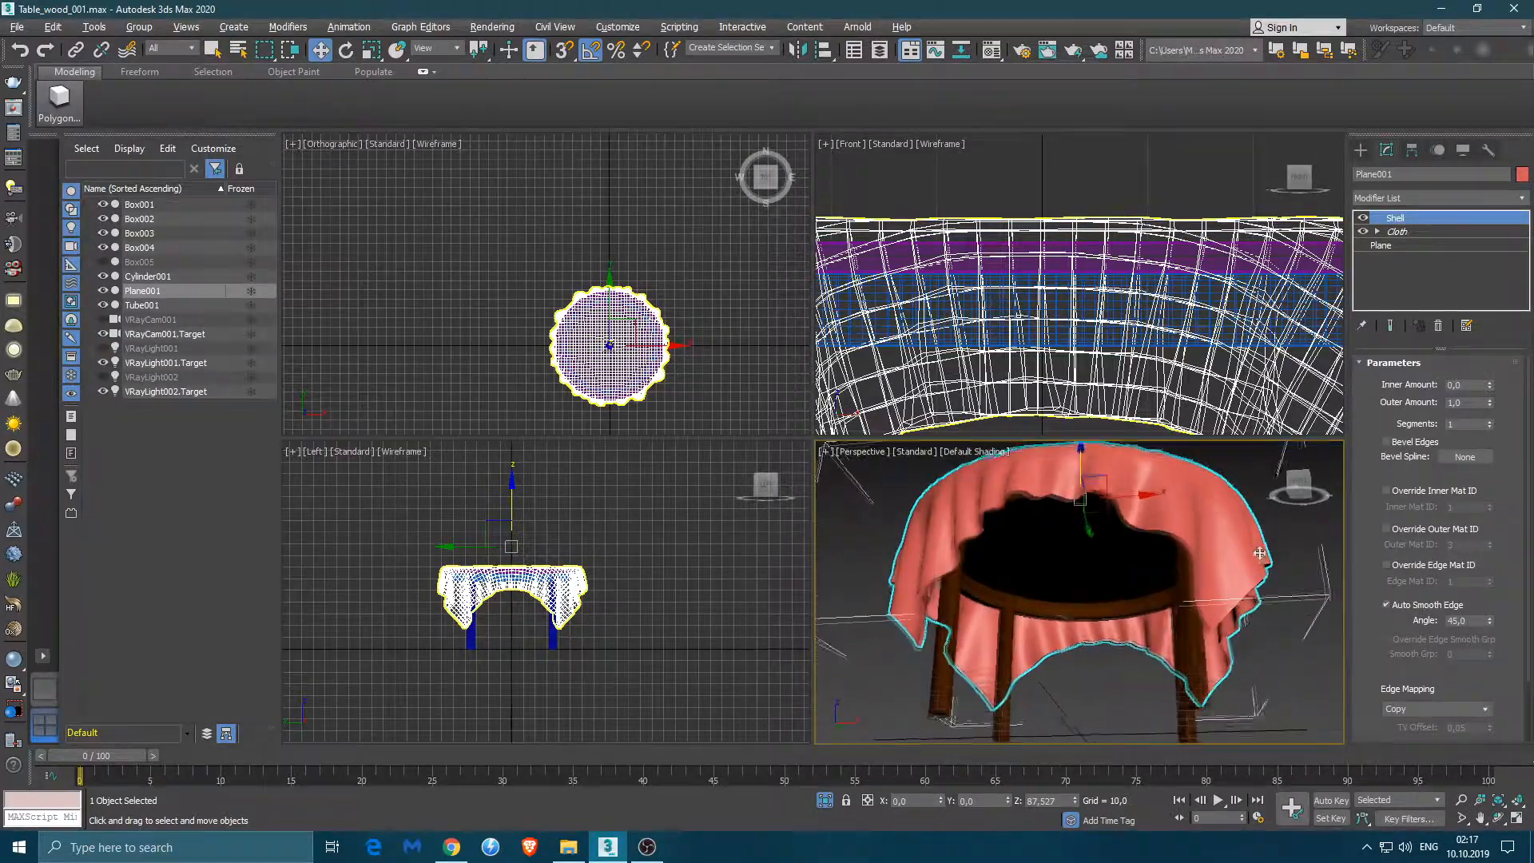
pyautogui.scroll(10, 1160, 581)
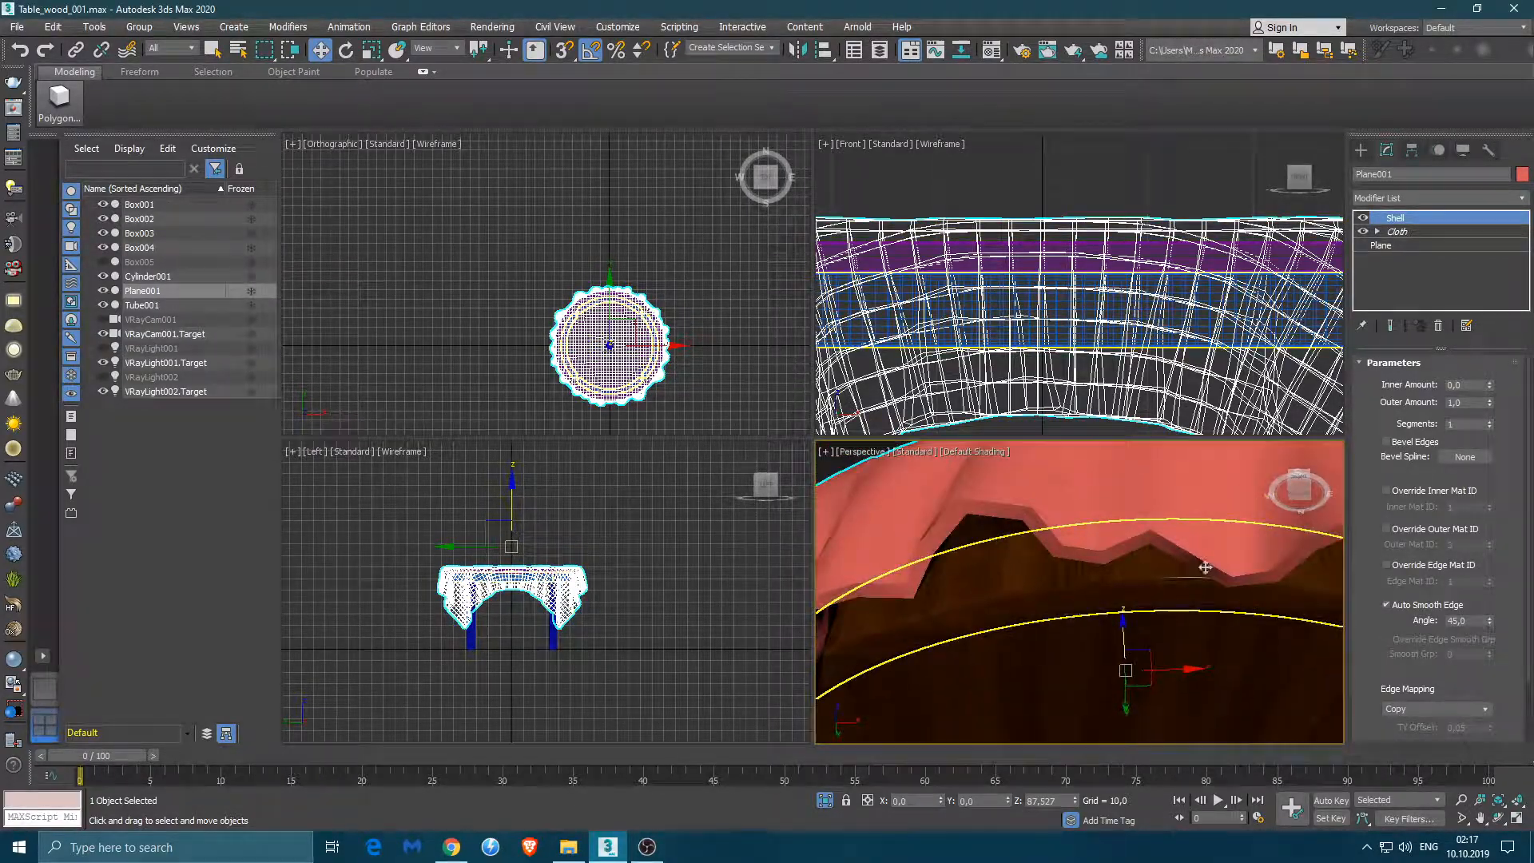
pyautogui.doubleClick(1463, 404)
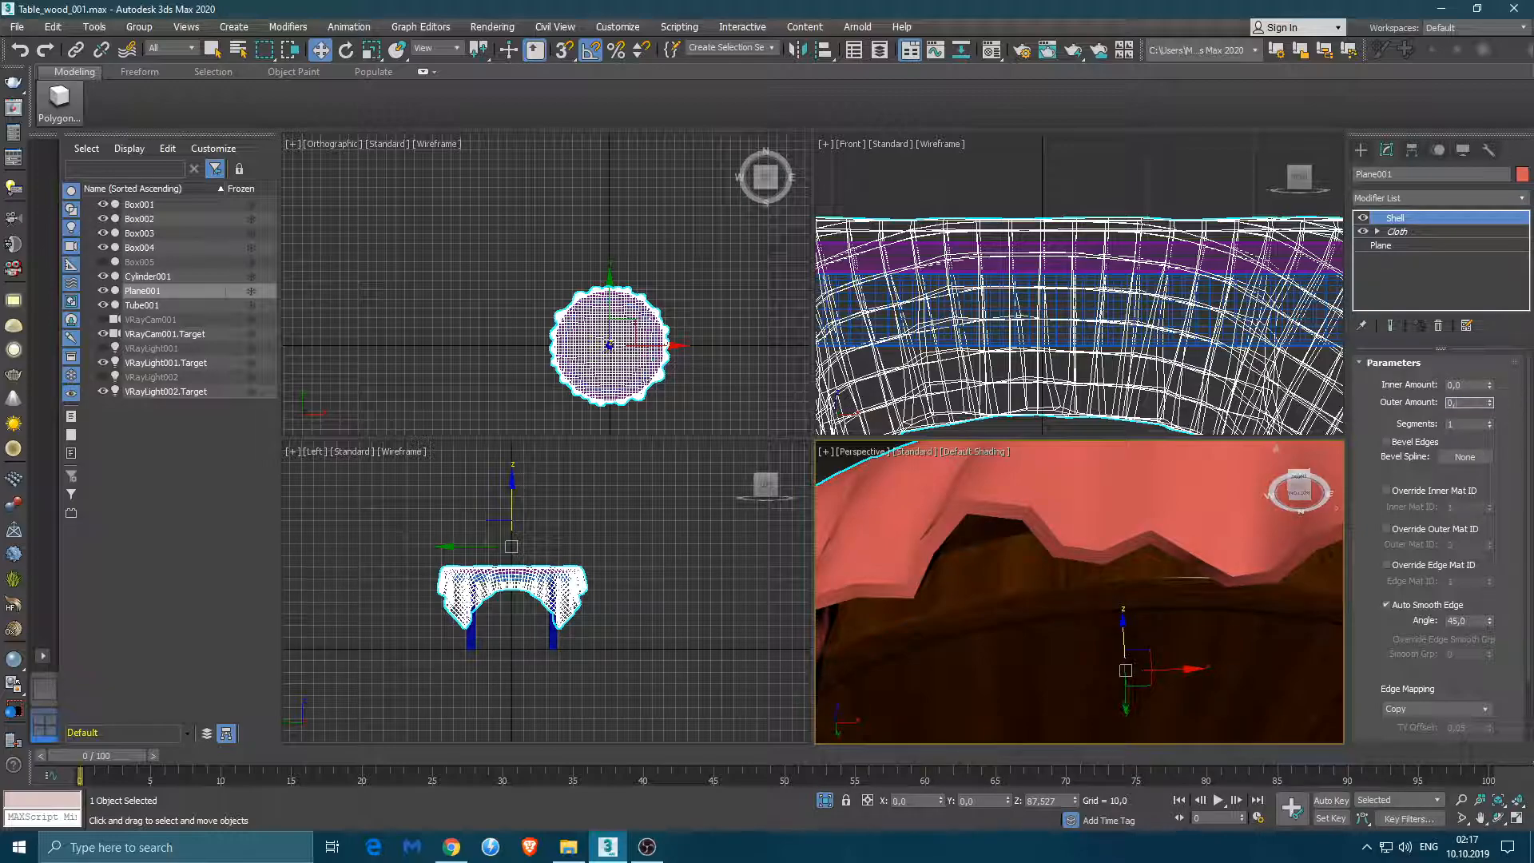
pyautogui.press('Return')
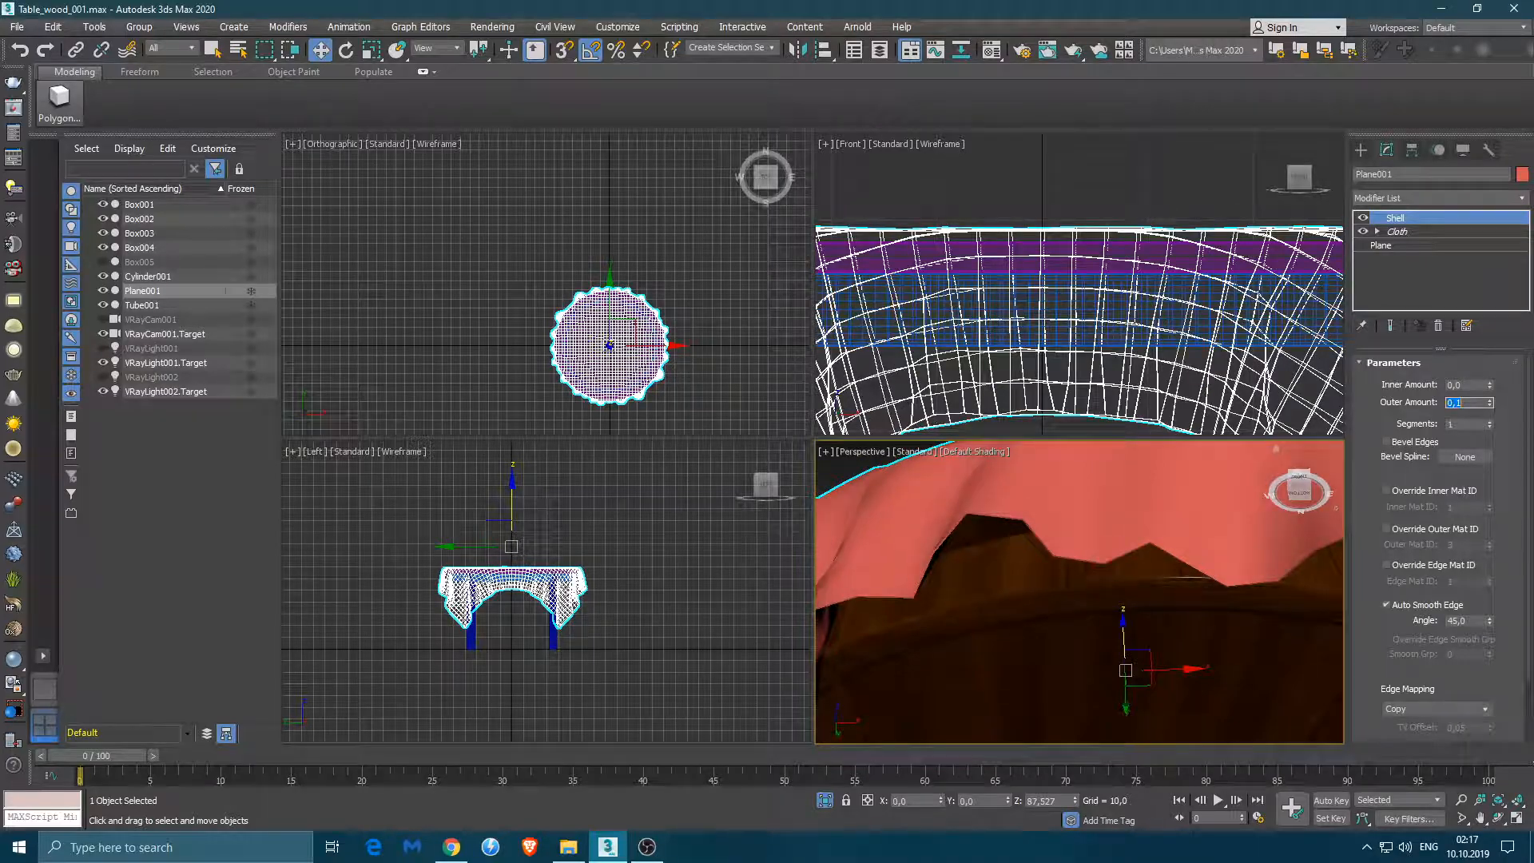
# - Collapse the tablecloth's entire modifier stack into an editable mesh and accept the warning
pyautogui.keyDown('alt'); pyautogui.moveTo(1034, 520); pyautogui.dragTo(1044, 565, button='middle'); pyautogui.keyUp('alt')
pyautogui.scroll(3, 1038, 568)
pyautogui.scroll(-10, 1037, 568)
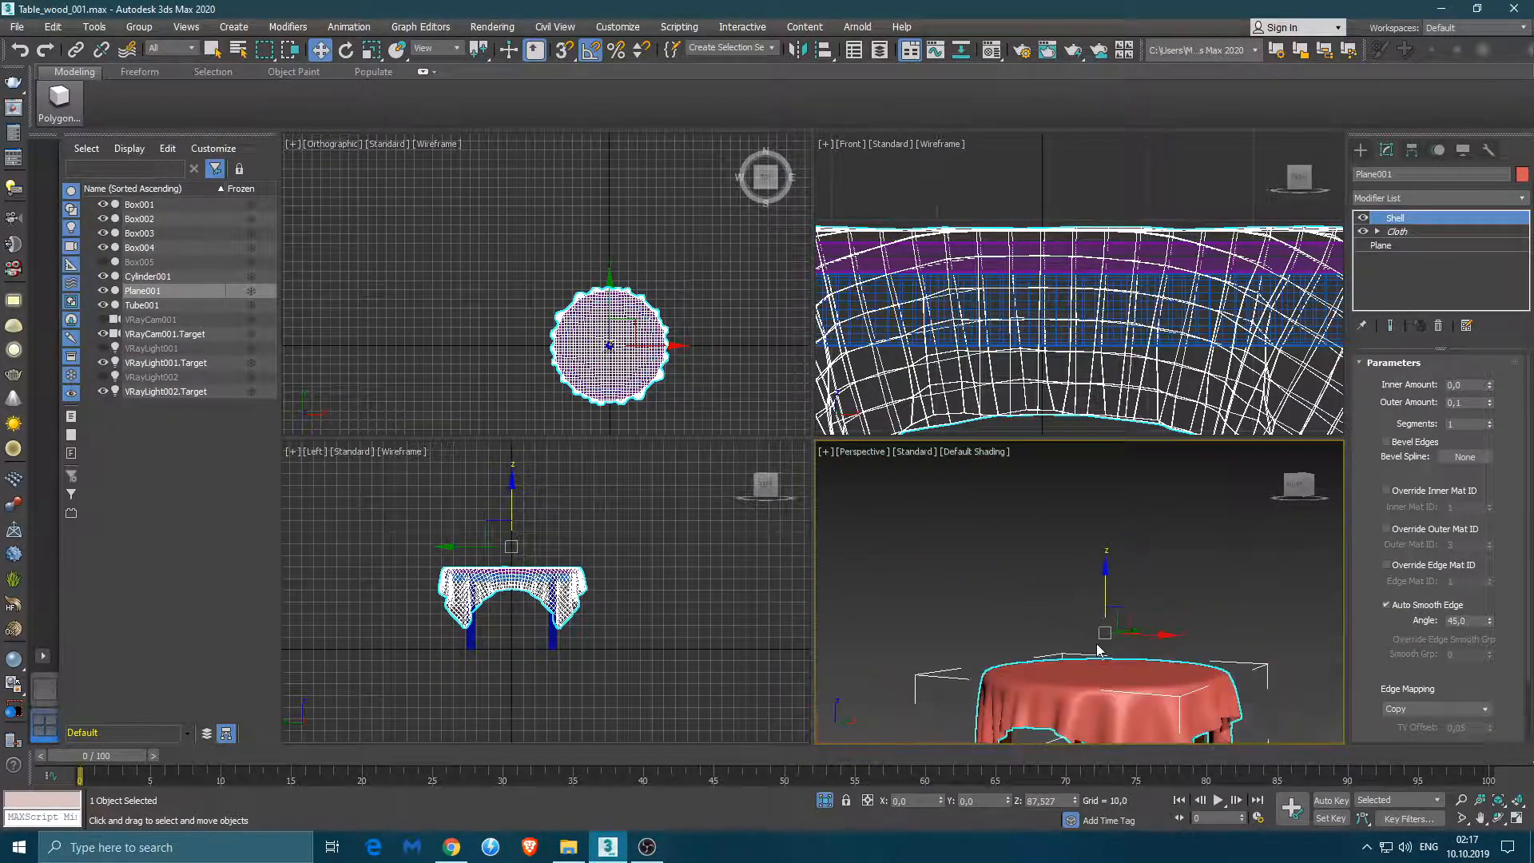
pyautogui.scroll(8, 1099, 670)
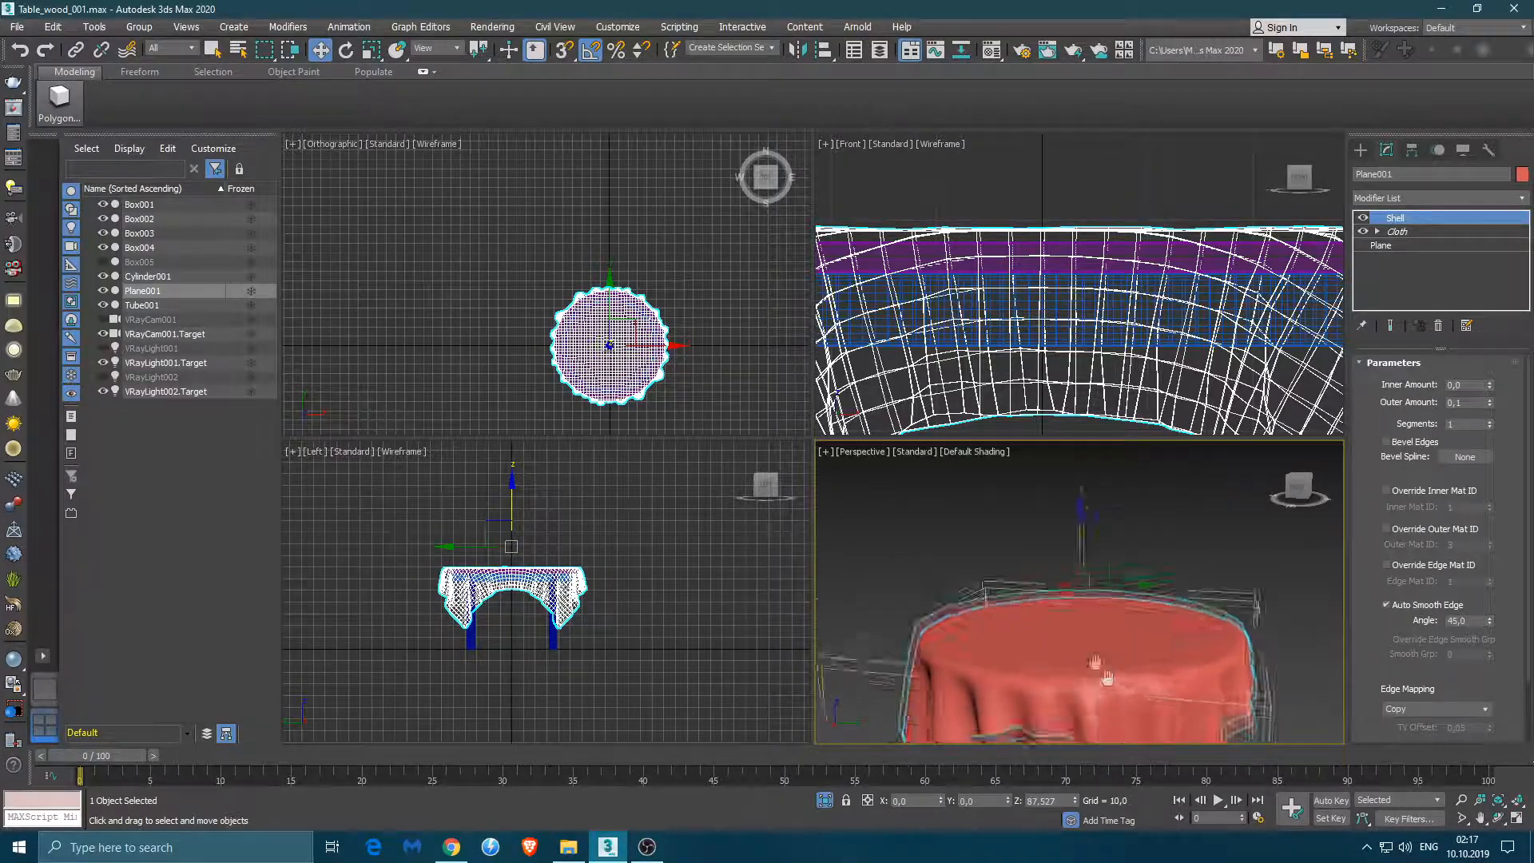
pyautogui.rightClick(1426, 277)
pyautogui.click(1385, 432)
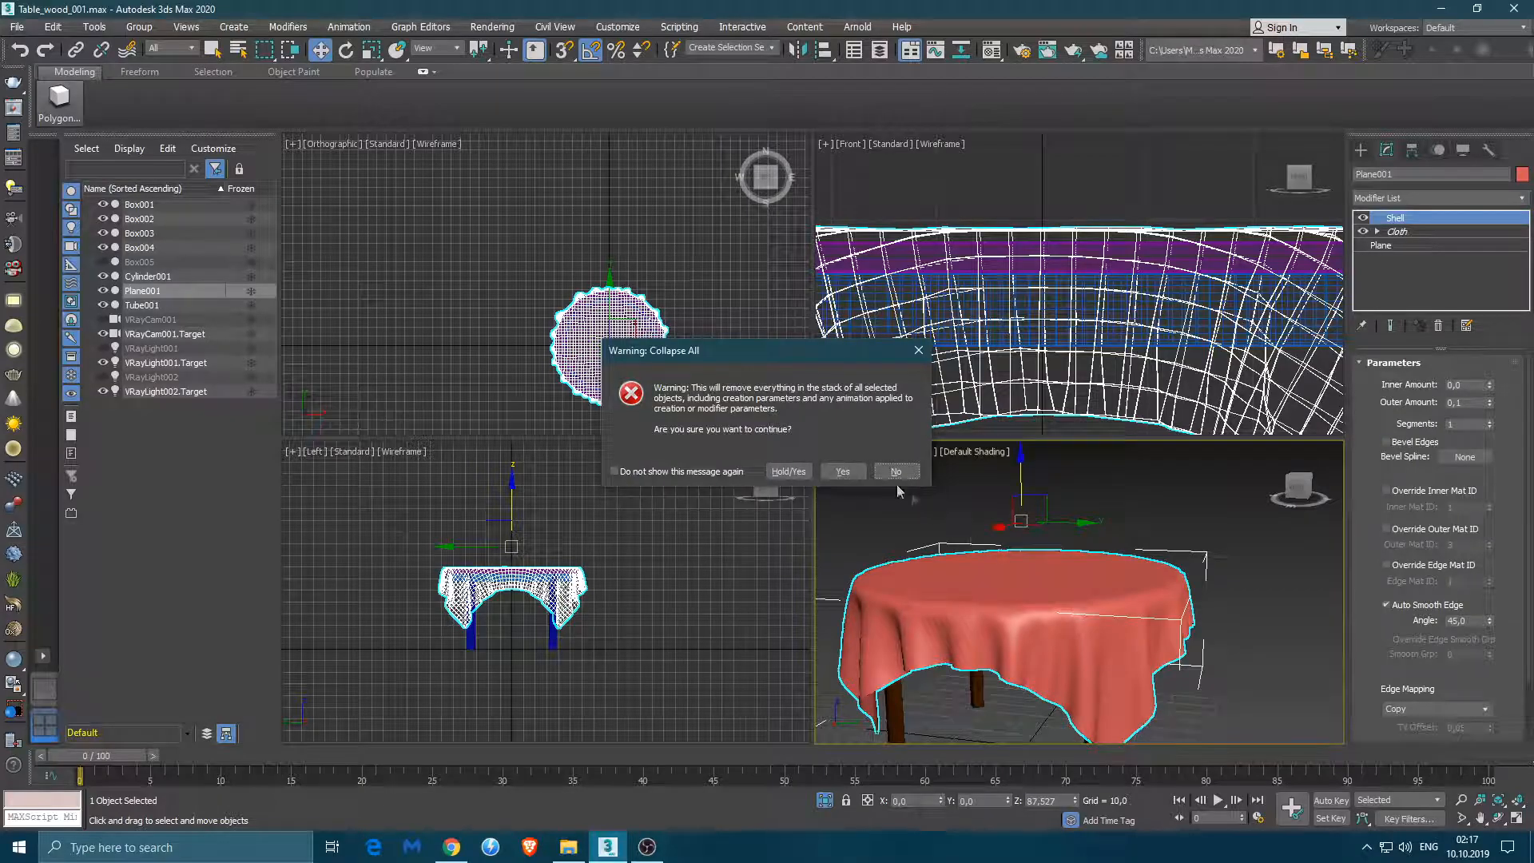
pyautogui.click(842, 472)
pyautogui.scroll(2, 1044, 682)
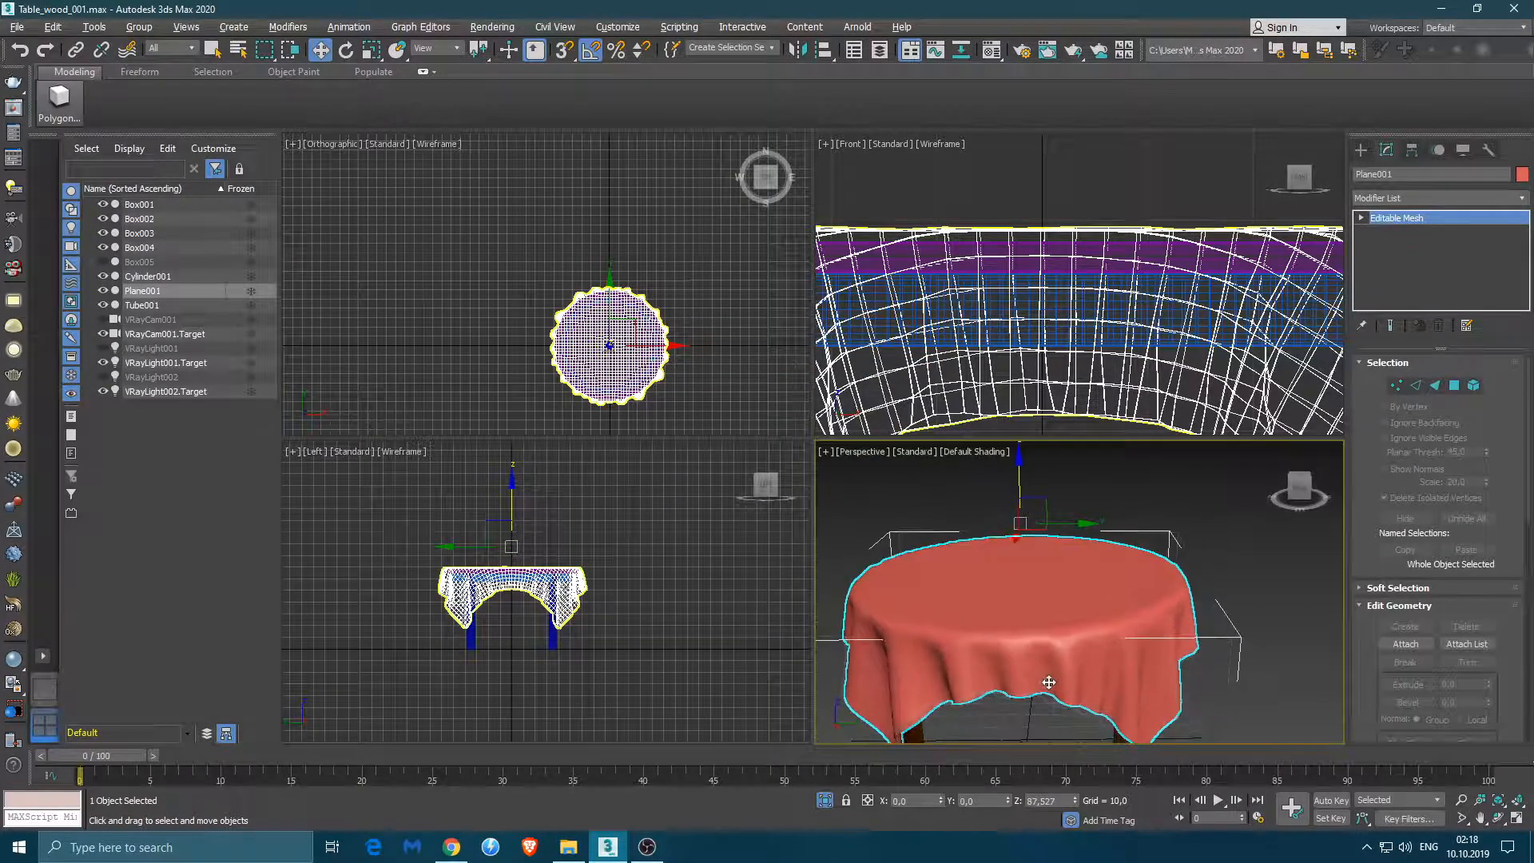
pyautogui.scroll(-3, 1045, 682)
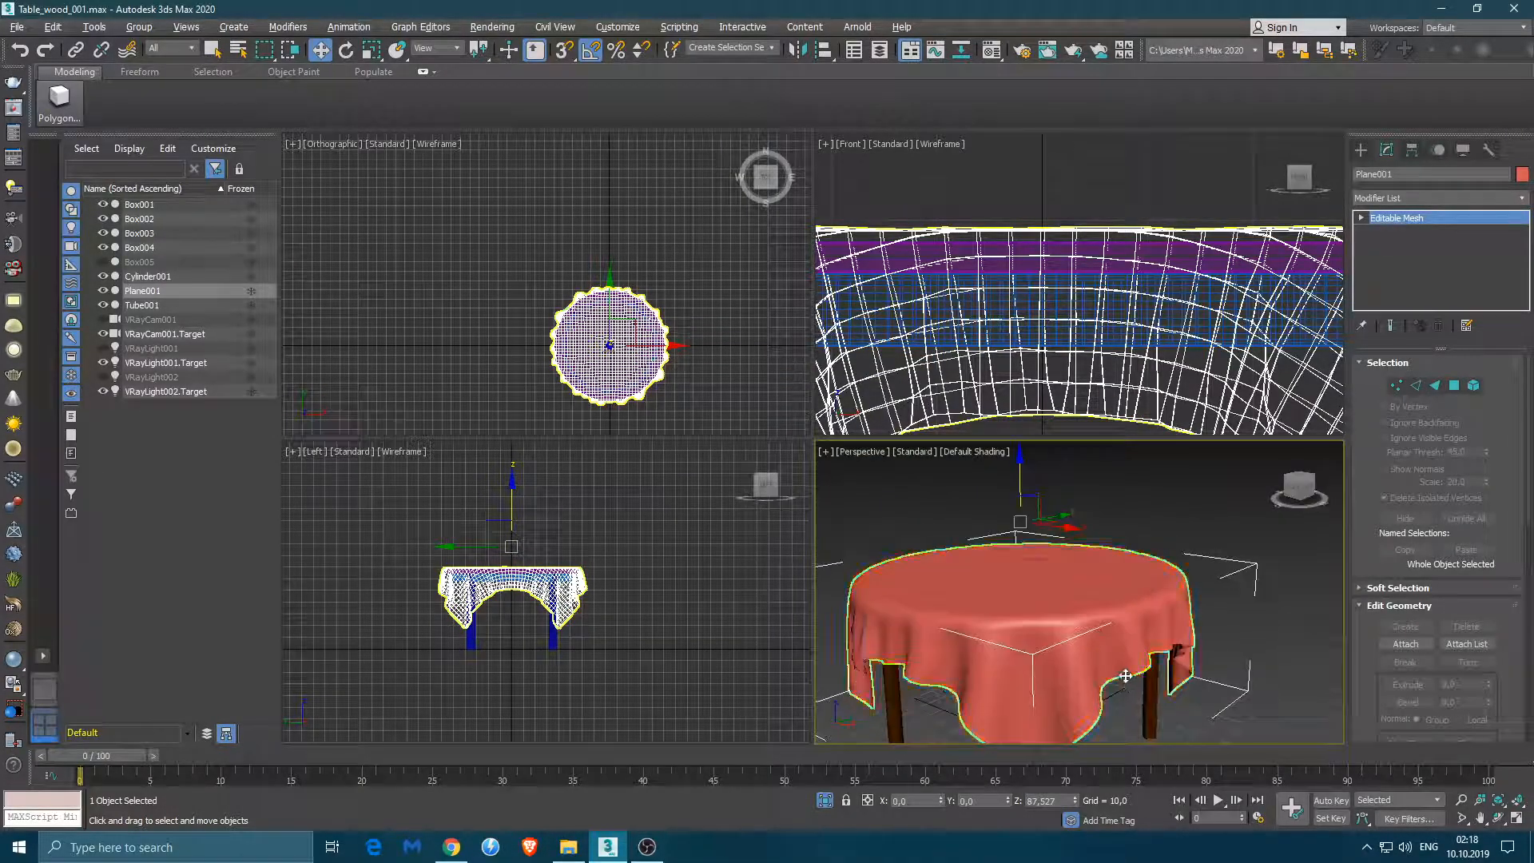
# - Open the Material Editor, display 6 X 4 sample windows and select the unused 04 - Default material
pyautogui.click(985, 55)
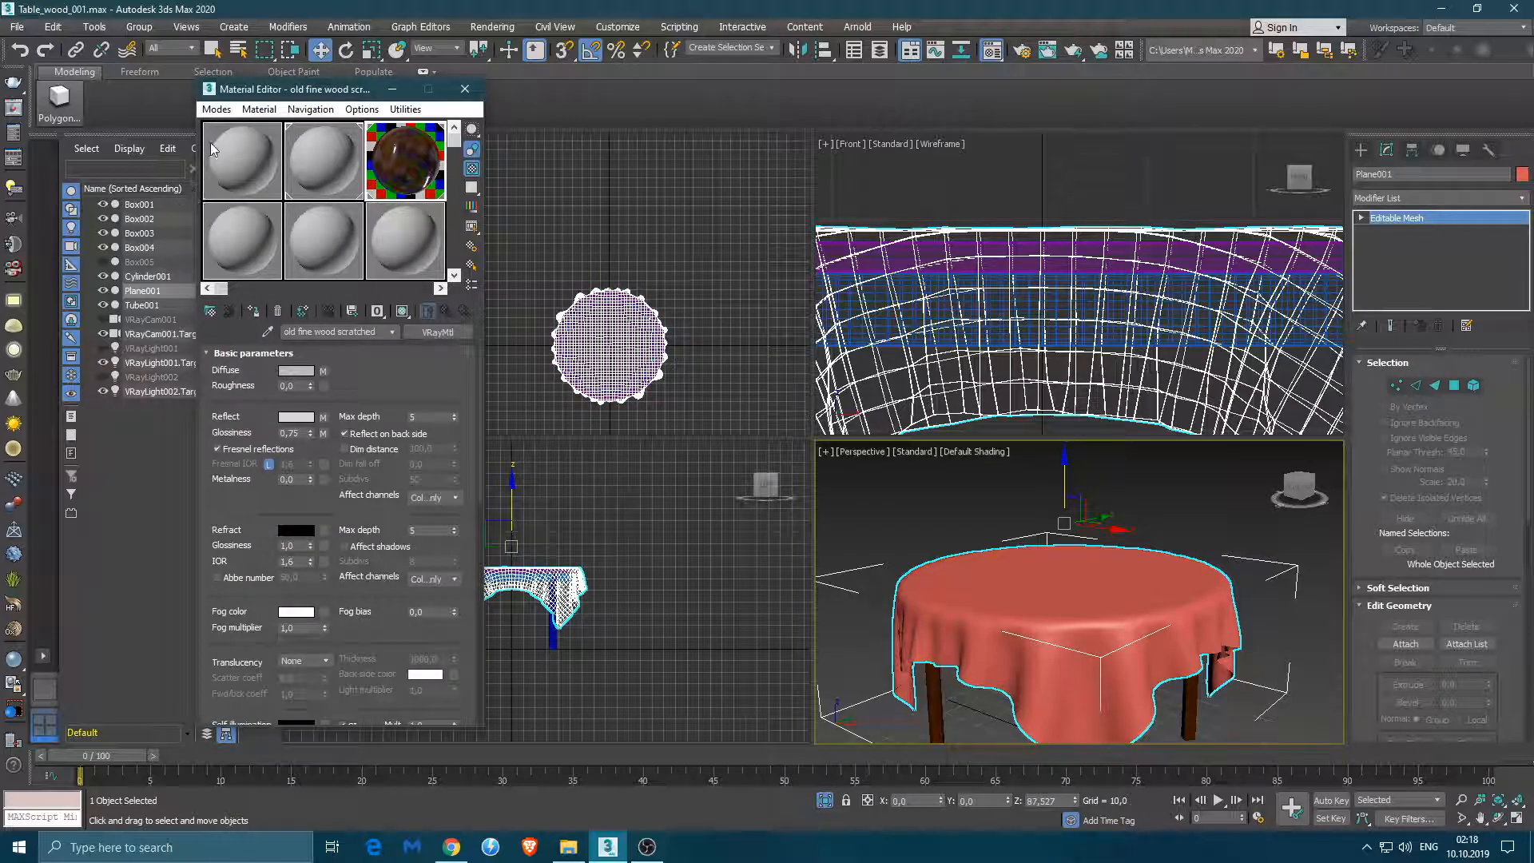
pyautogui.click(227, 252)
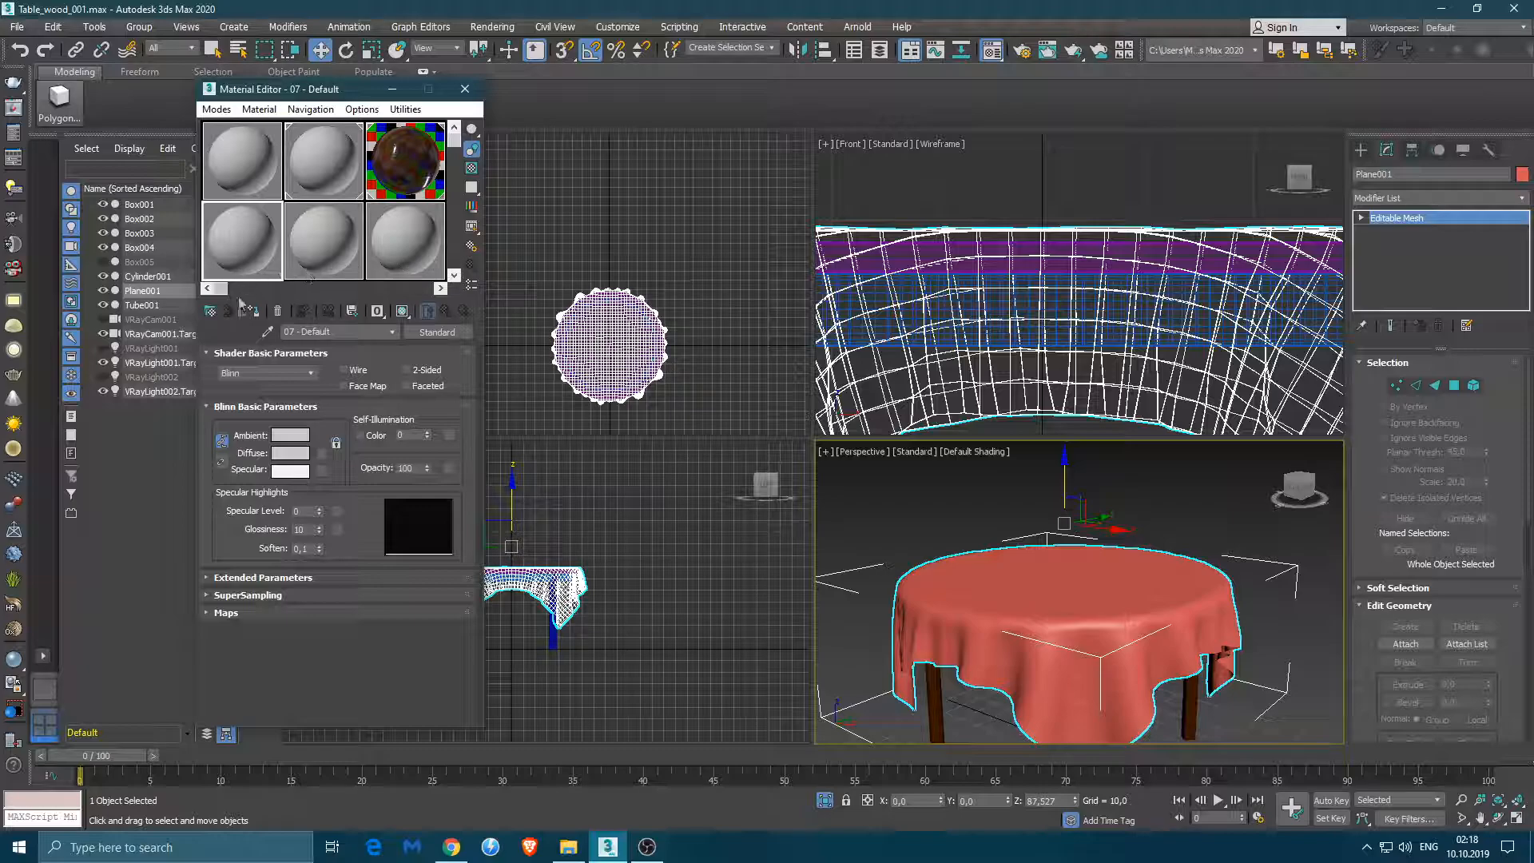
pyautogui.click(406, 194)
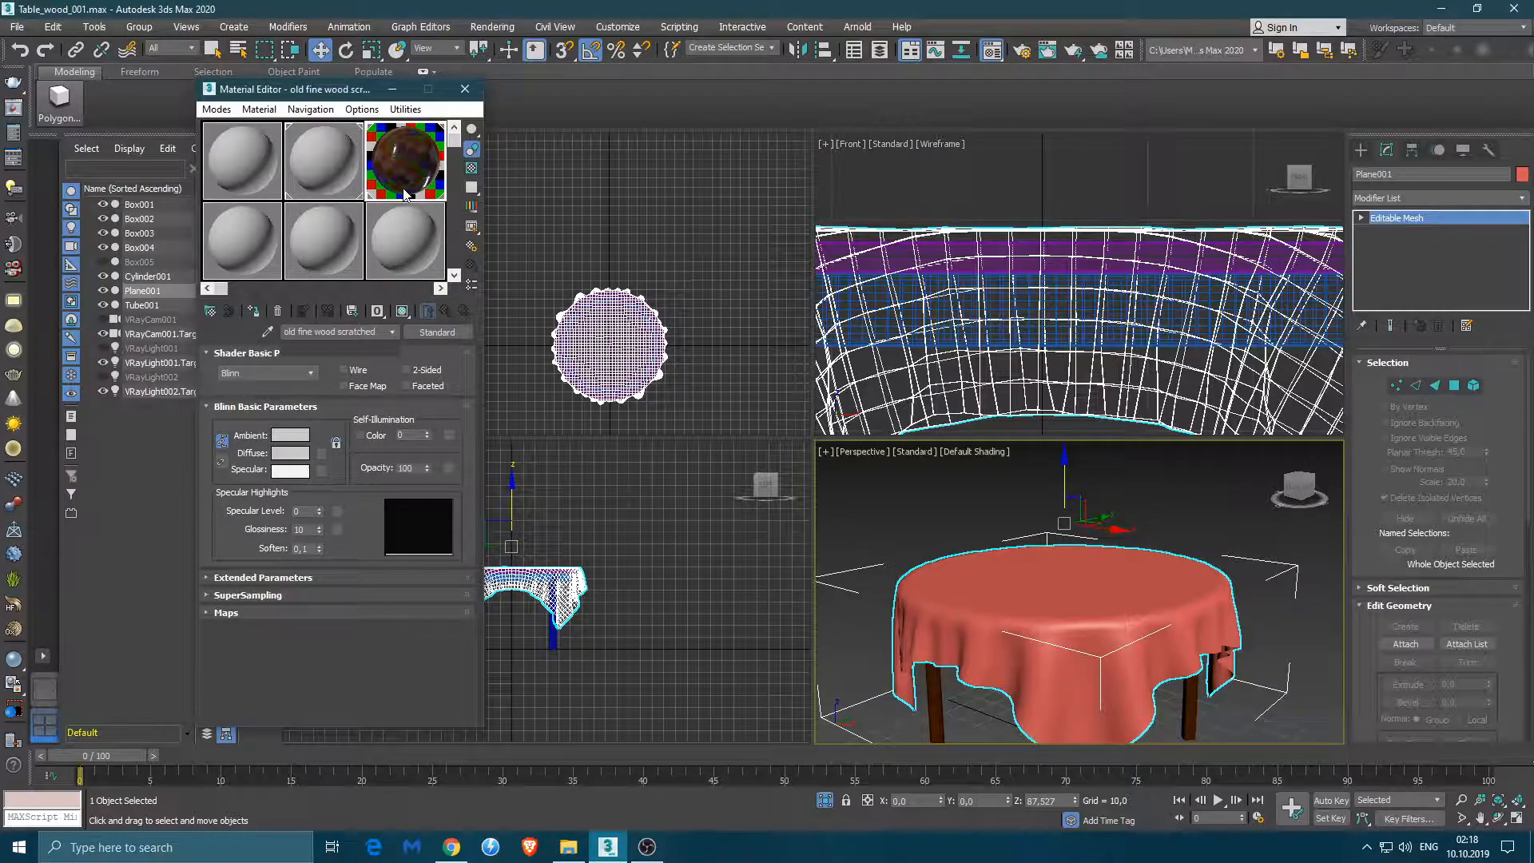
pyautogui.click(295, 240)
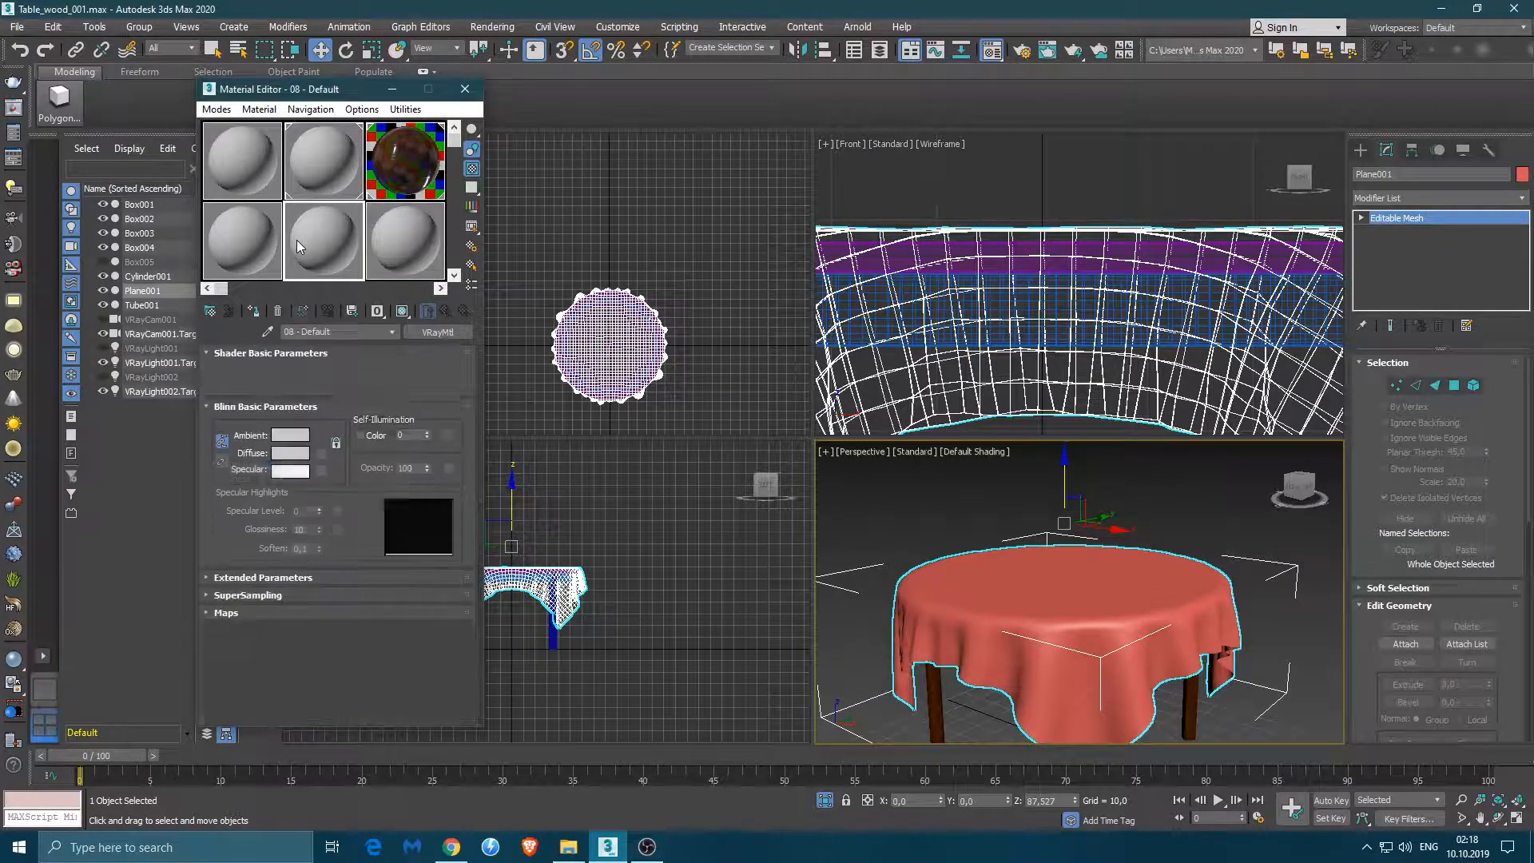
pyautogui.click(405, 245)
pyautogui.rightClick(374, 238)
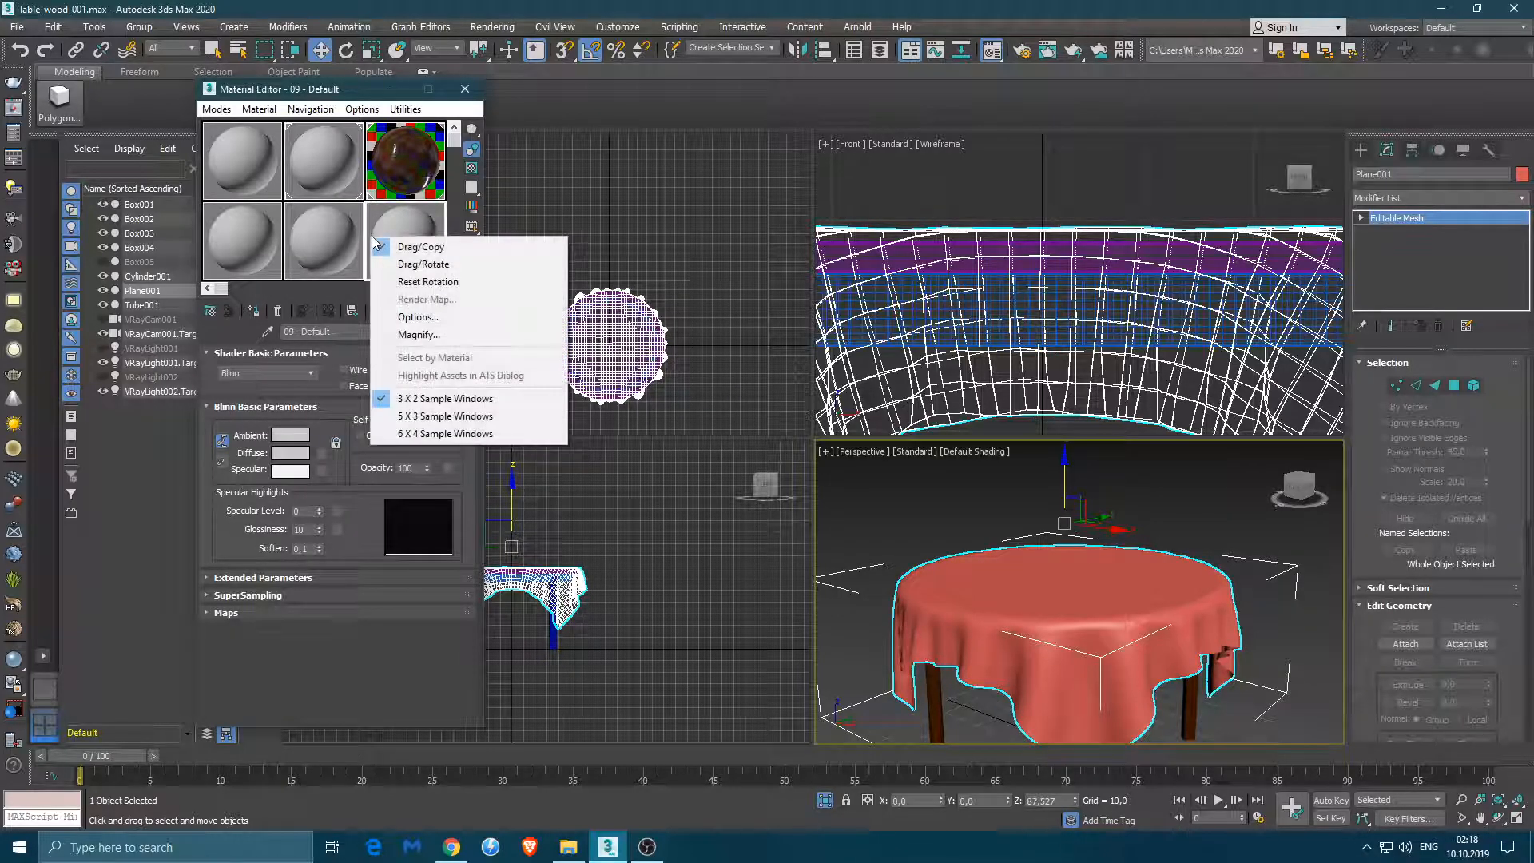
pyautogui.click(445, 433)
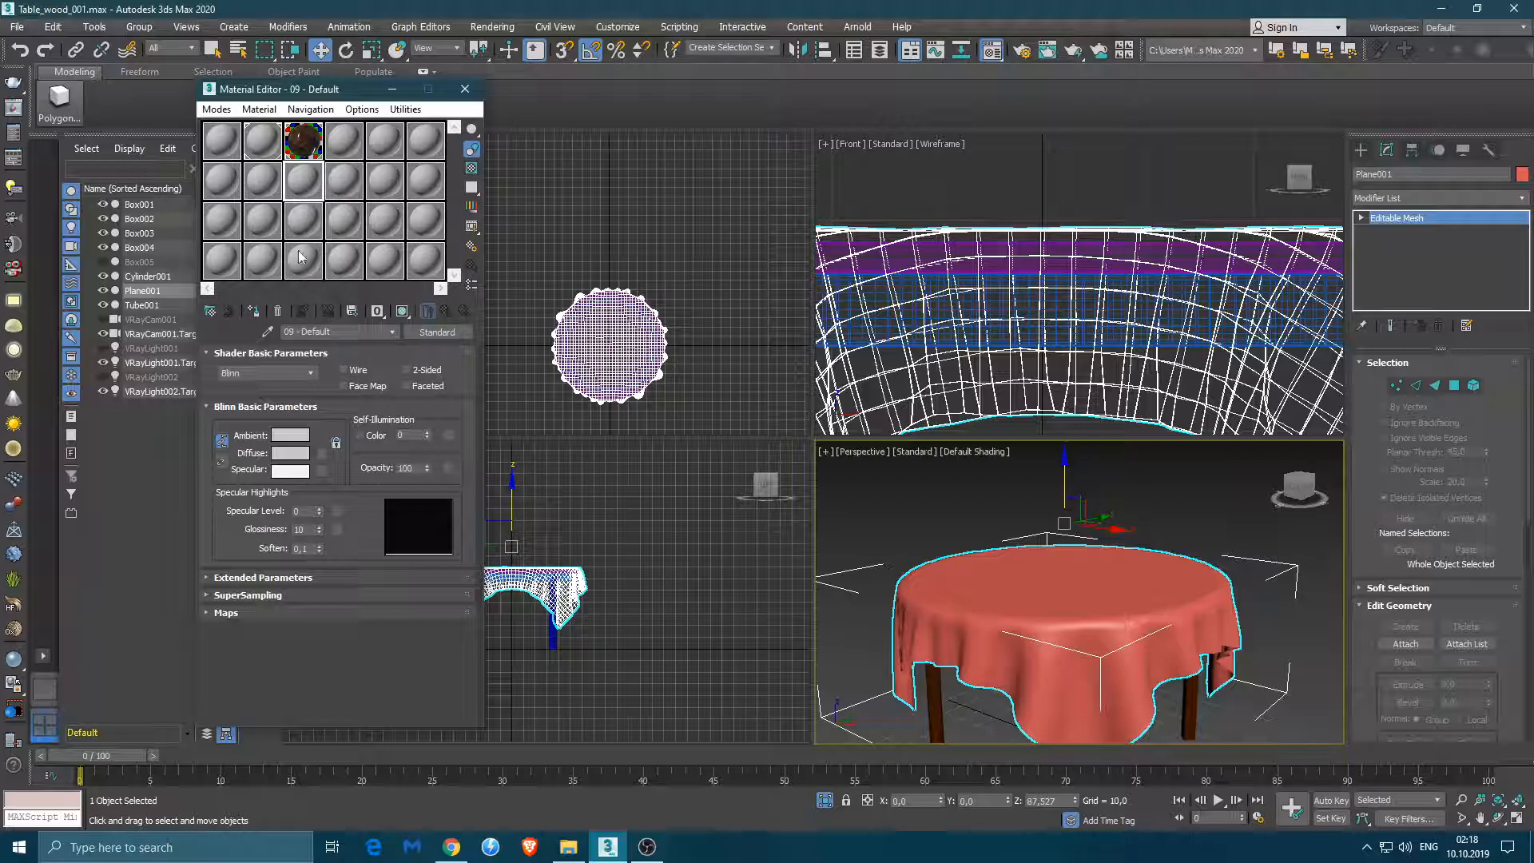
pyautogui.click(344, 141)
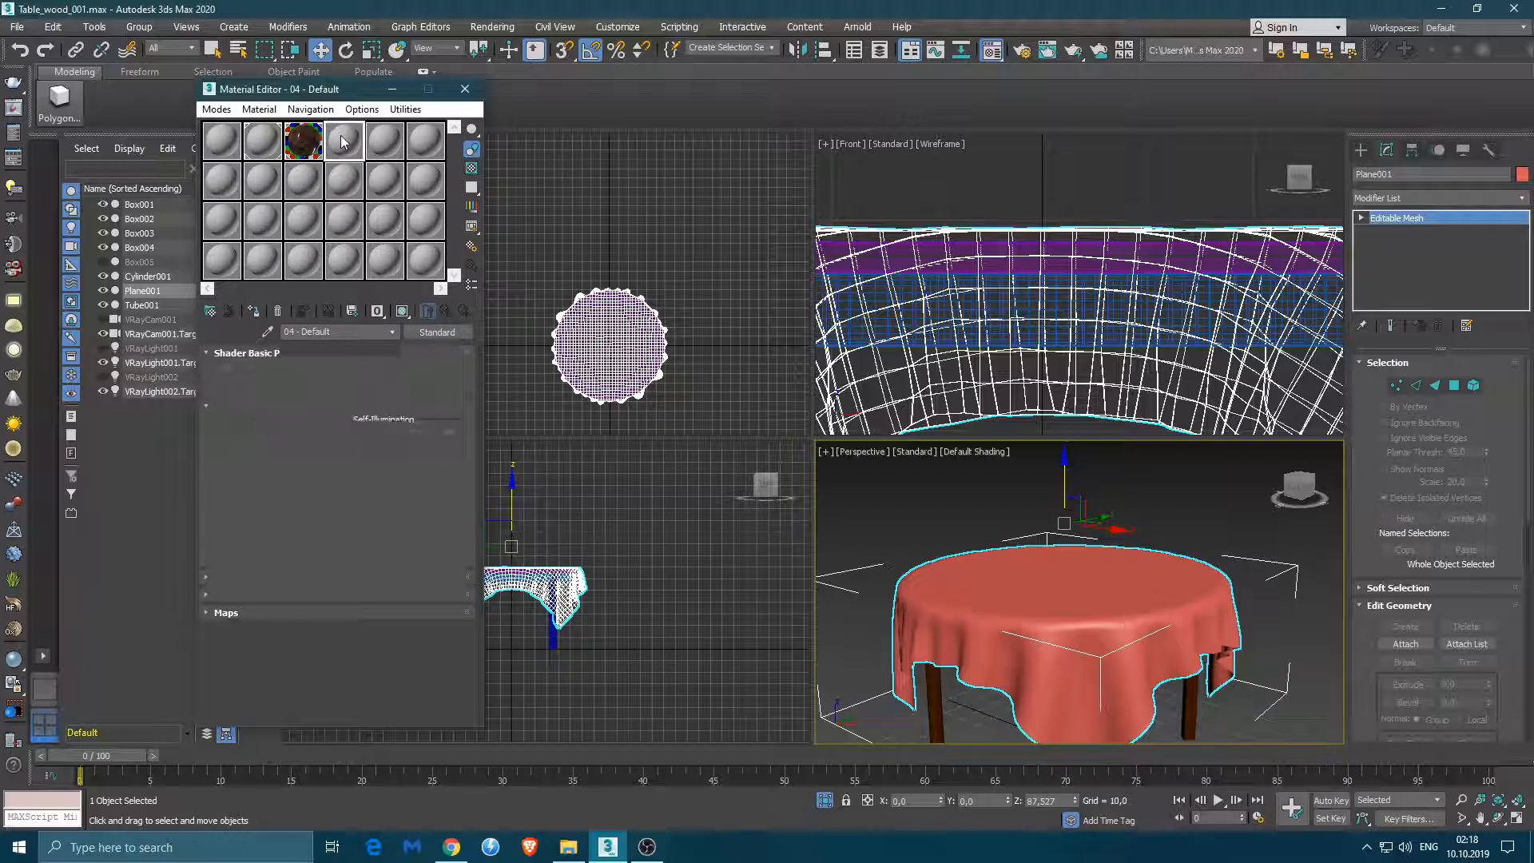
pyautogui.click(415, 333)
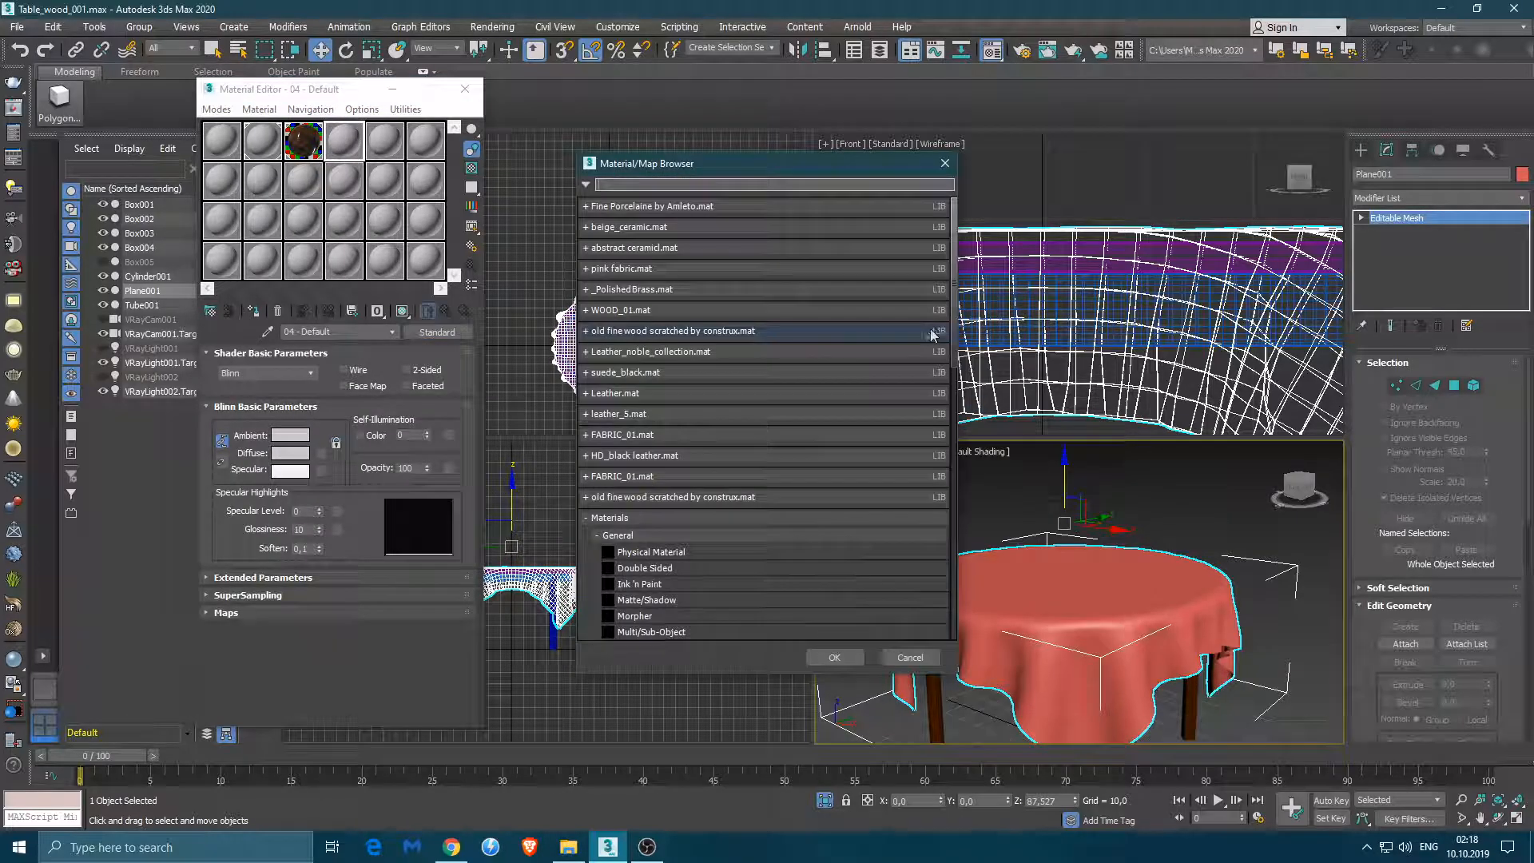
pyautogui.click(586, 184)
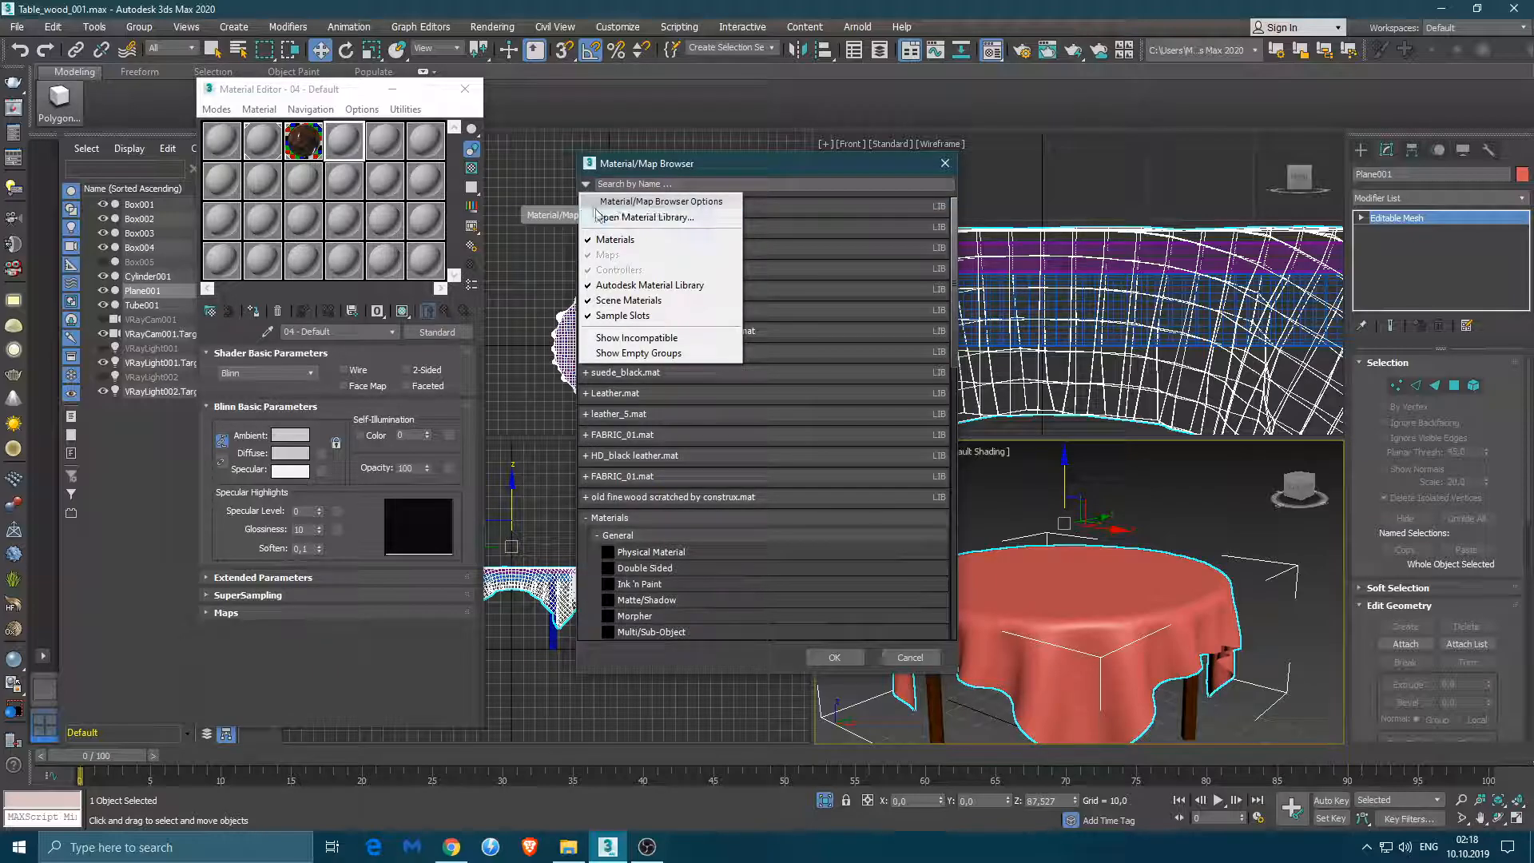
pyautogui.click(586, 184)
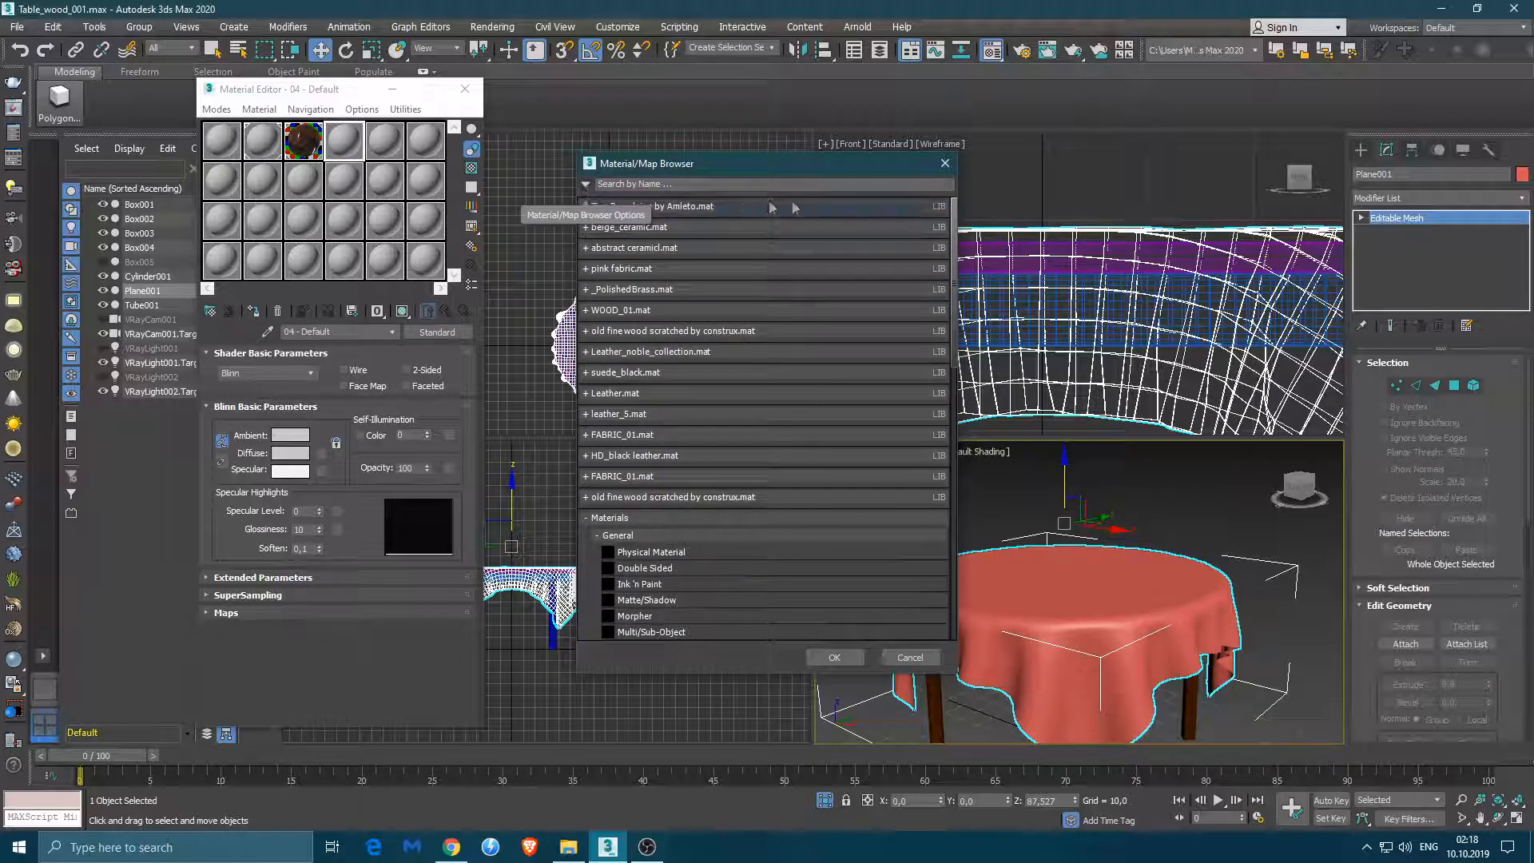
pyautogui.click(944, 163)
pyautogui.click(465, 89)
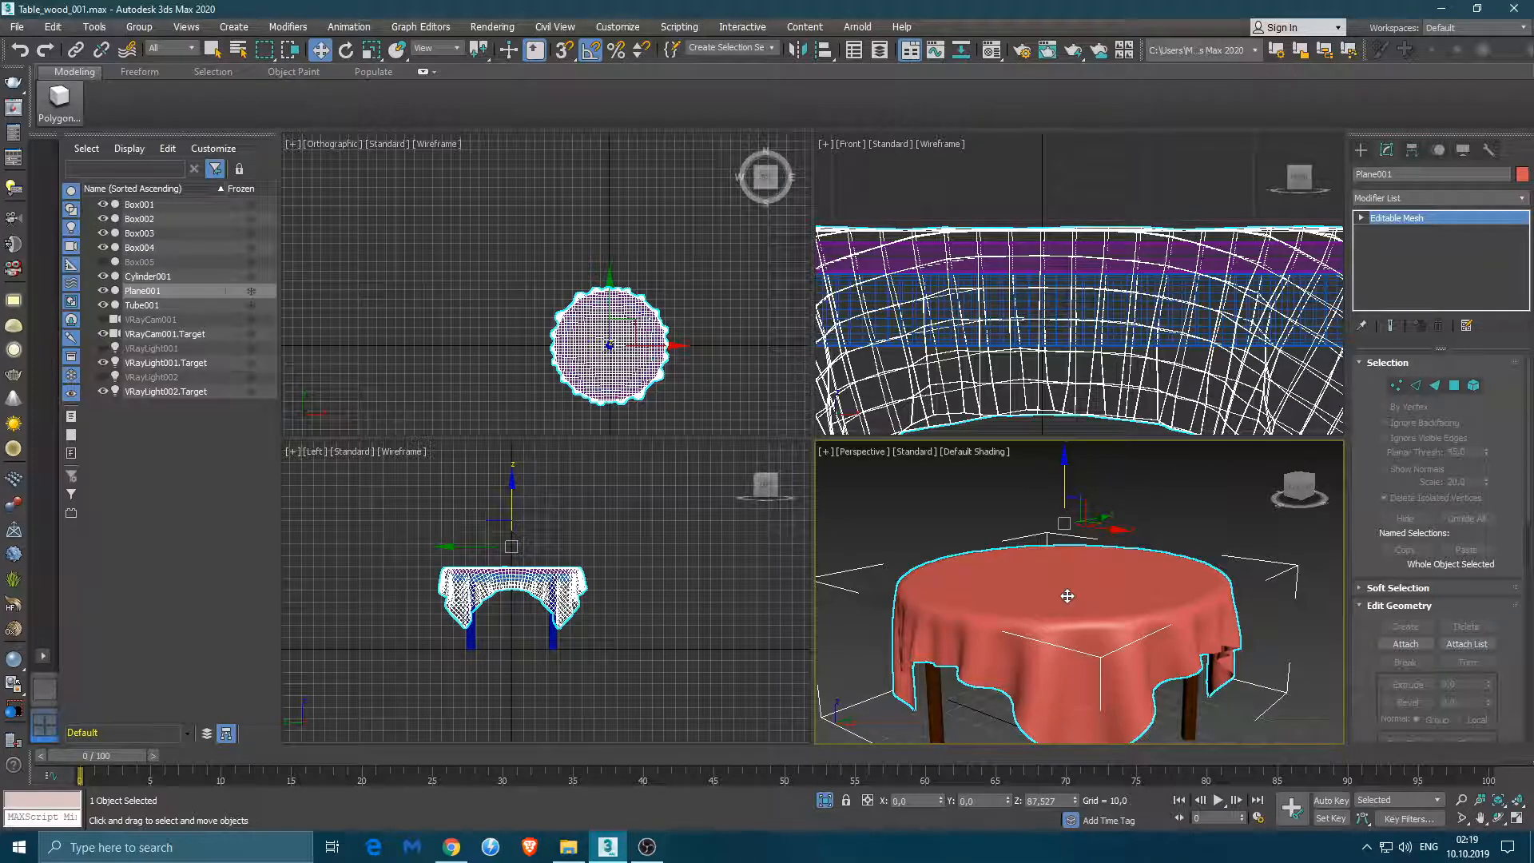
# - Reopen the Material Editor and start importing a material library for the 04 - Default material
pyautogui.click(991, 53)
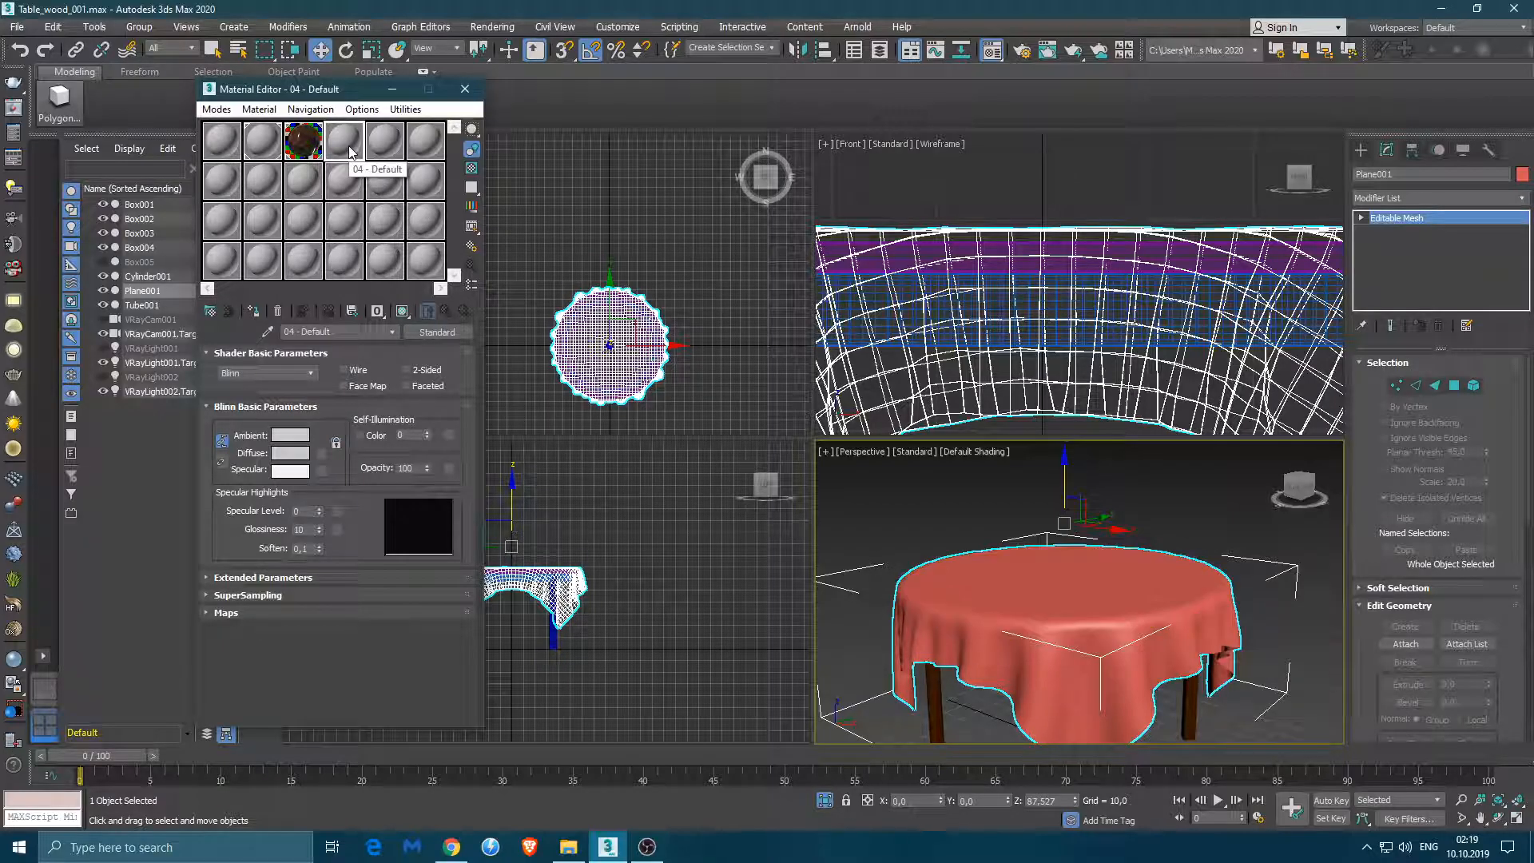
pyautogui.click(440, 332)
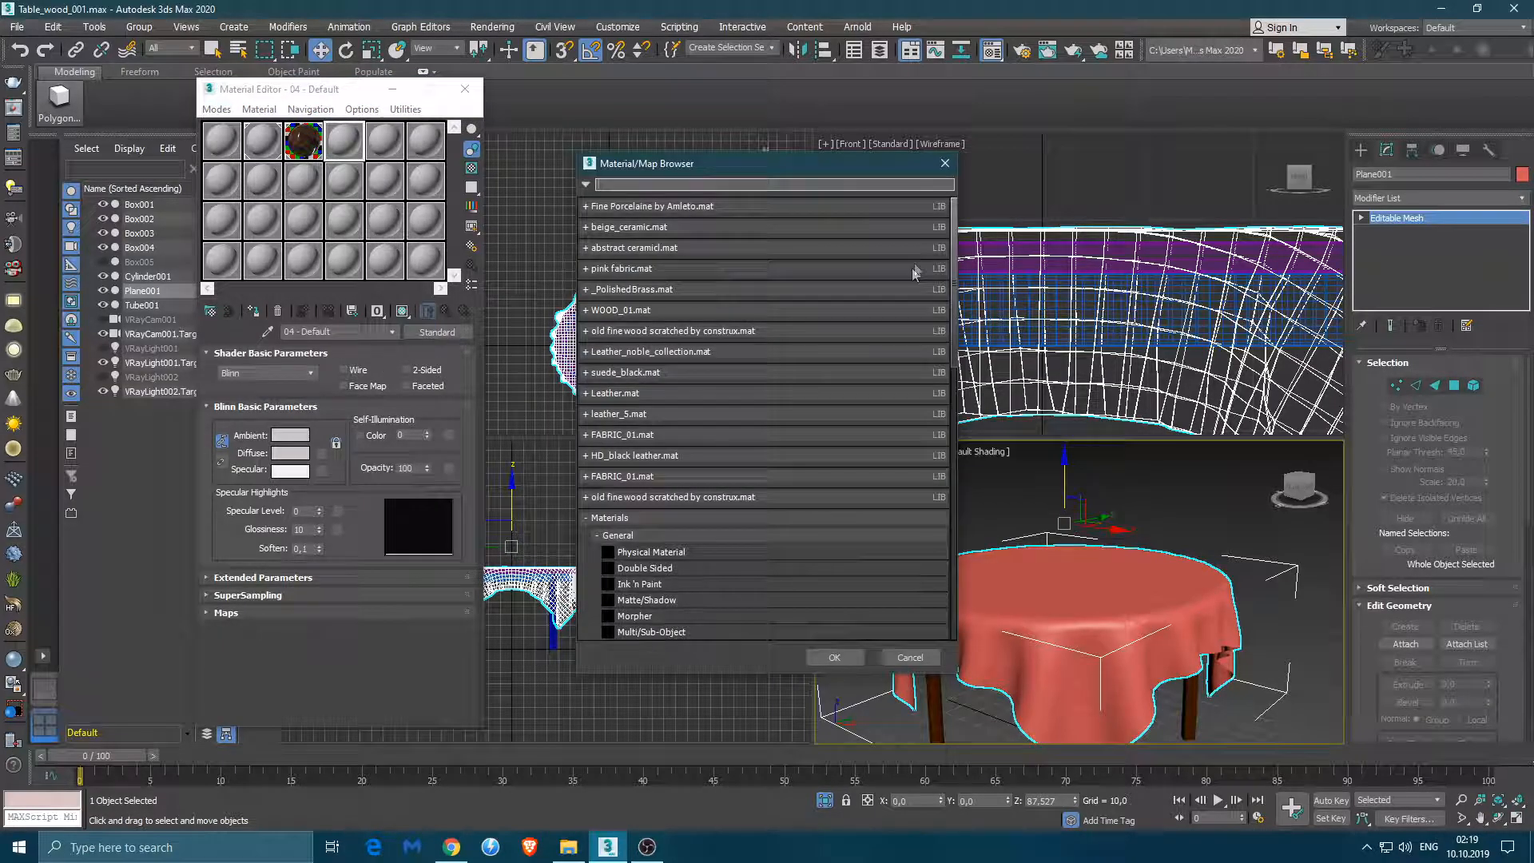
pyautogui.click(587, 185)
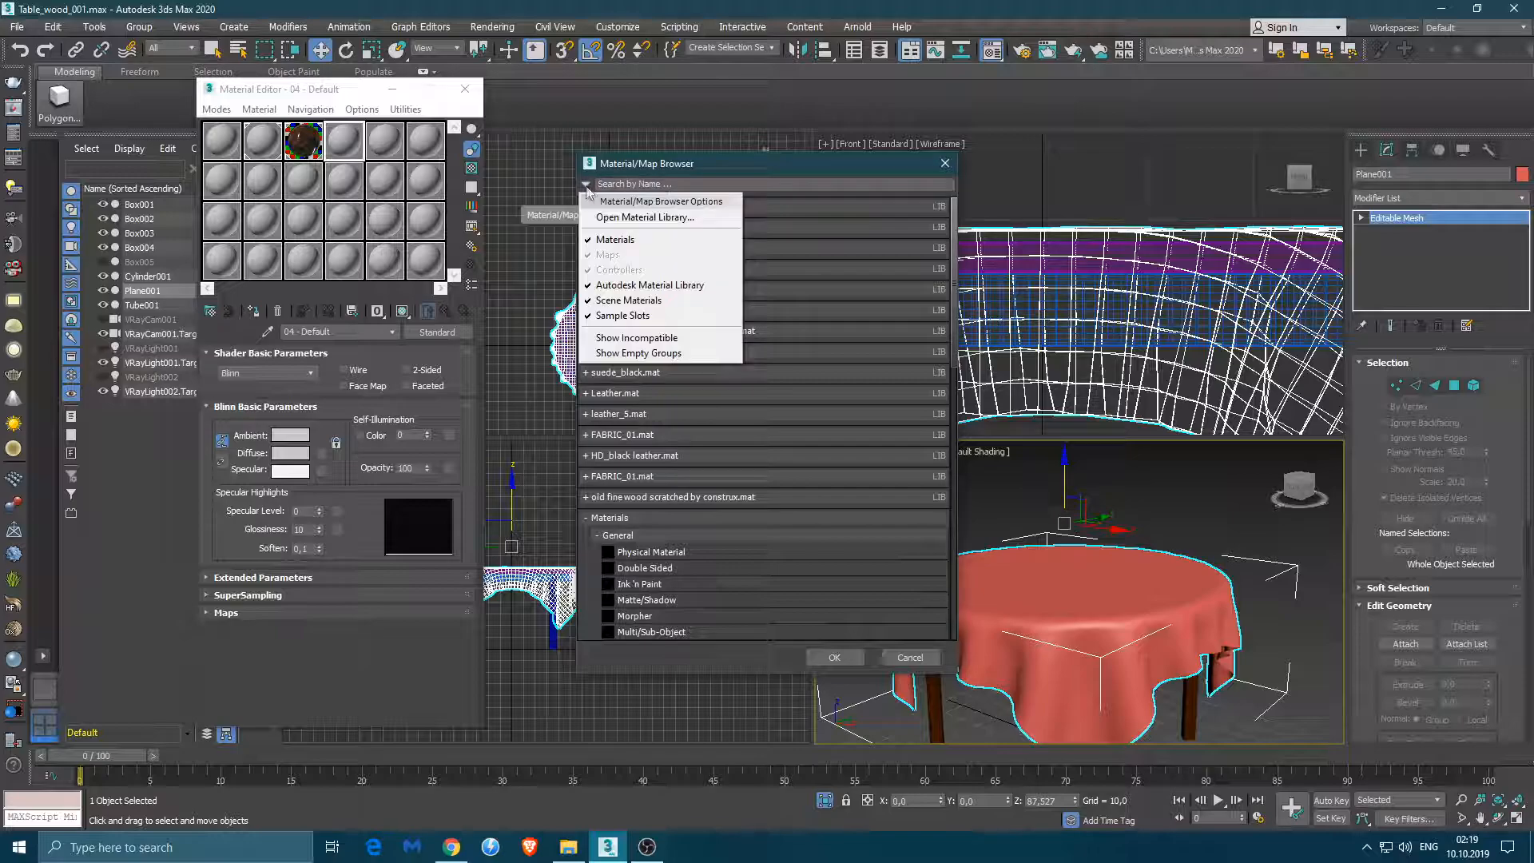
pyautogui.click(632, 218)
# - Load the tablecloth material library from the tablecloth_by_hoku folder inside 45_Teacup & Table
pyautogui.click(625, 401)
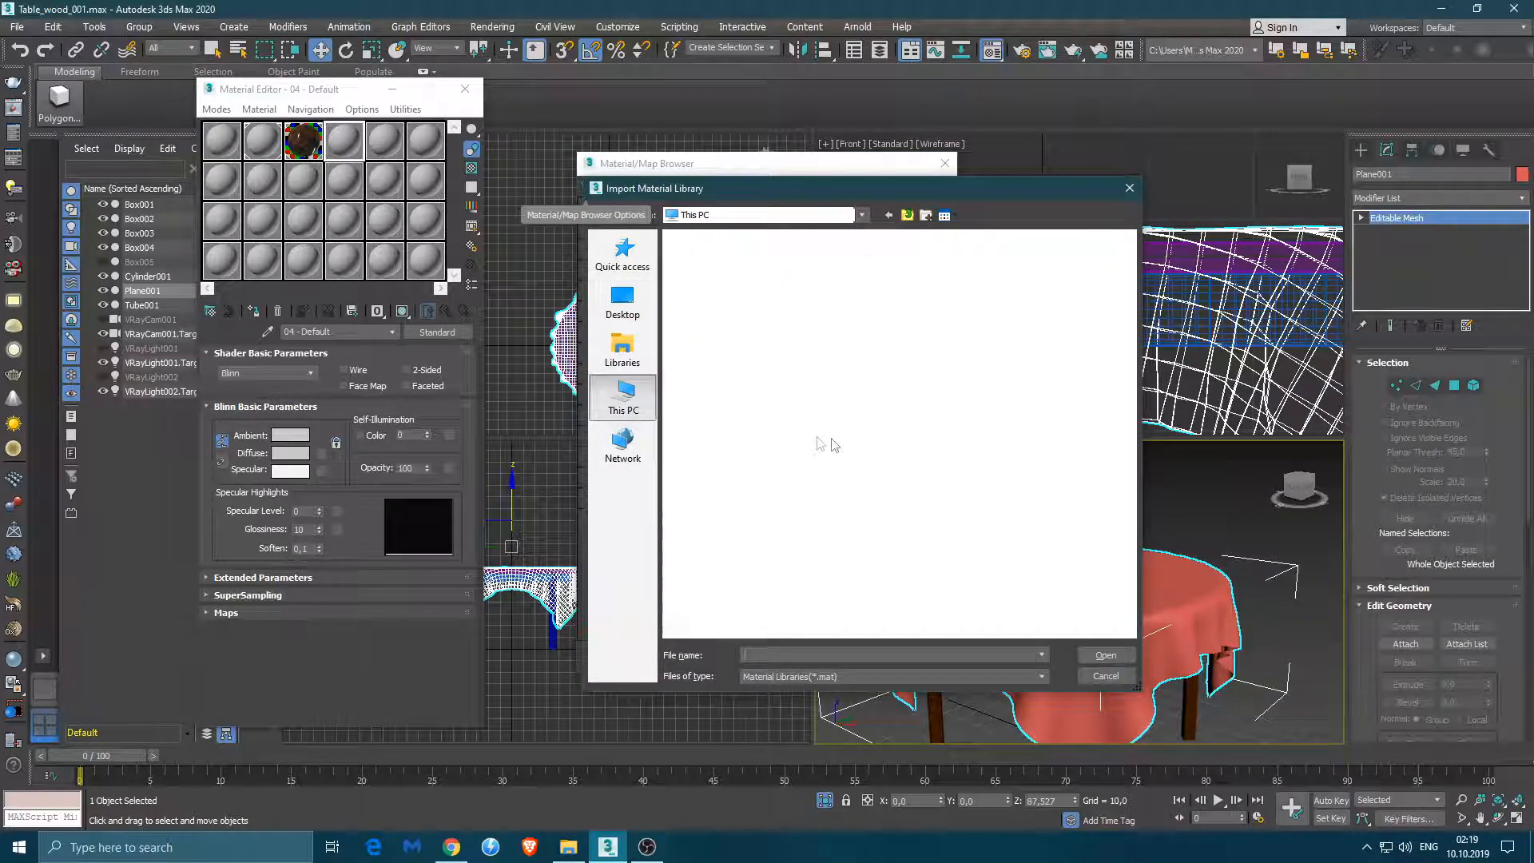
pyautogui.doubleClick(755, 497)
pyautogui.doubleClick(754, 258)
pyautogui.doubleClick(727, 294)
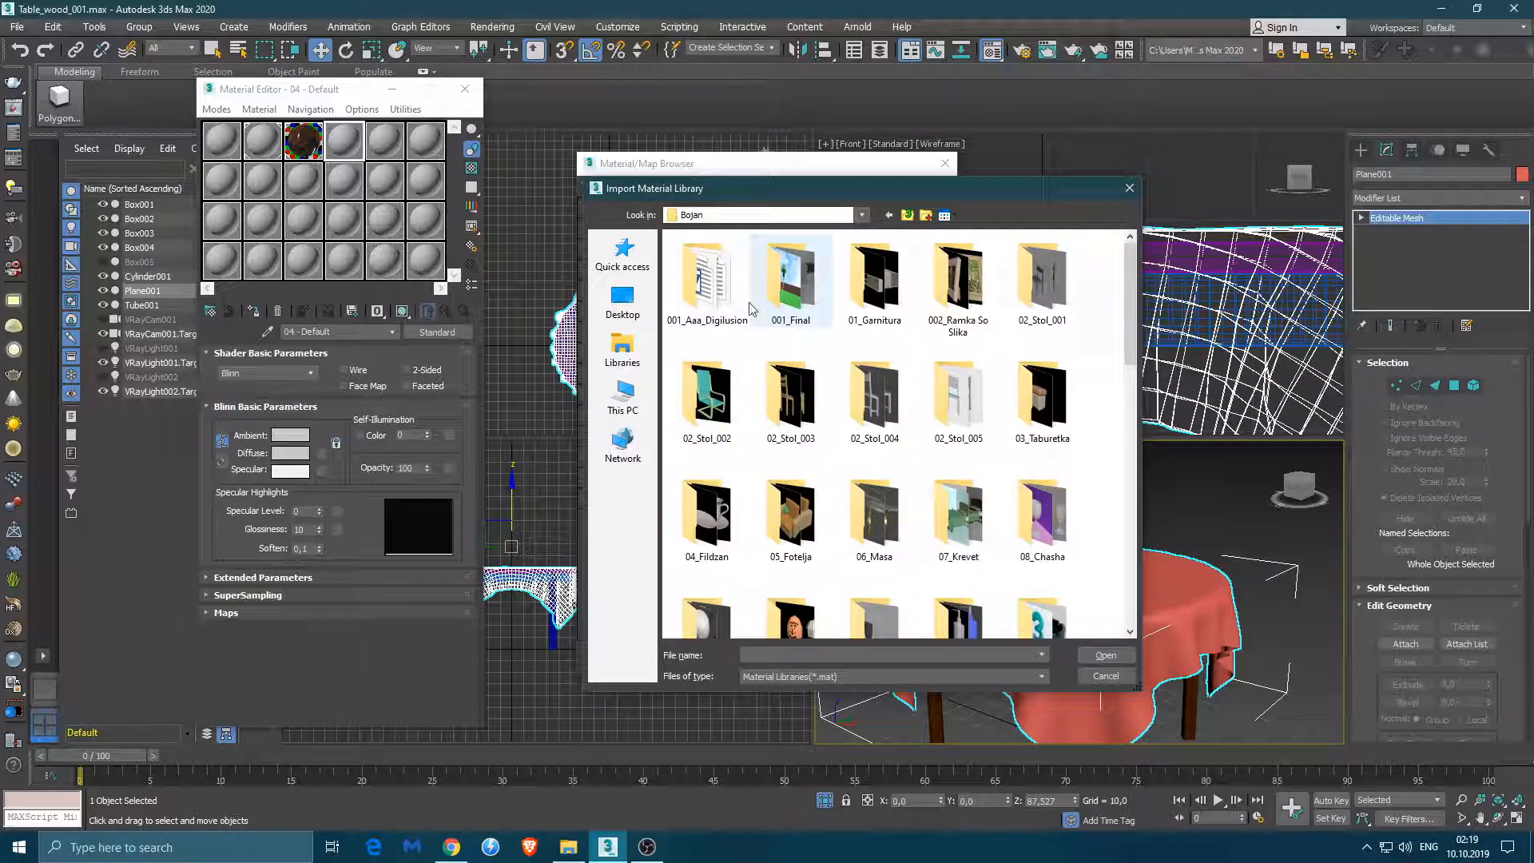
pyautogui.moveTo(1127, 292); pyautogui.dragTo(1125, 552)
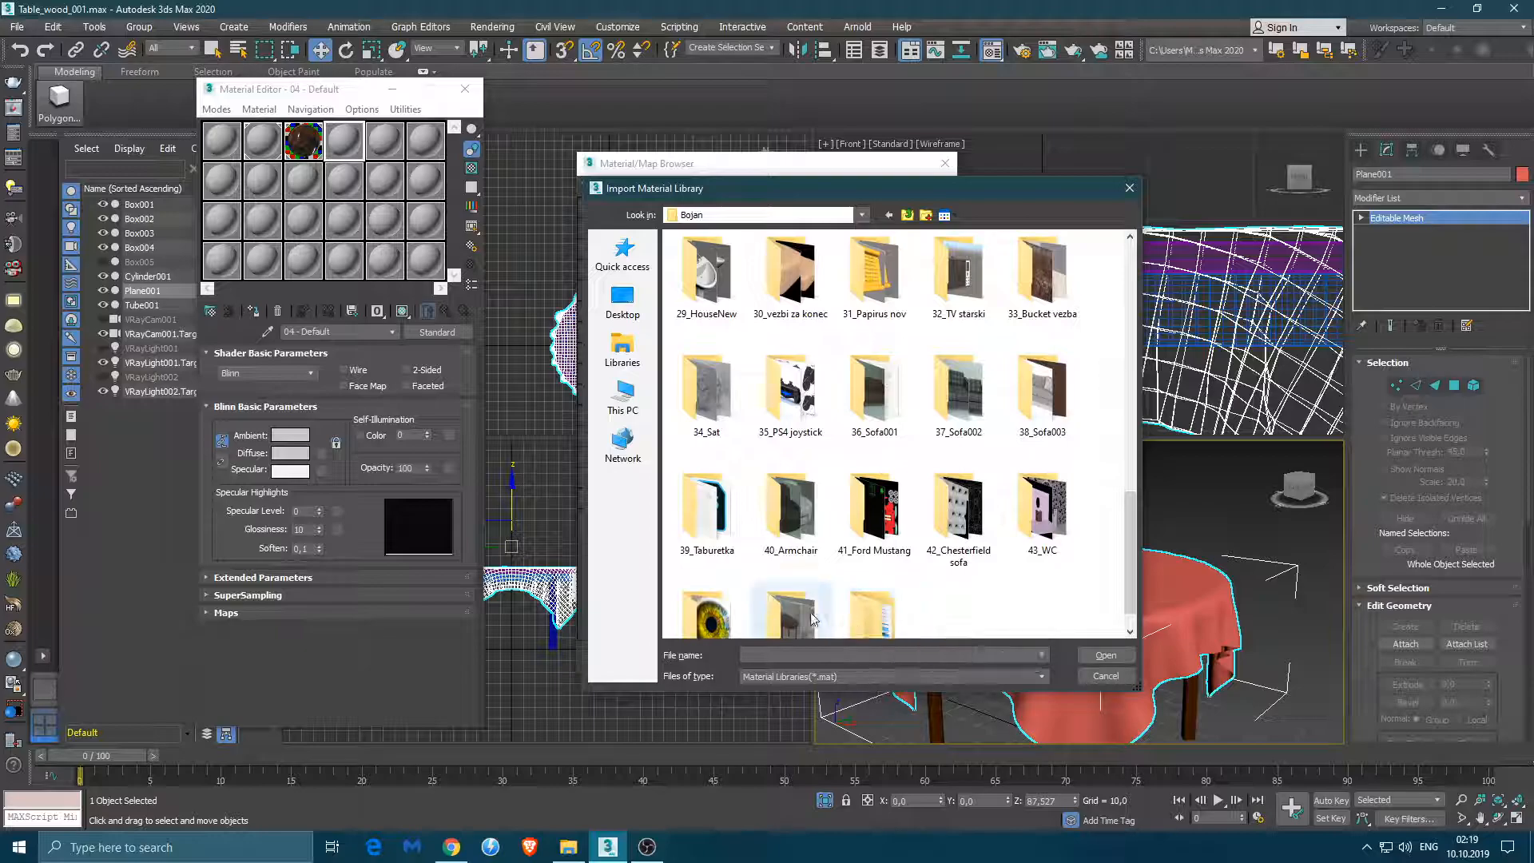
pyautogui.doubleClick(861, 624)
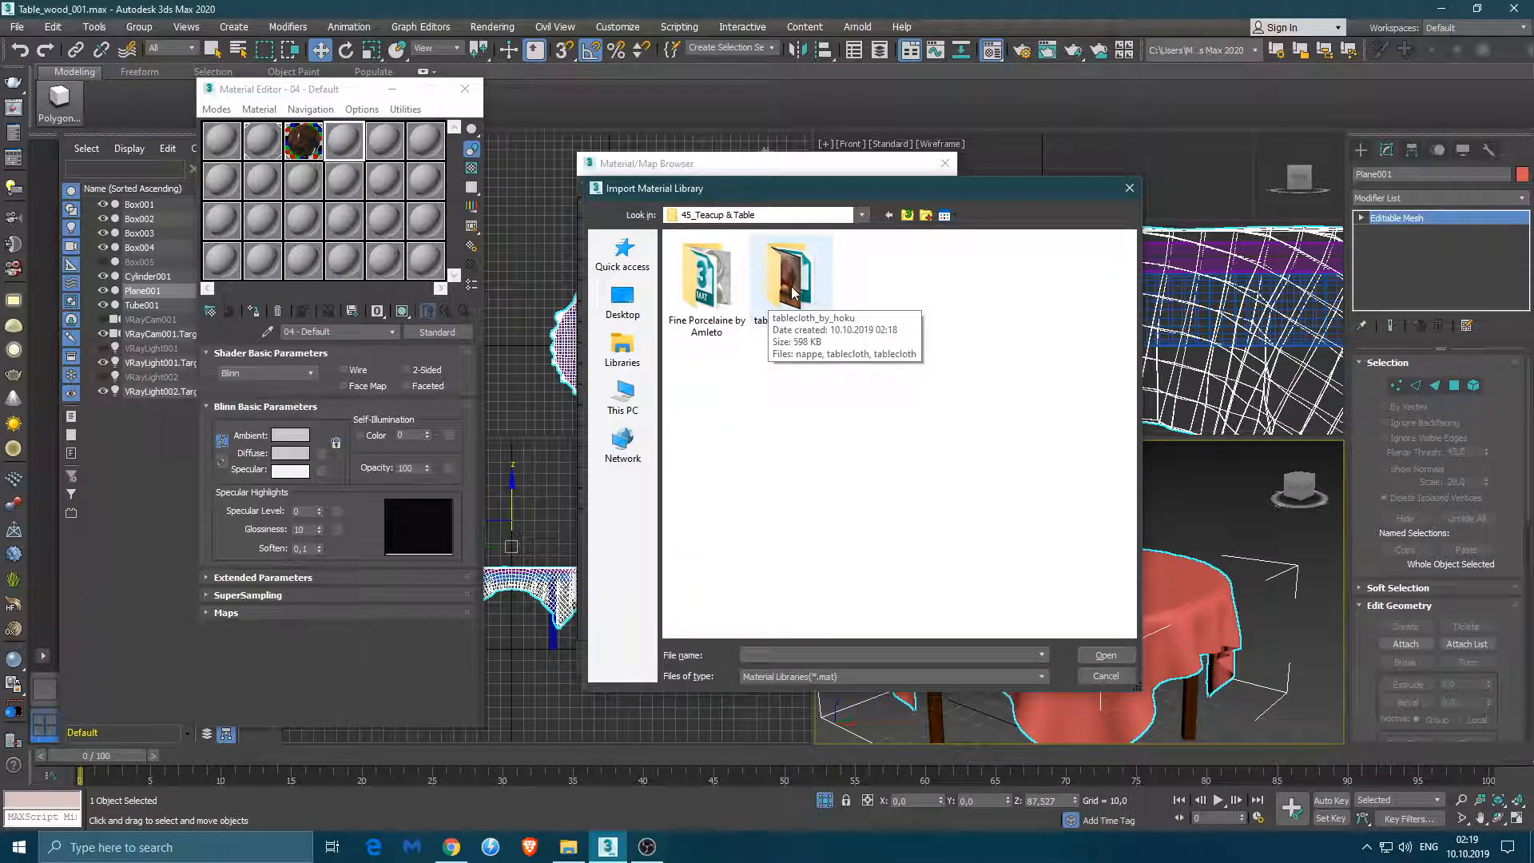
pyautogui.doubleClick(793, 293)
pyautogui.click(719, 257)
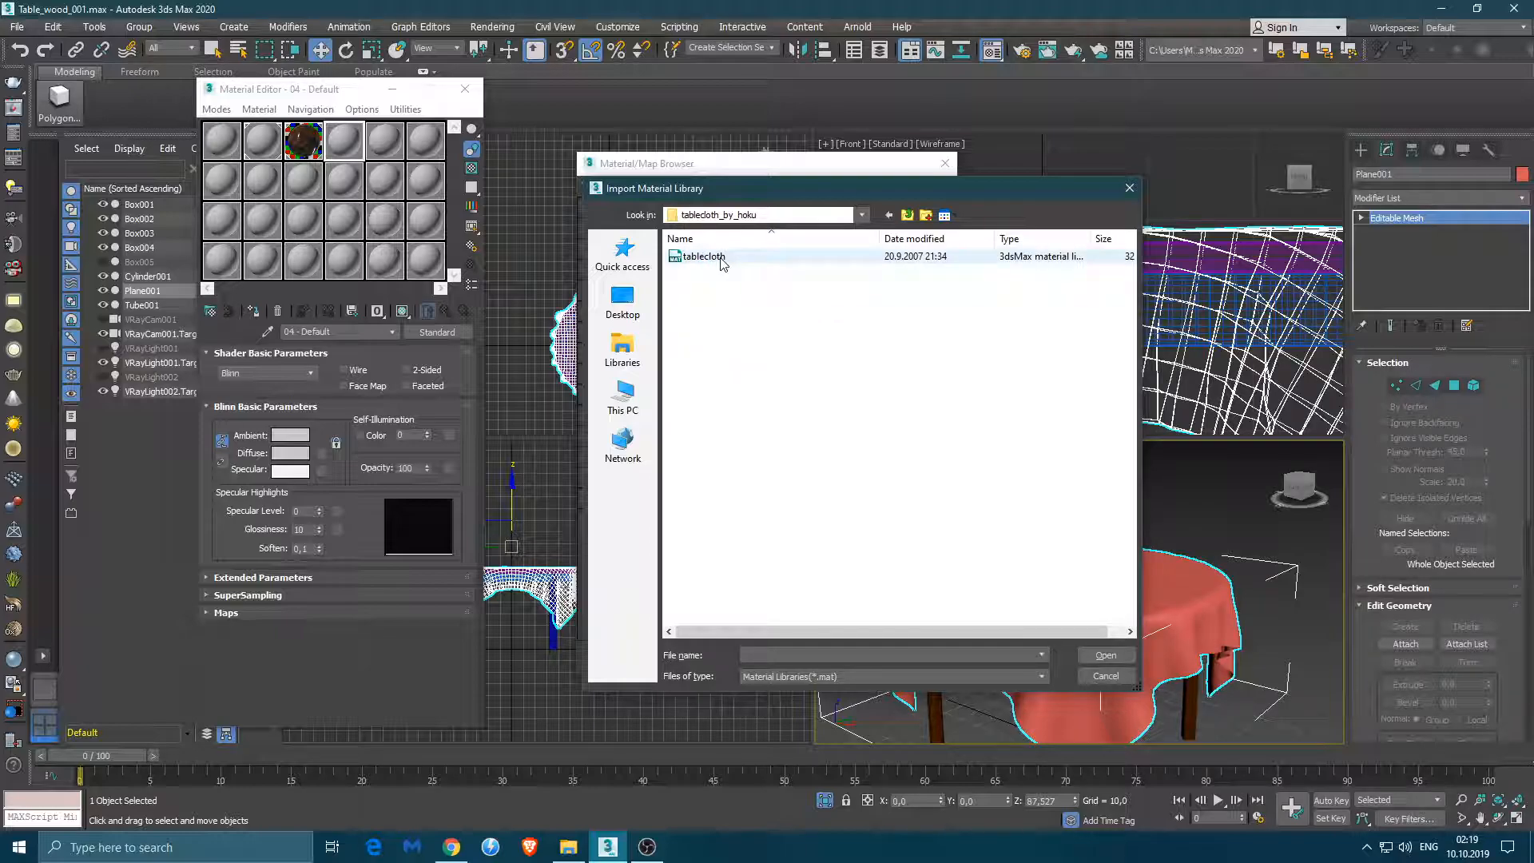
pyautogui.click(1100, 653)
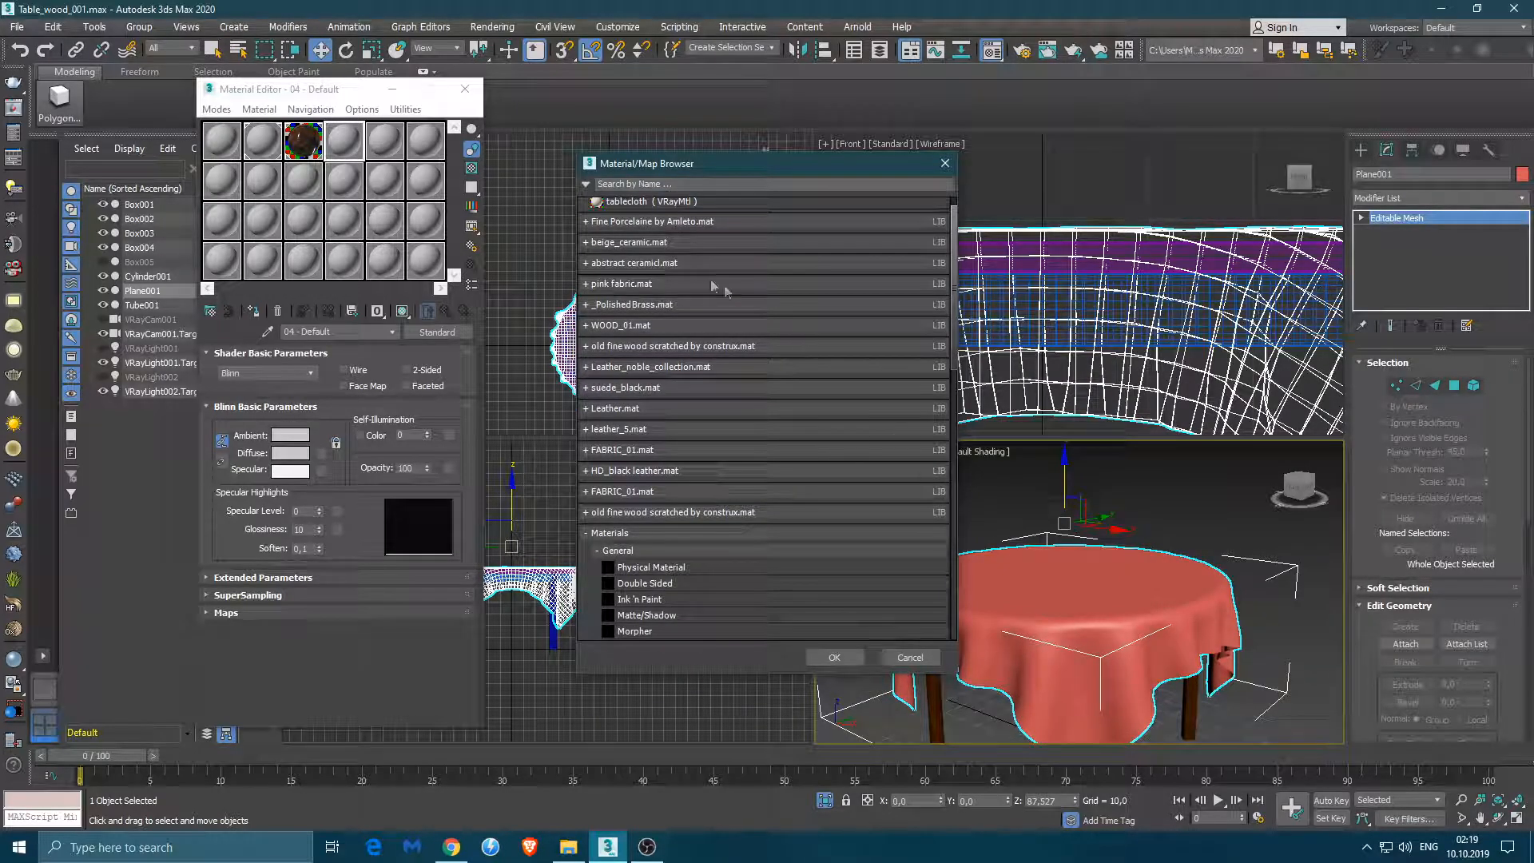
# - Replace the 04 - Default material with the library's tablecloth VRayMtl and enable its viewport display
pyautogui.click(655, 203)
pyautogui.click(834, 657)
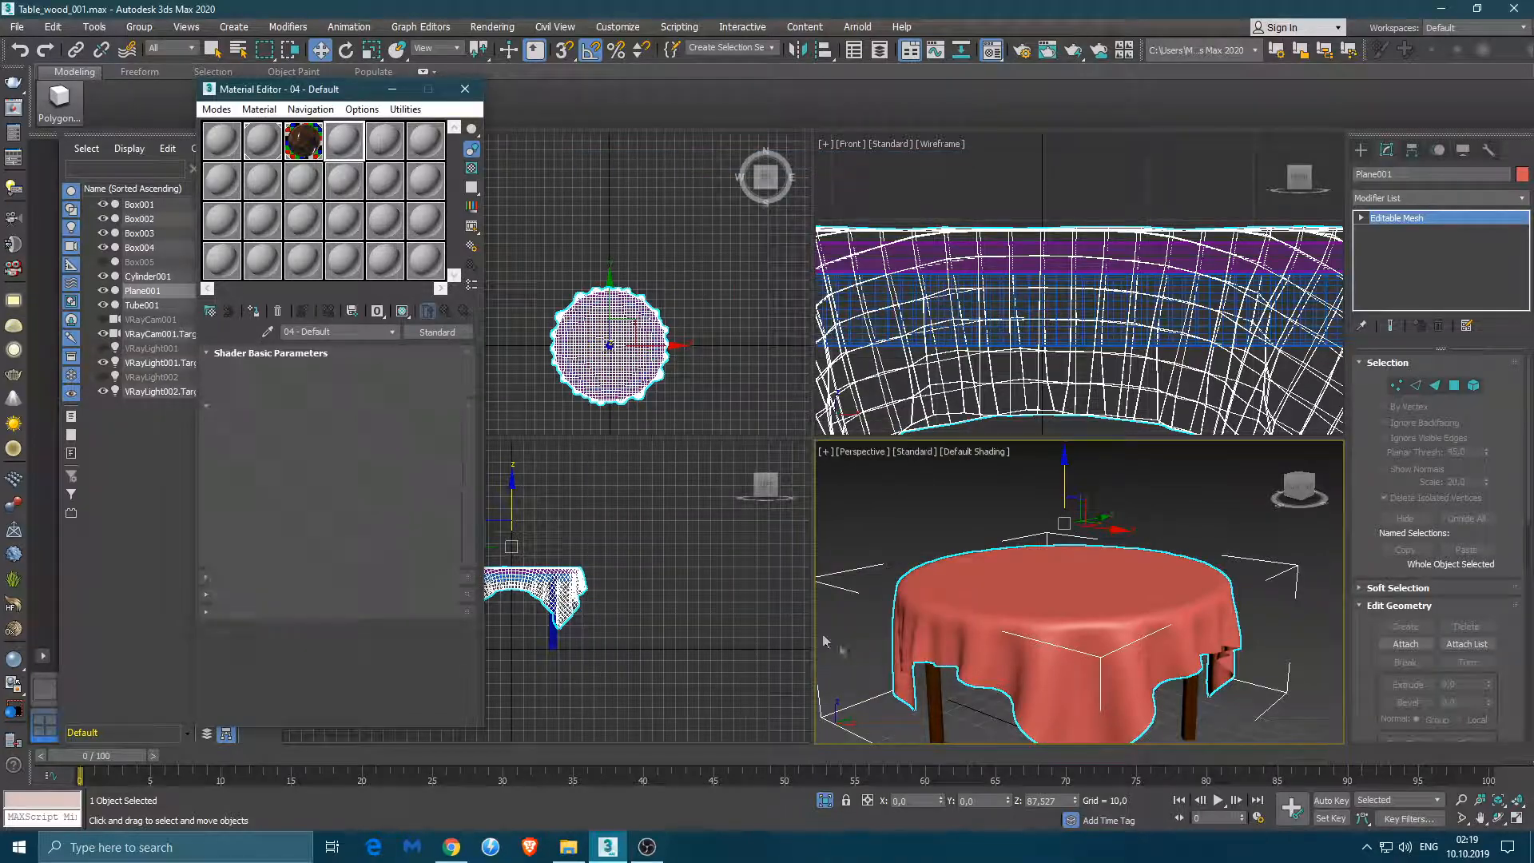
pyautogui.click(403, 312)
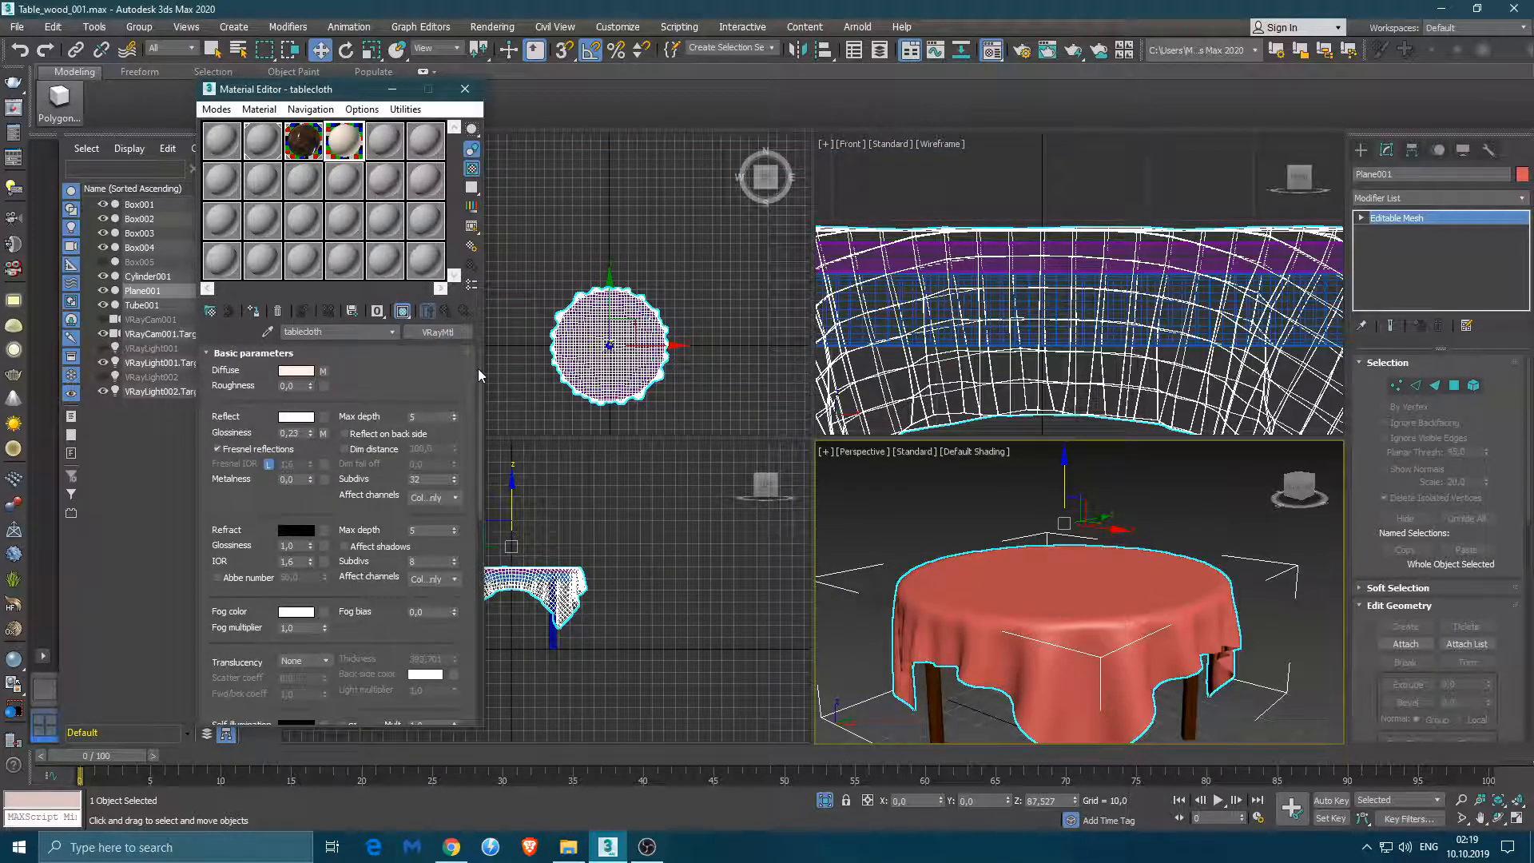
# - Relink the tablecloth material's diffuse bitmap to nappe.jpg in the tablecloth_by_hoku folder and return to the parent material
pyautogui.scroll(-10, 452, 528)
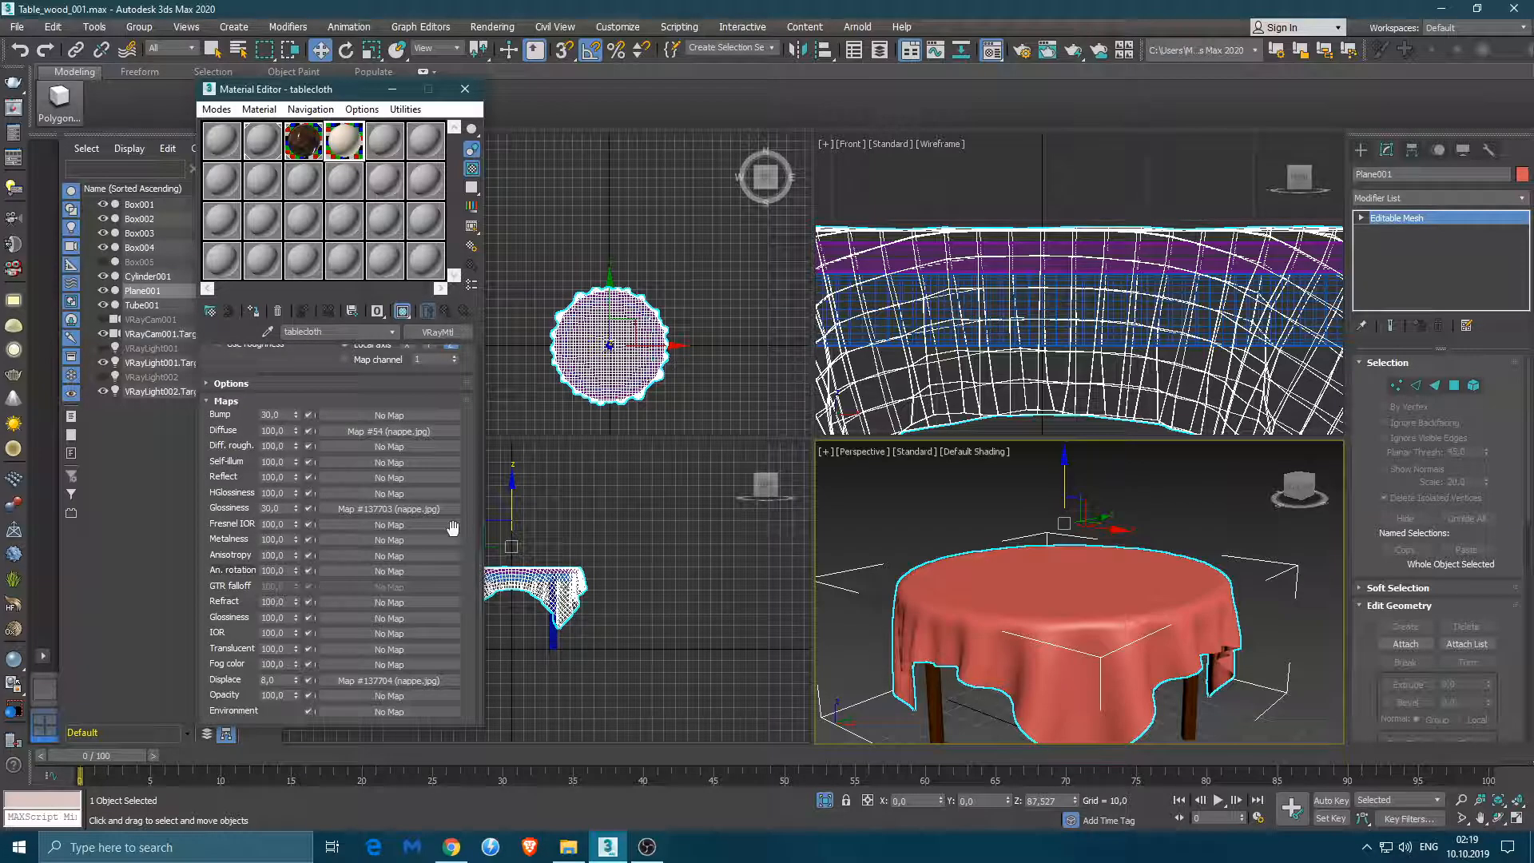
pyautogui.click(388, 431)
pyautogui.click(352, 482)
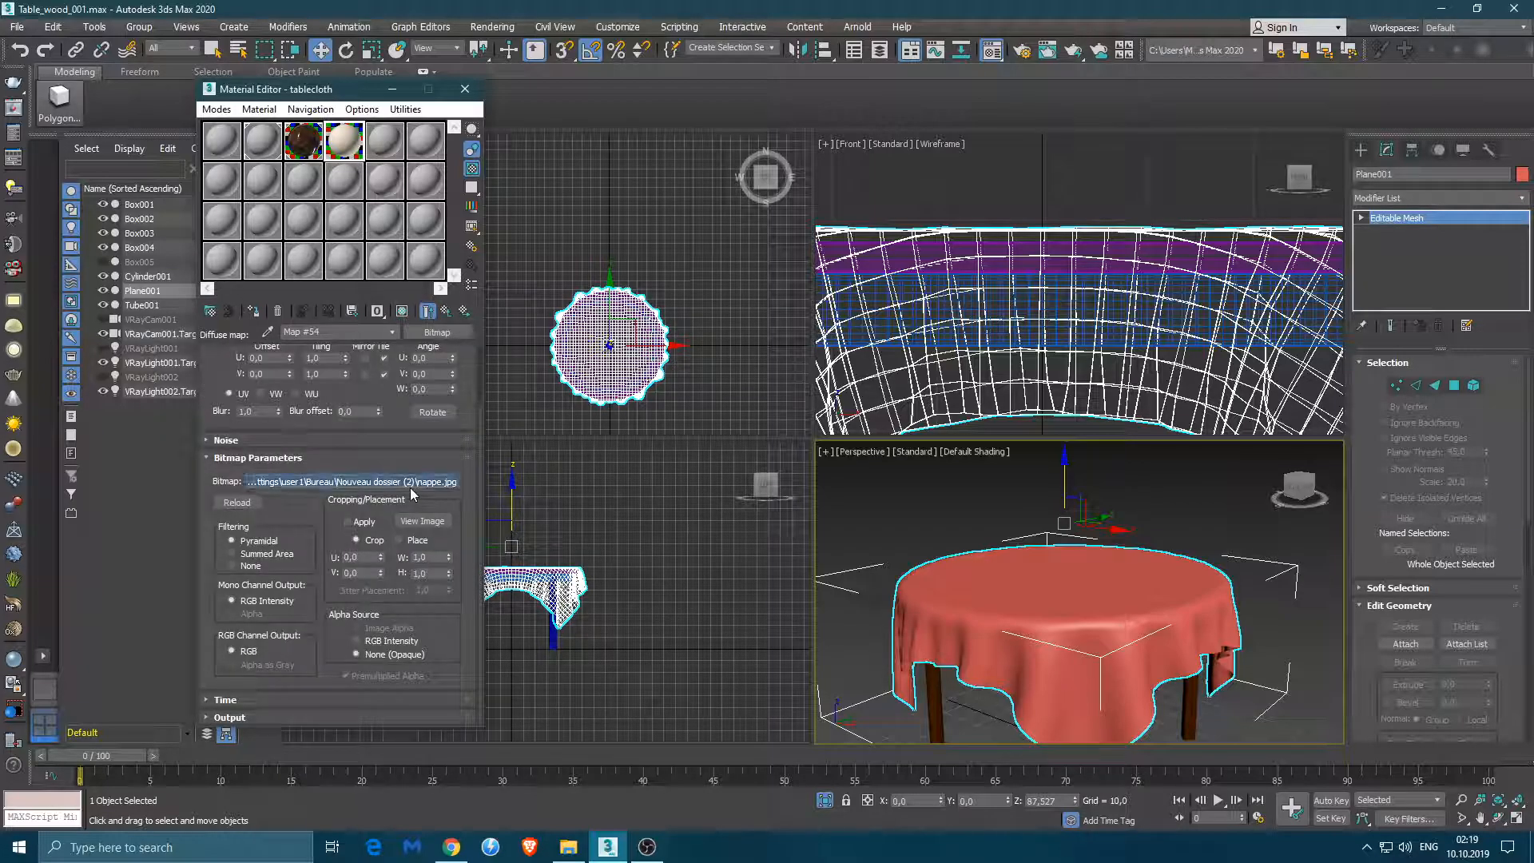
pyautogui.click(729, 441)
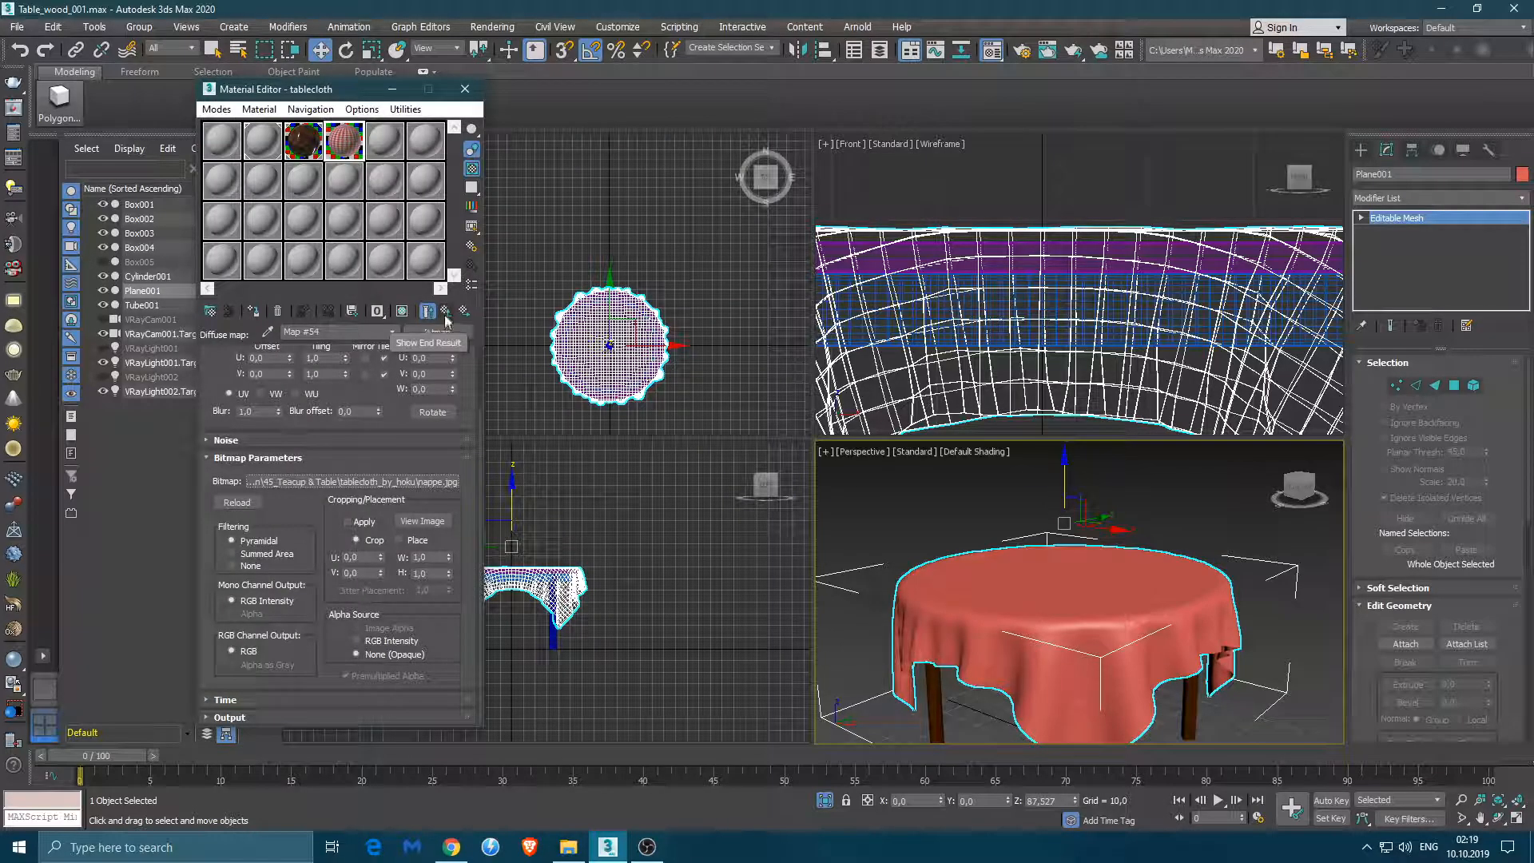
pyautogui.click(446, 334)
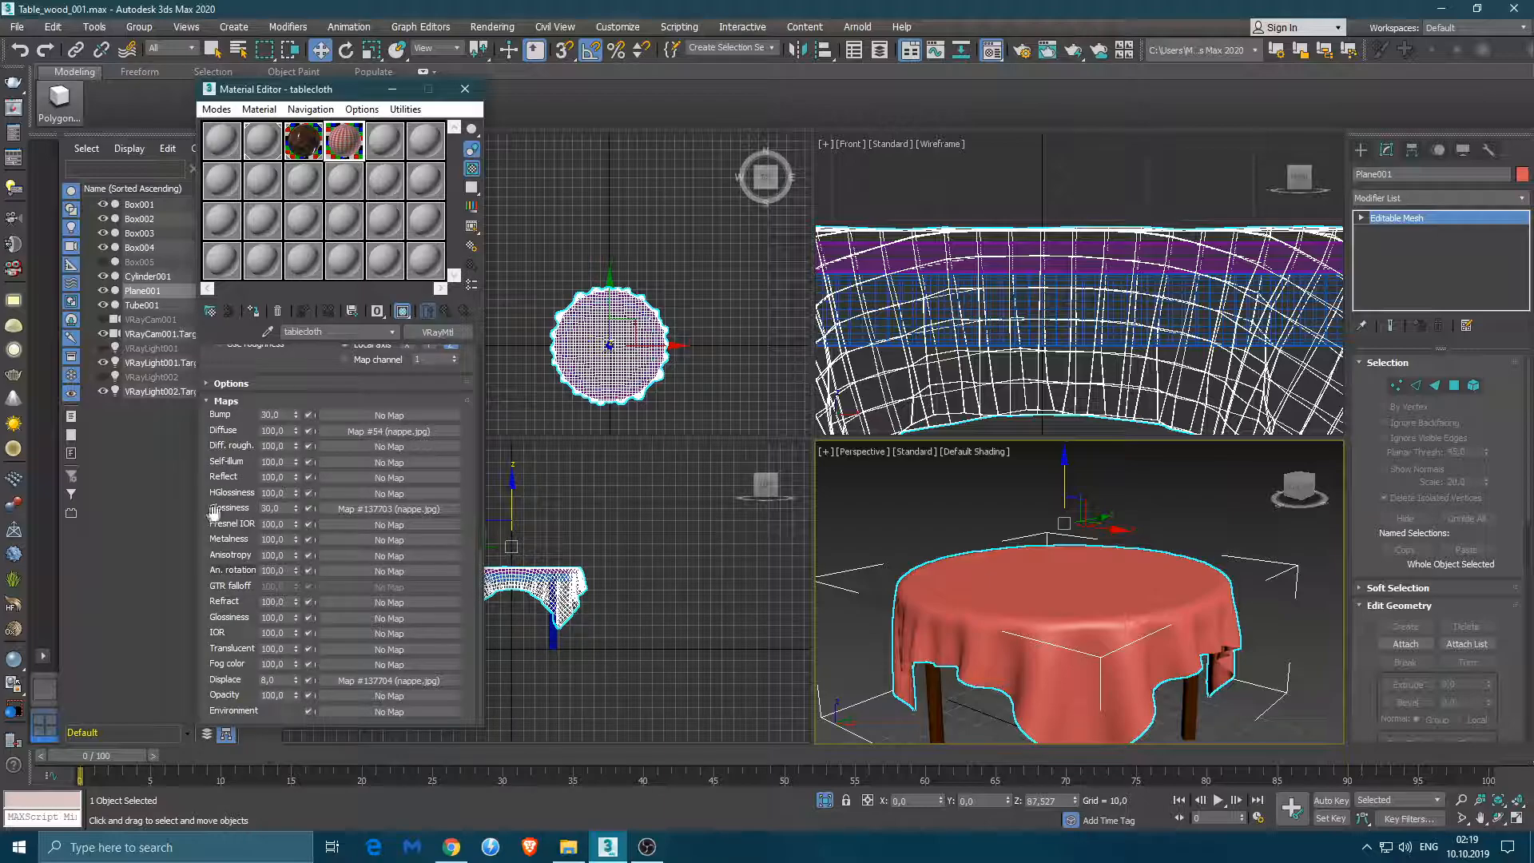
# - Open the bitmap settings of the tablecloth material's glossiness map
pyautogui.click(343, 509)
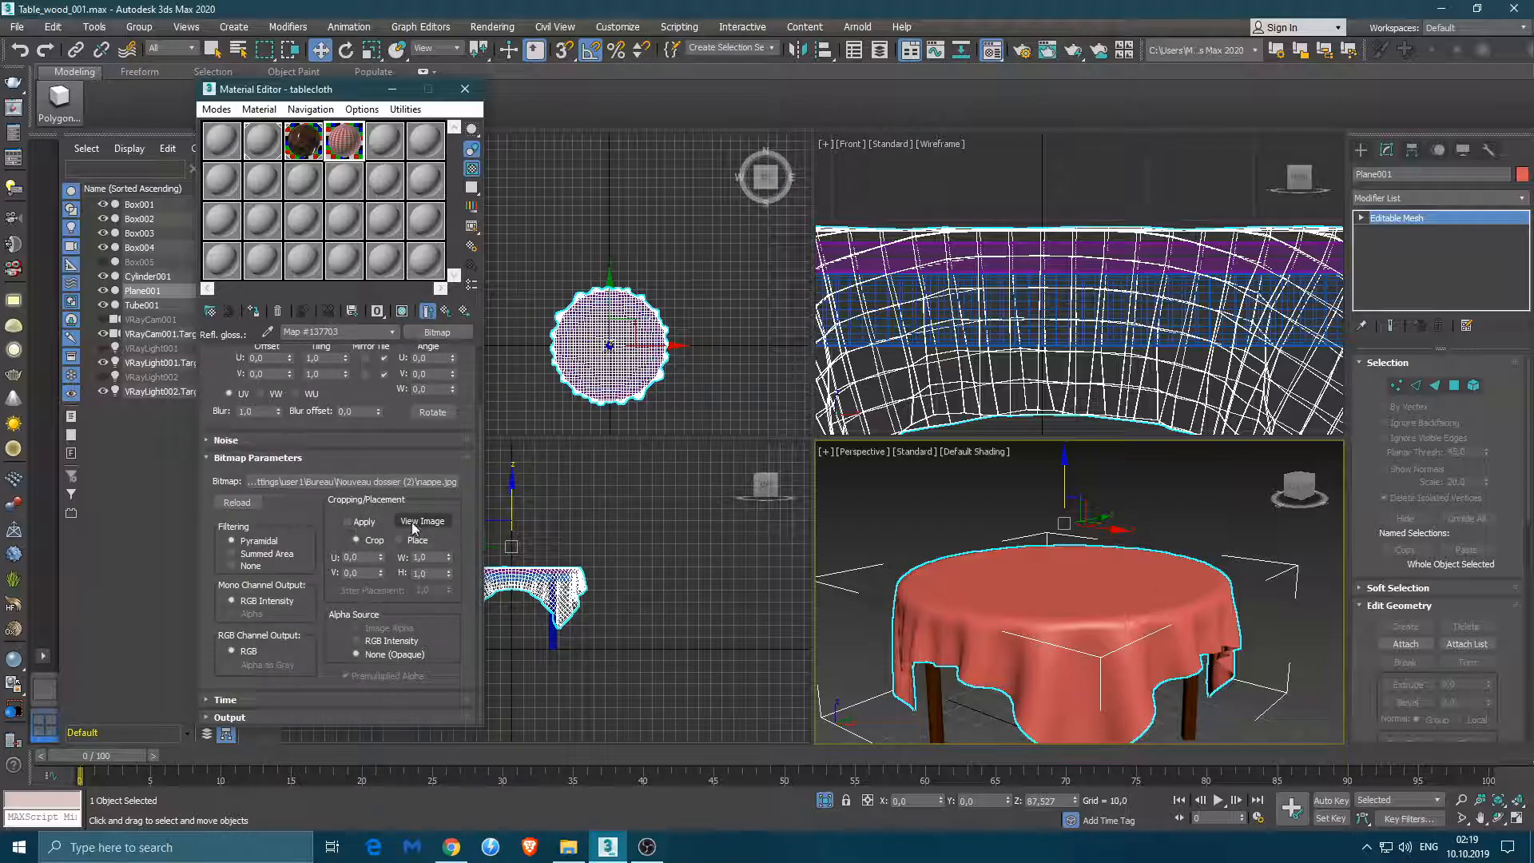